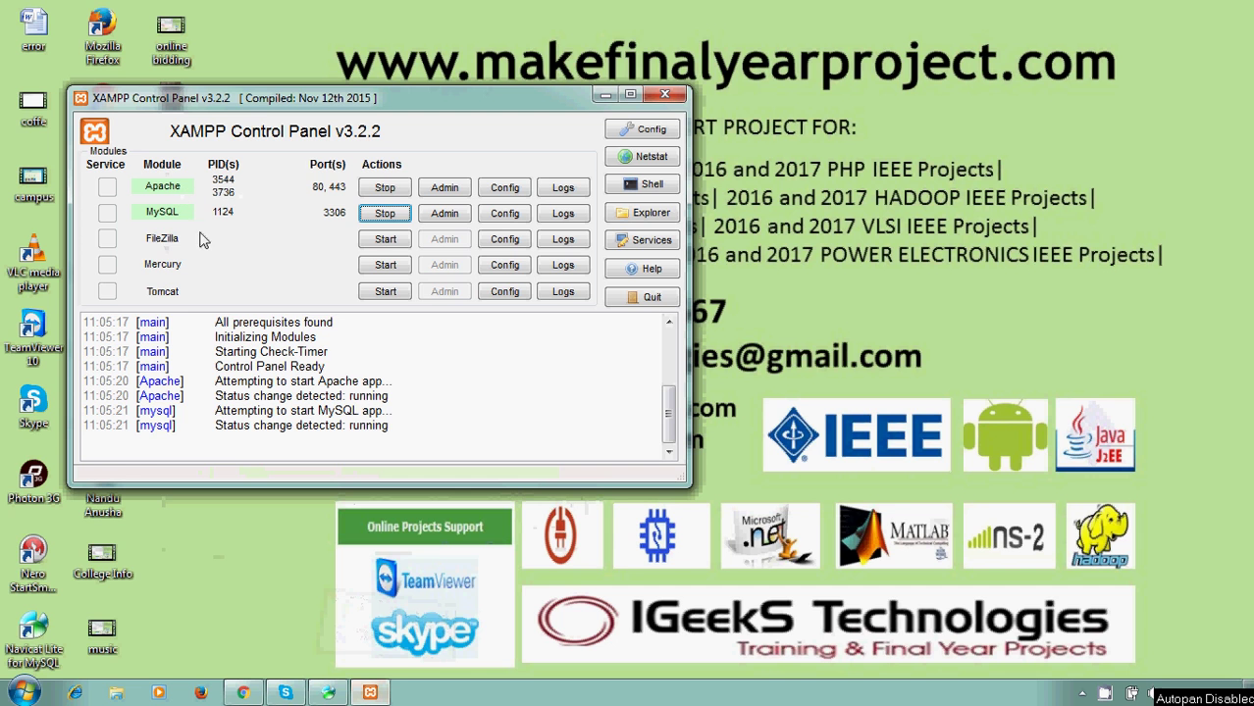
- Bring the Navicat window listing the complain_db tables to the front, with Apache and MySQL running
click(329, 694)
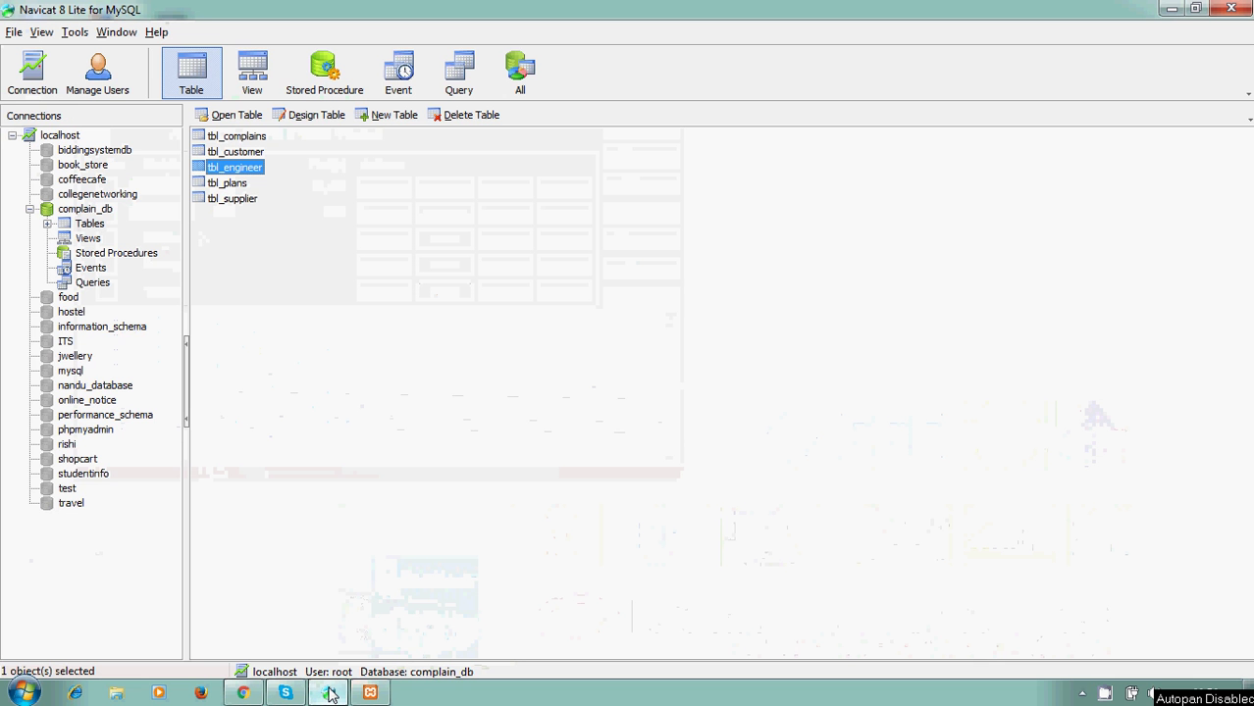
- Browse the complain_db tables, from tbl_complains to tbl_supplier
click(263, 138)
click(256, 154)
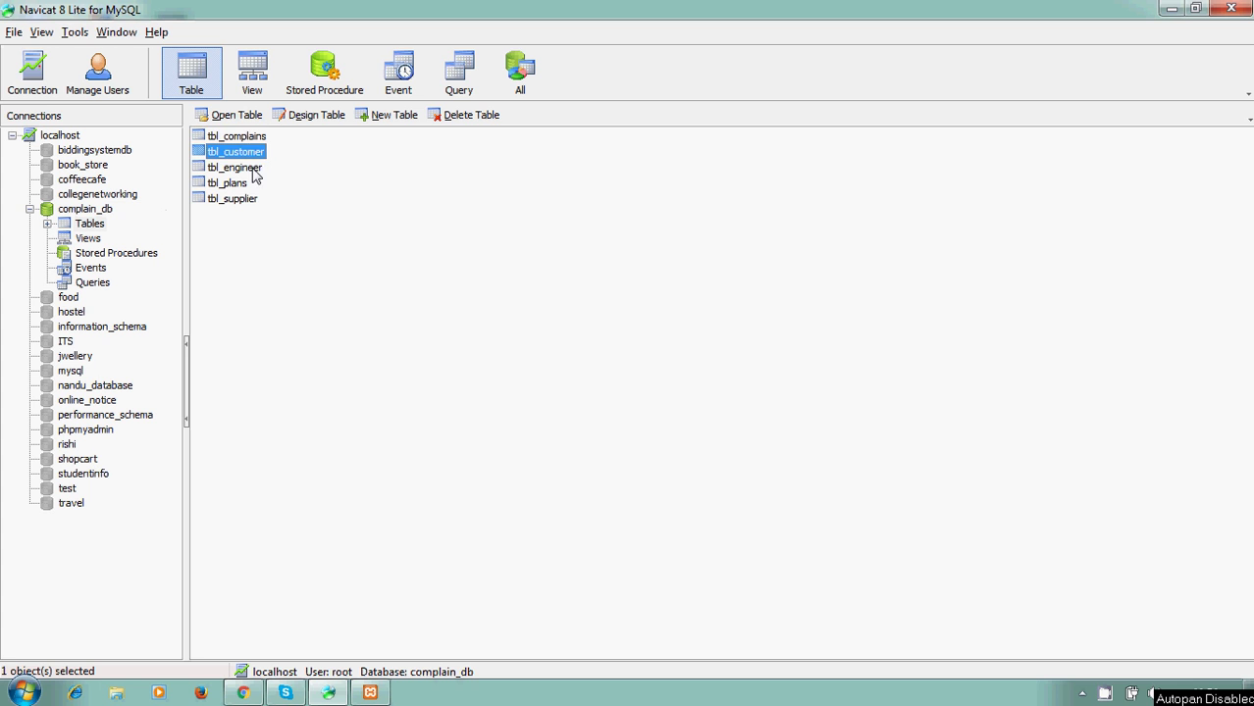
click(257, 170)
click(241, 185)
click(241, 201)
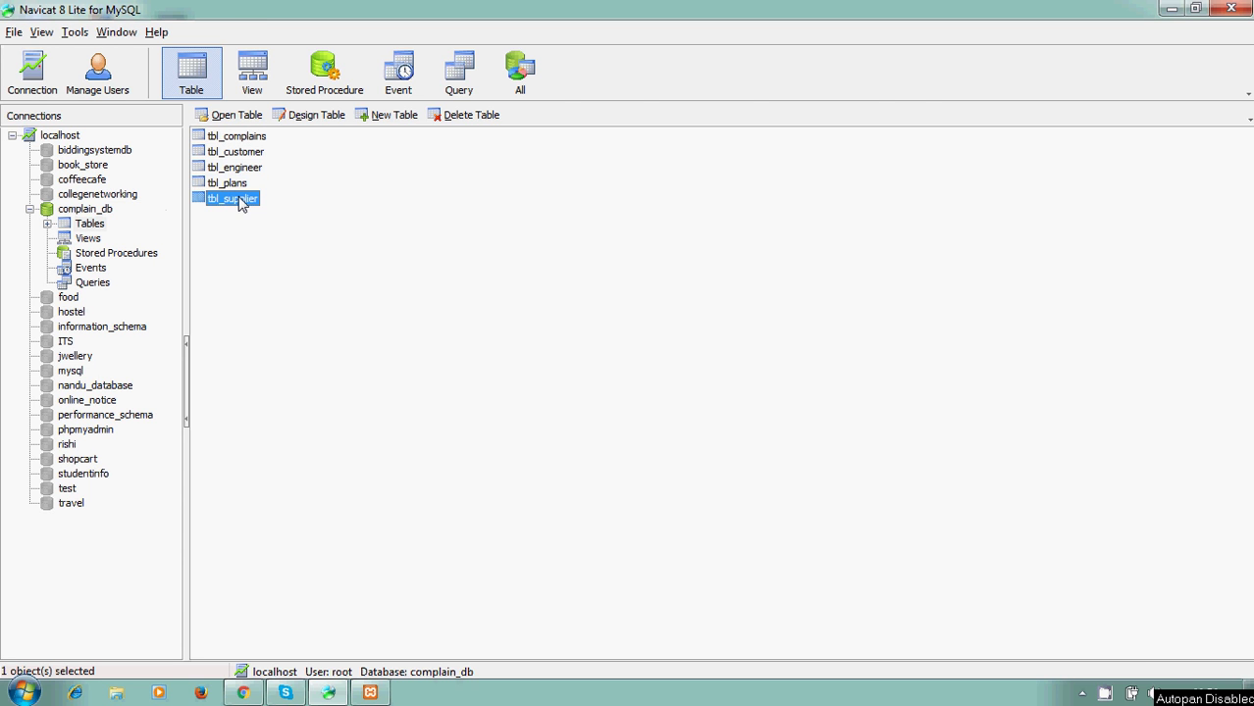
- View the tbl_customer records, then minimize the records window and Navicat
double_click(249, 154)
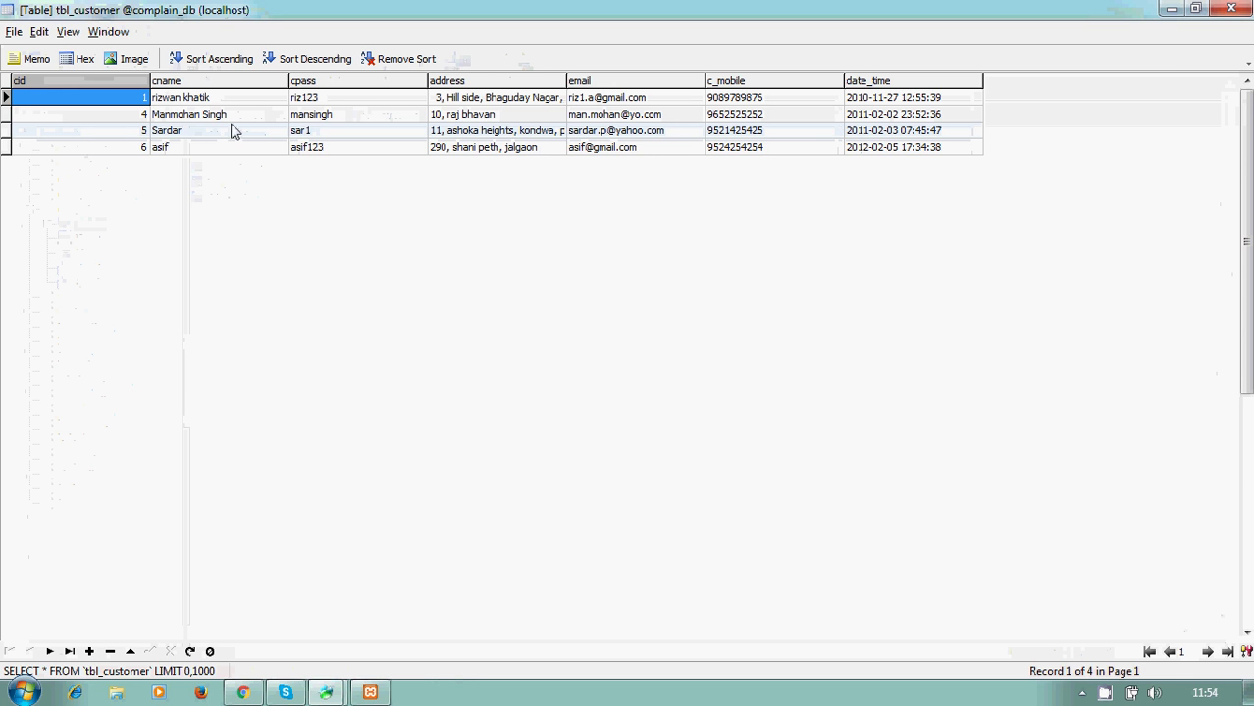
click(1173, 9)
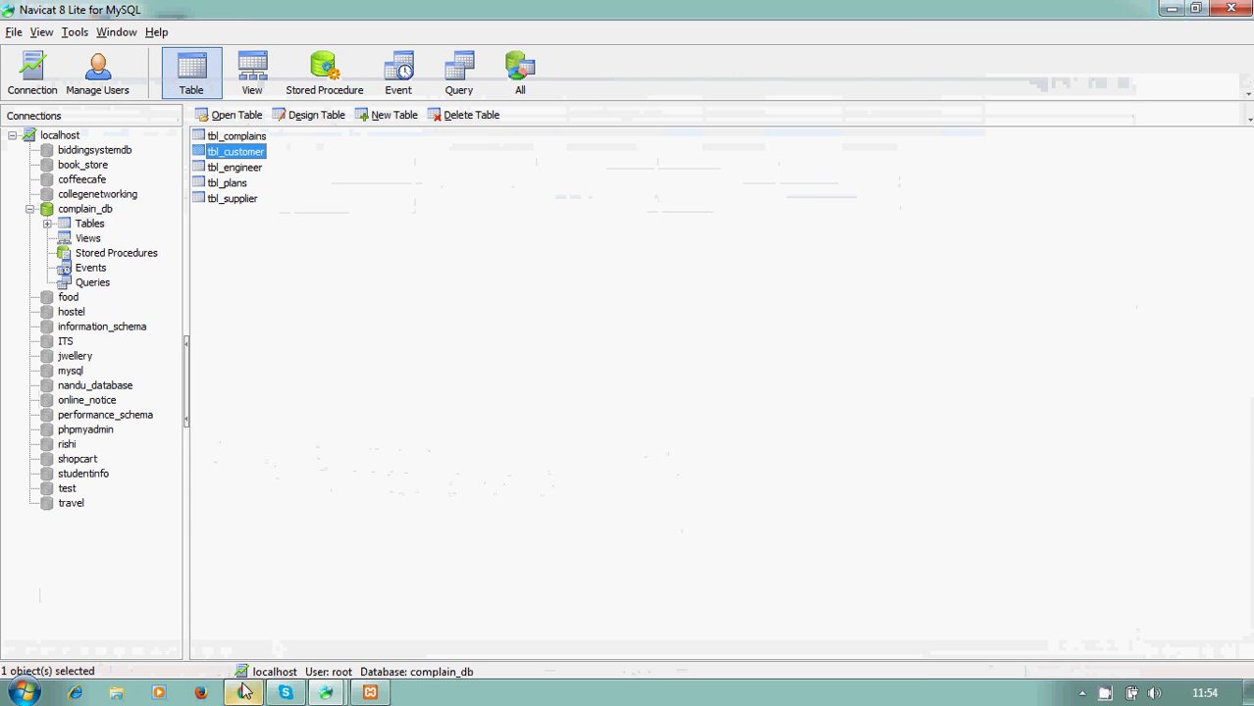
click(1173, 10)
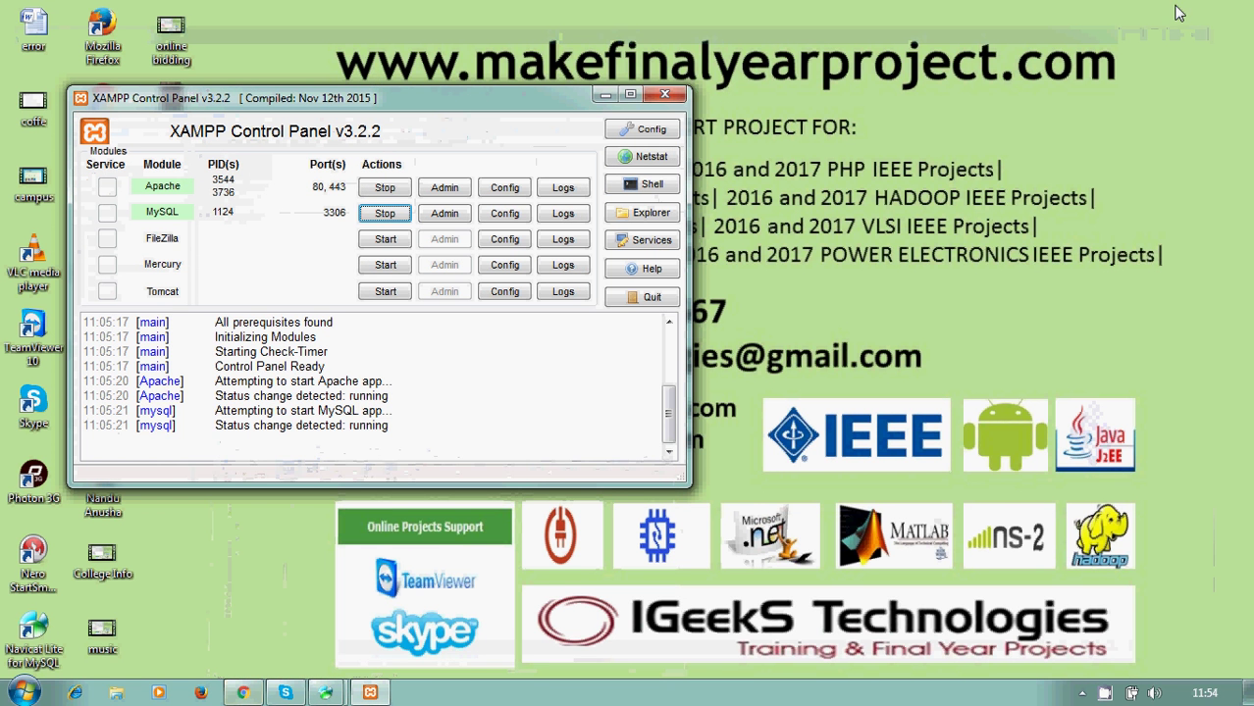
- Minimize XAMPP and reload the login.php page in Chrome
click(603, 96)
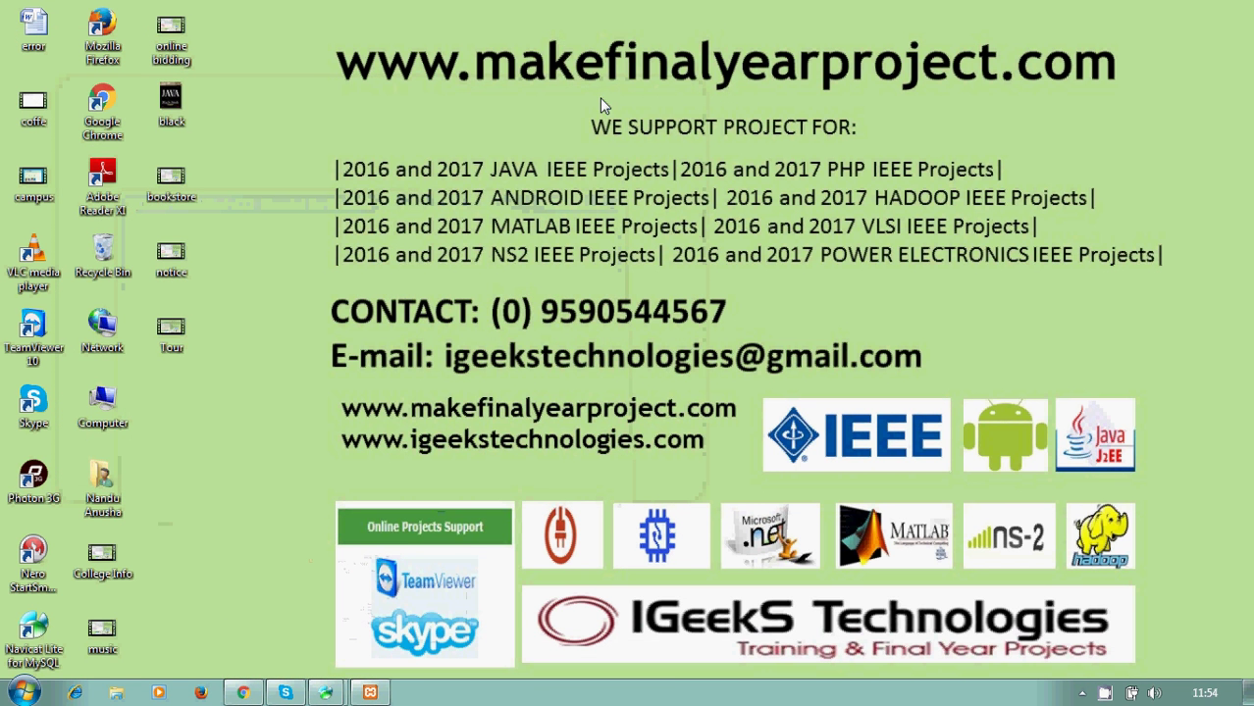
click(244, 693)
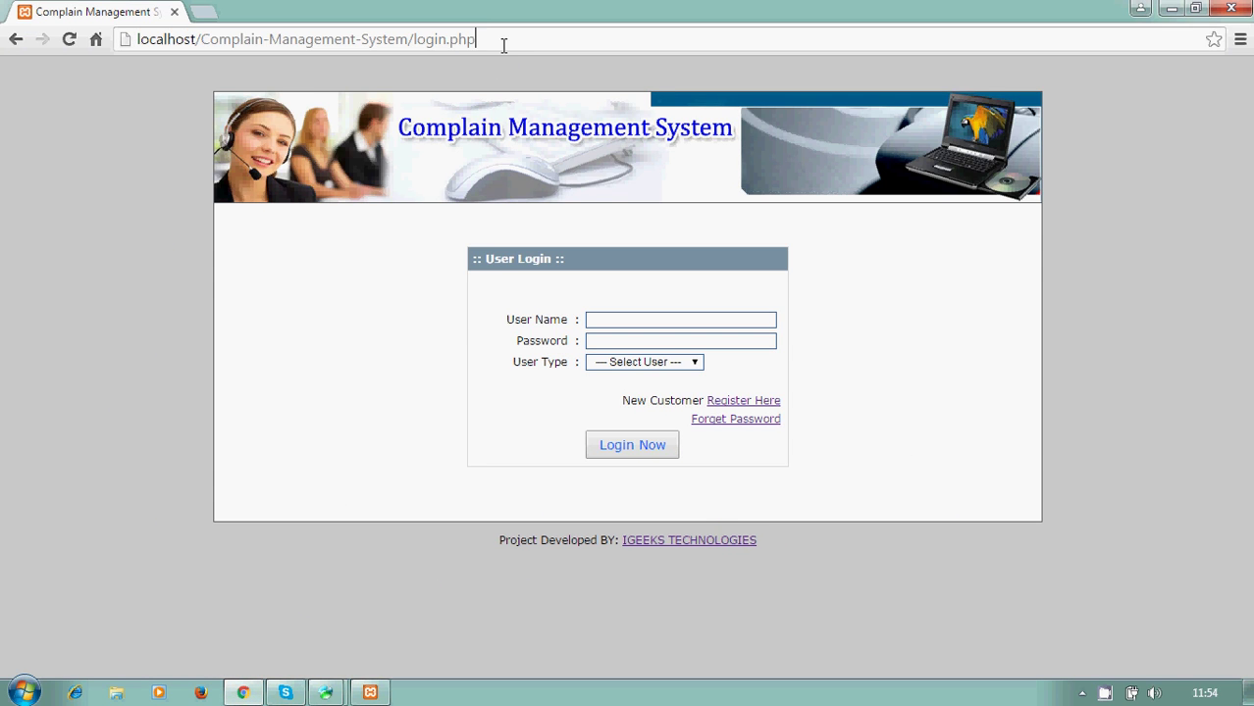
key(BackSpace)
key(BackSpace)
key(BackSpace)
key(BackSpace)
key(BackSpace)
key(BackSpace)
key(BackSpace)
key(BackSpace)
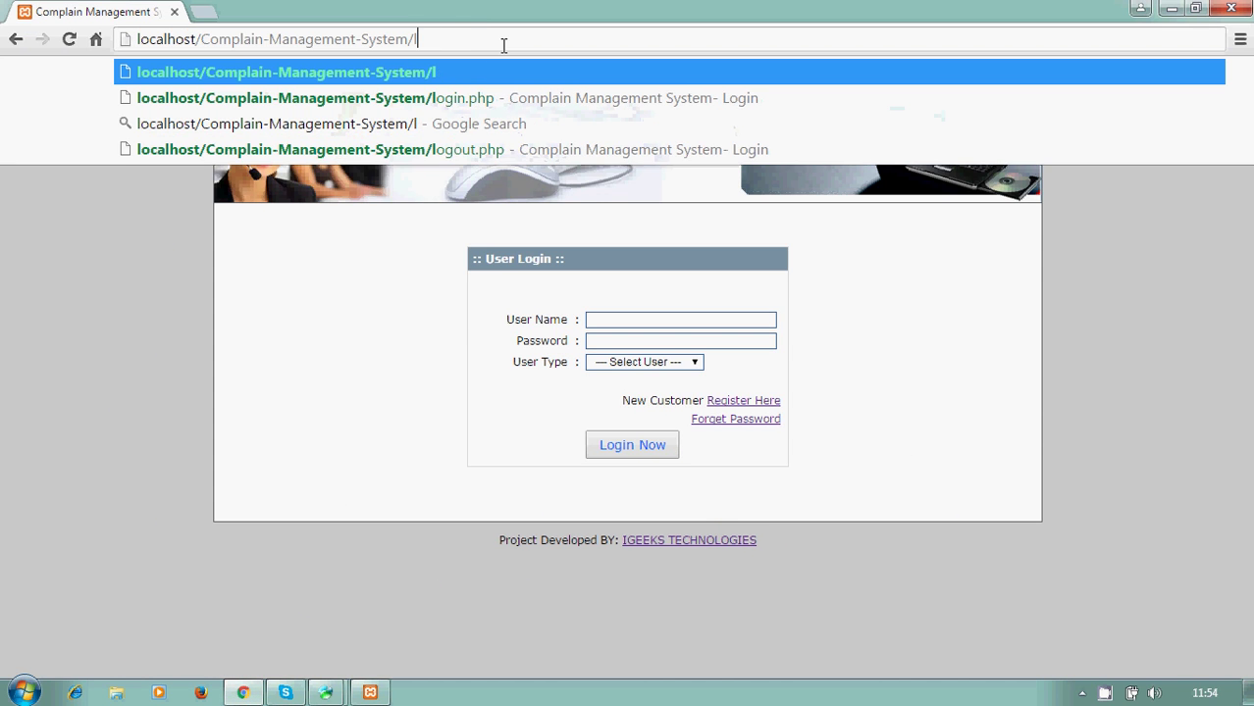
key(BackSpace)
key(Return)
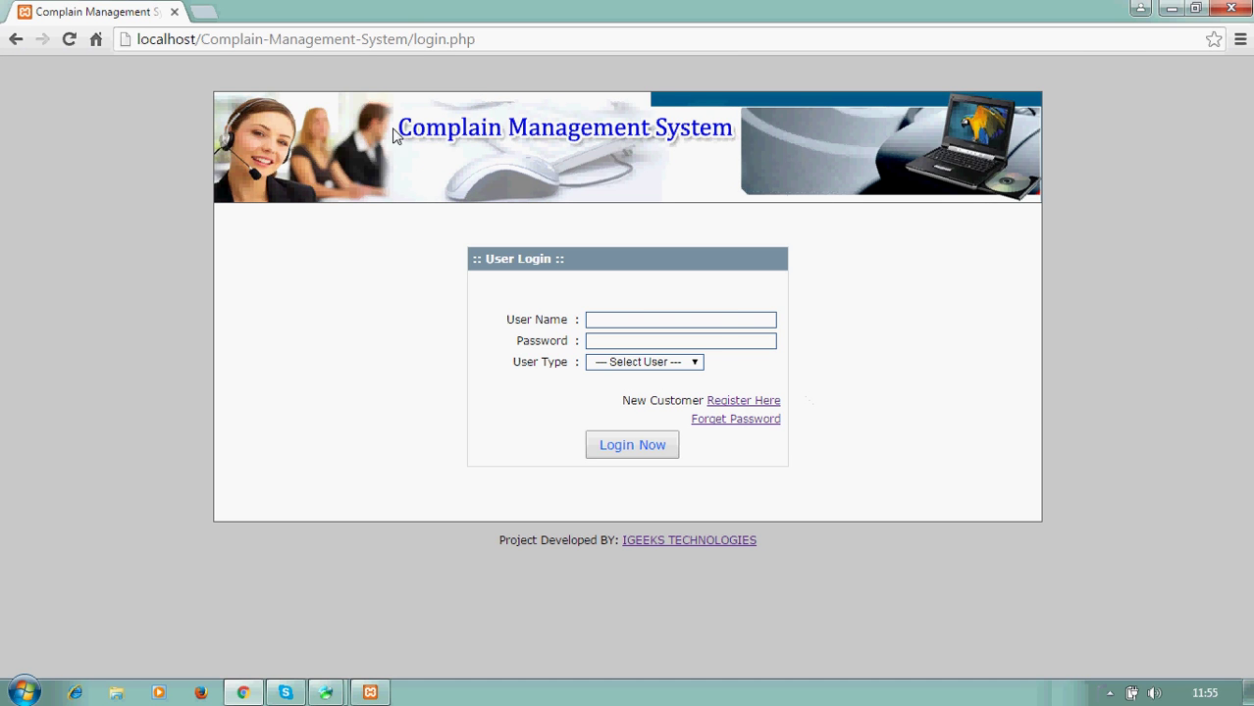
- Go from the login page to the new customer registration page
drag(491, 538, 834, 540)
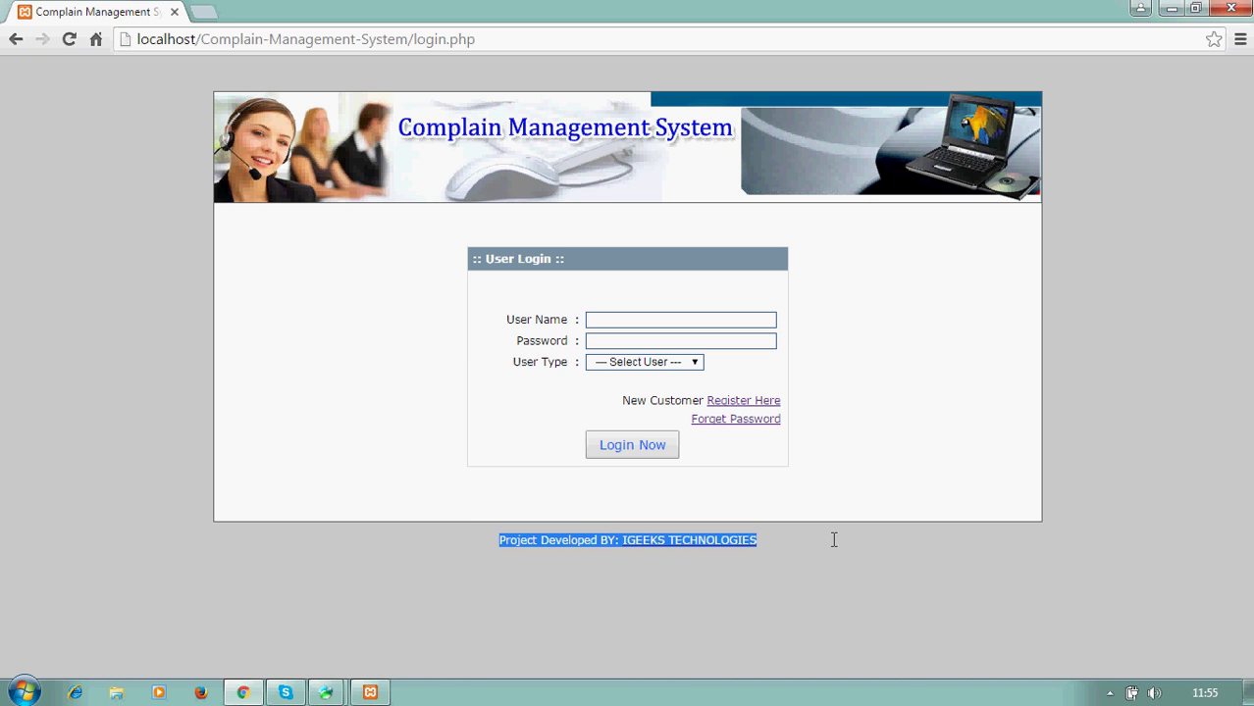
click(972, 599)
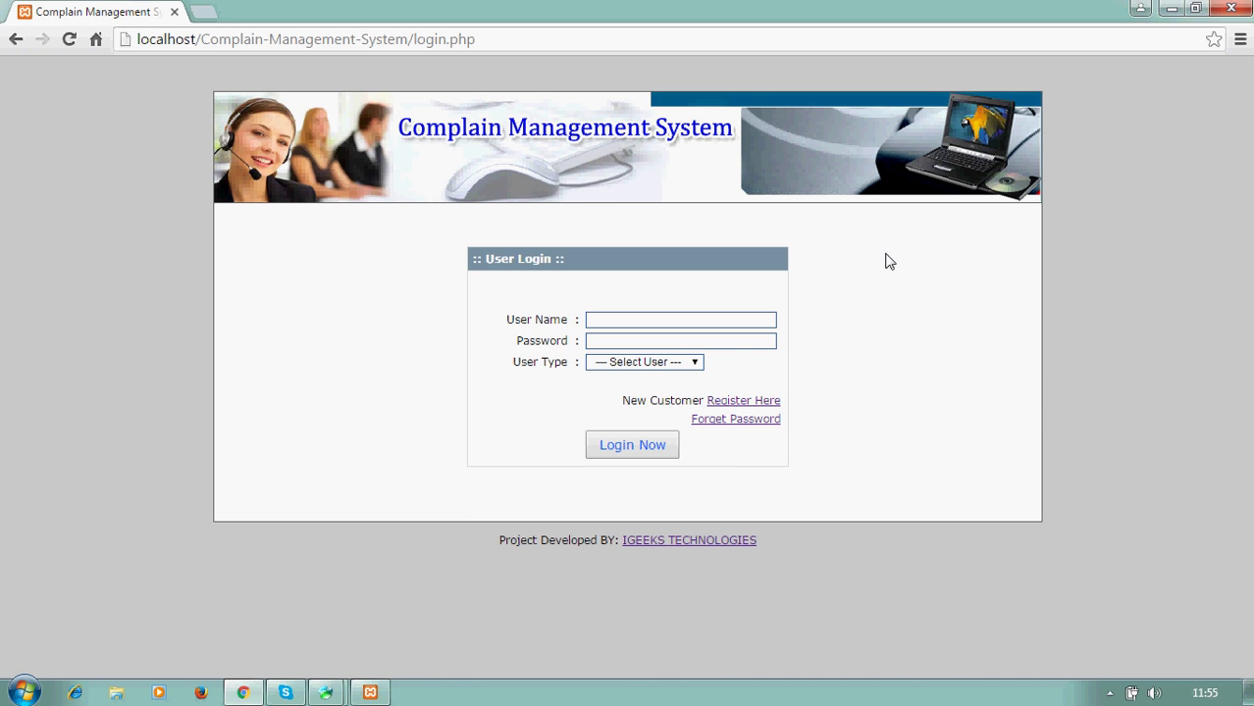
click(746, 402)
- Enter the new customer's user name, password and address in the registration form
click(567, 318)
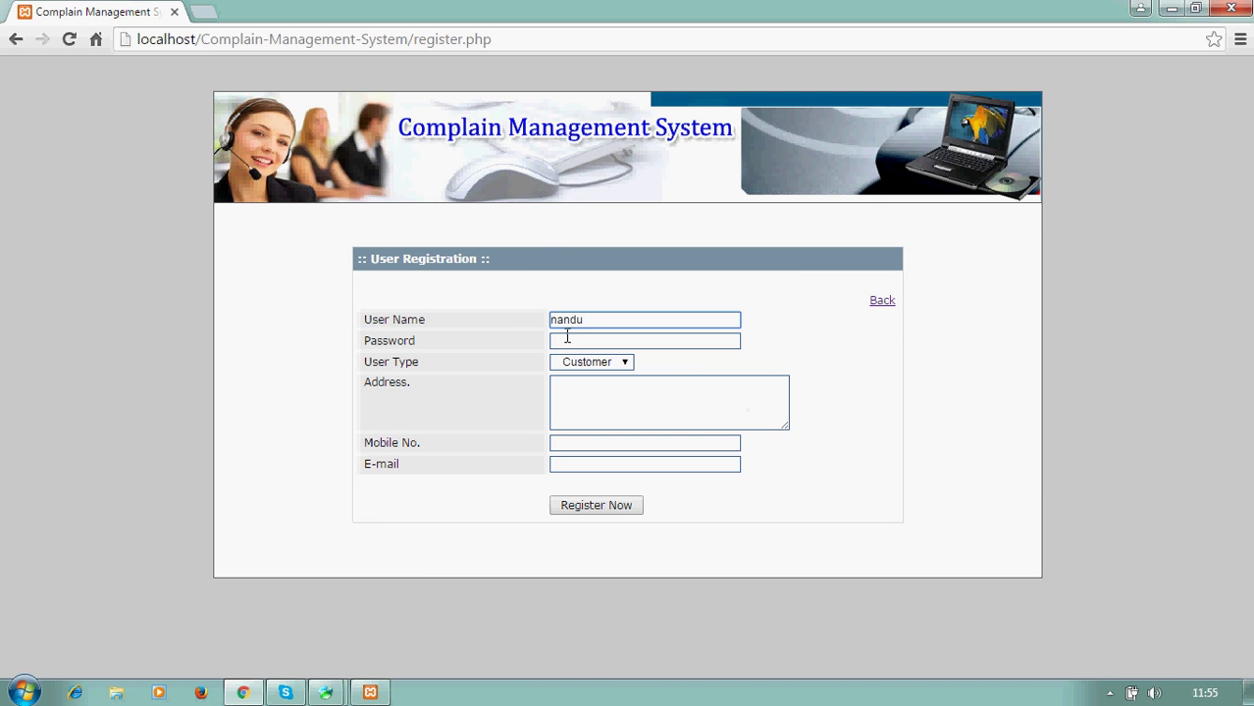
click(567, 338)
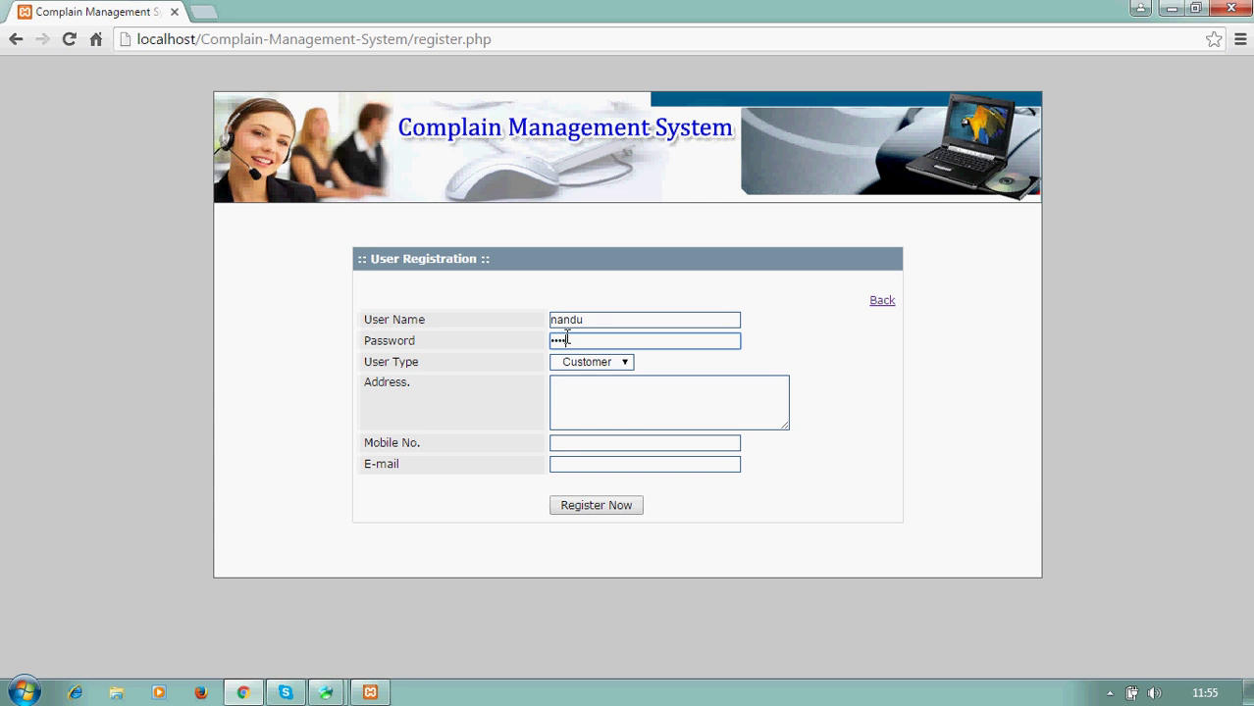
click(581, 400)
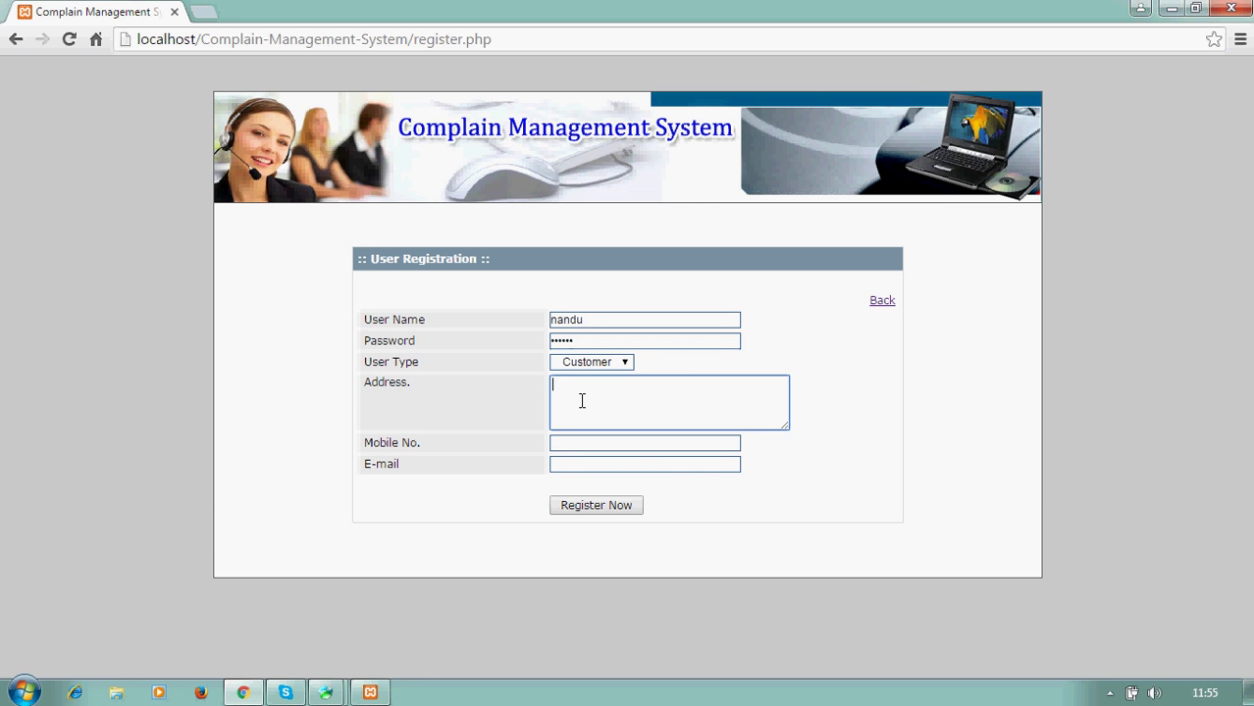
text(bangalore)
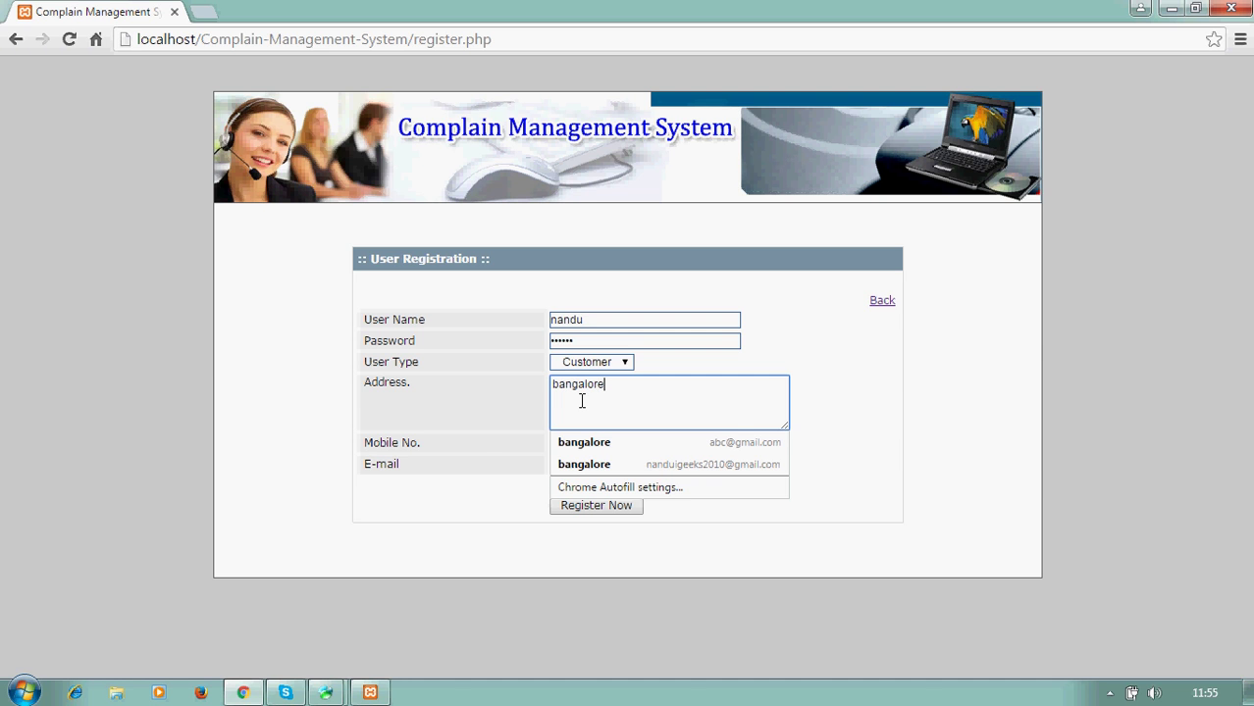
click(489, 425)
- Add the customer's mobile number and e-mail address, then submit the registration
click(559, 443)
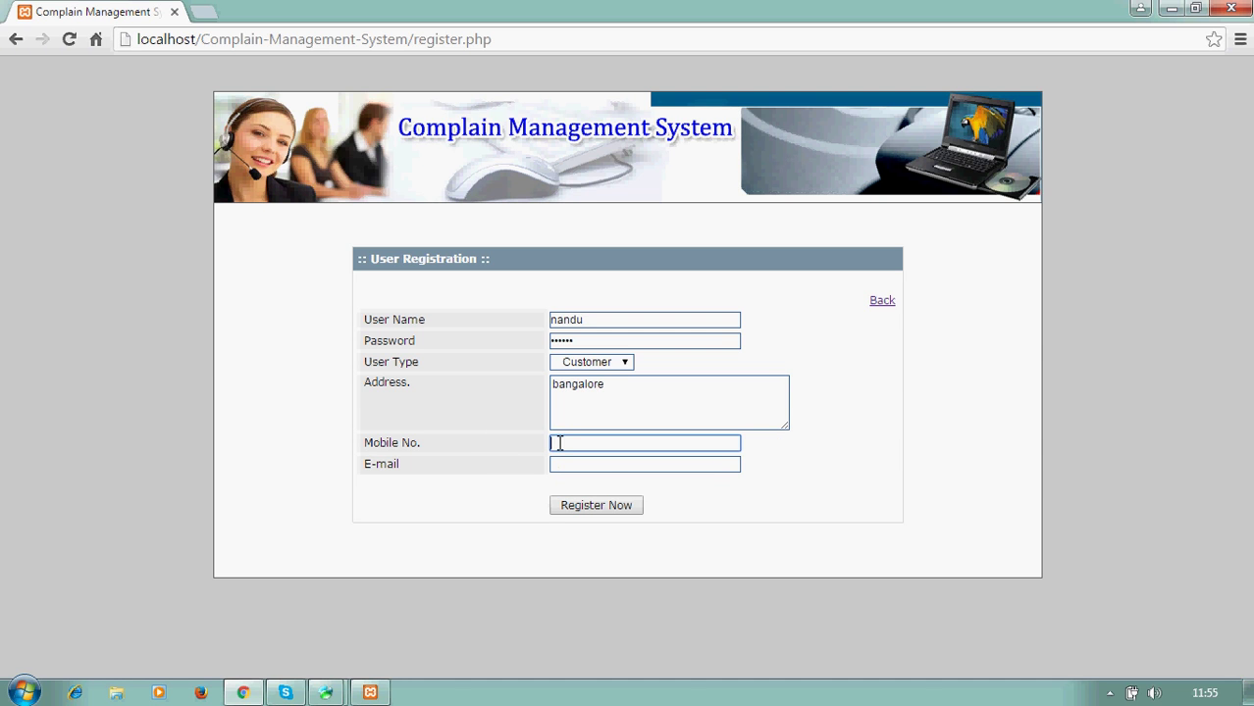
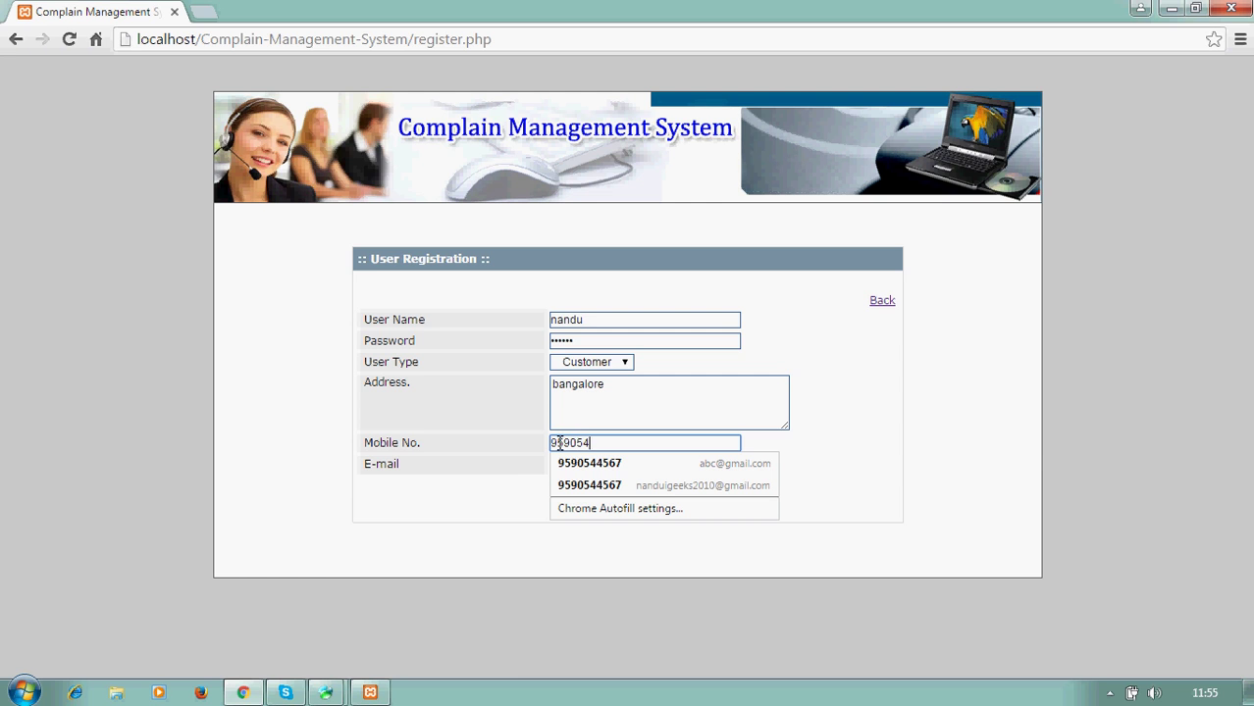
click(492, 488)
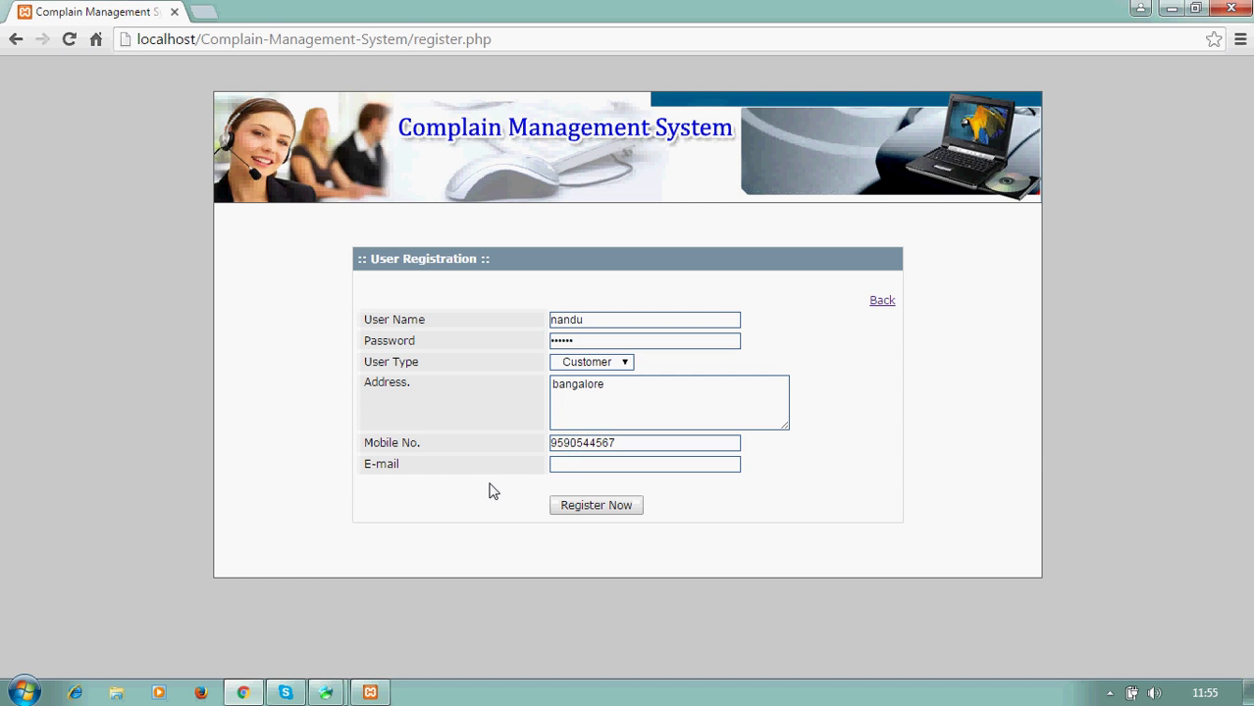
click(572, 469)
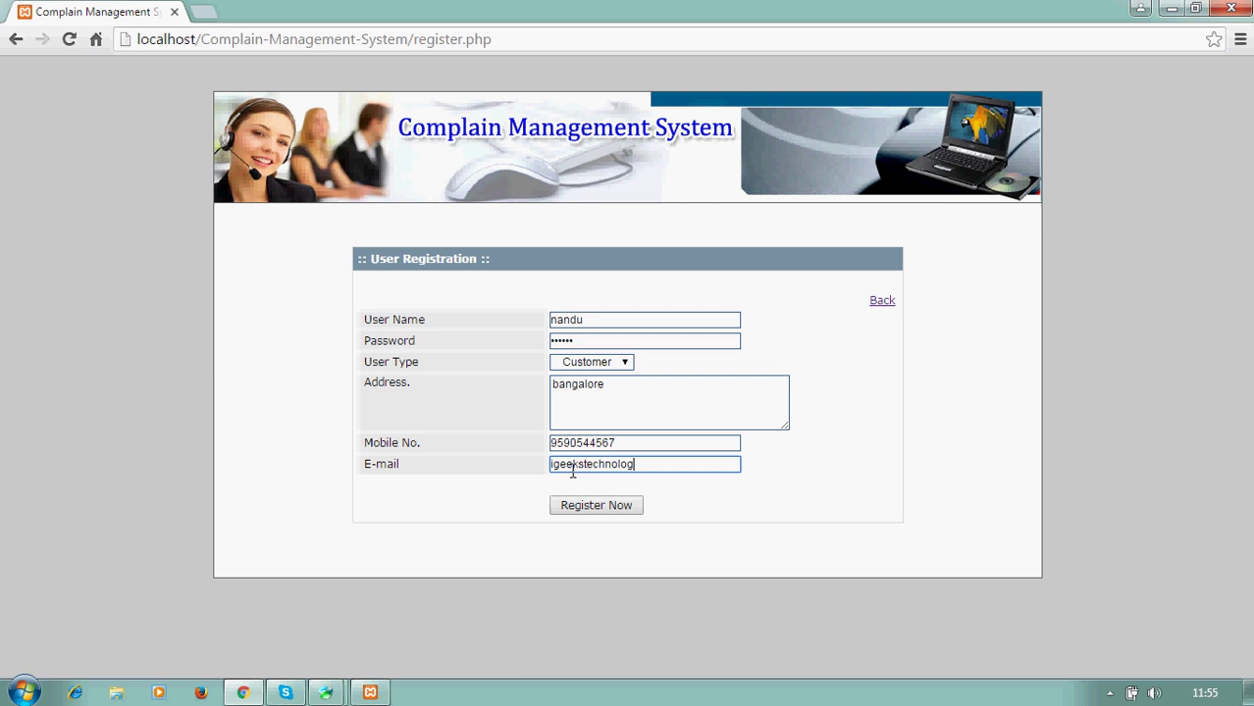
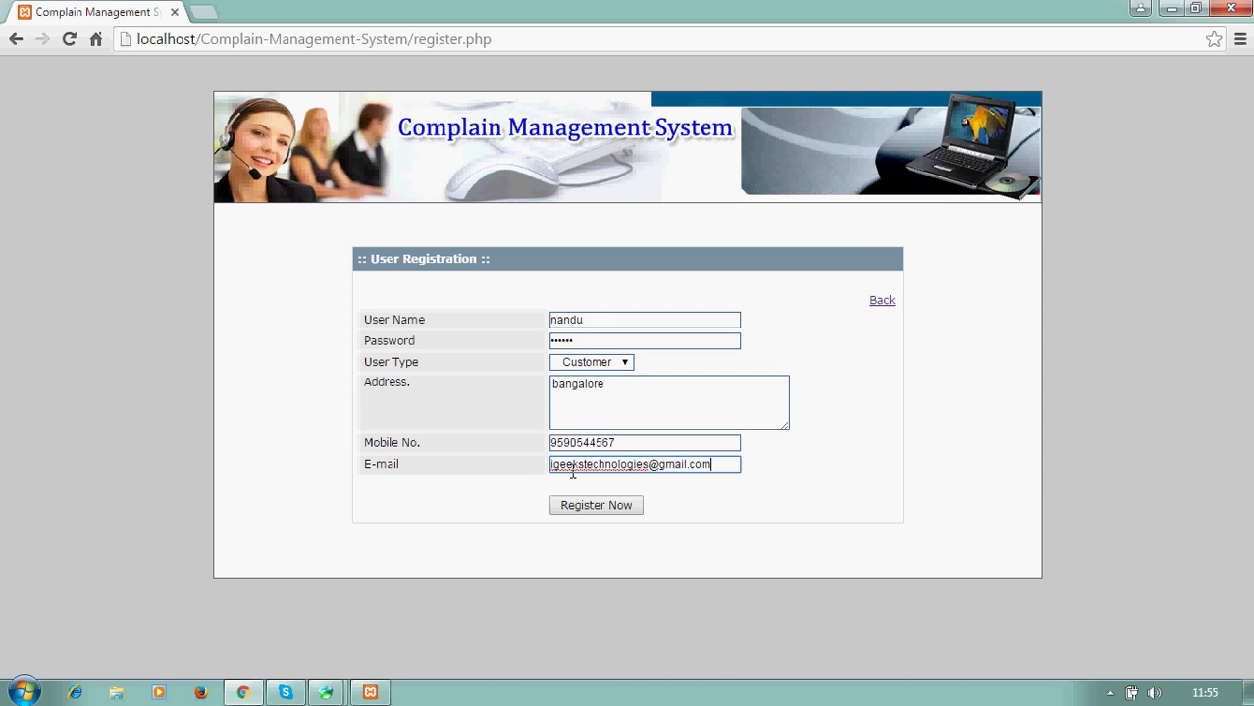
click(576, 502)
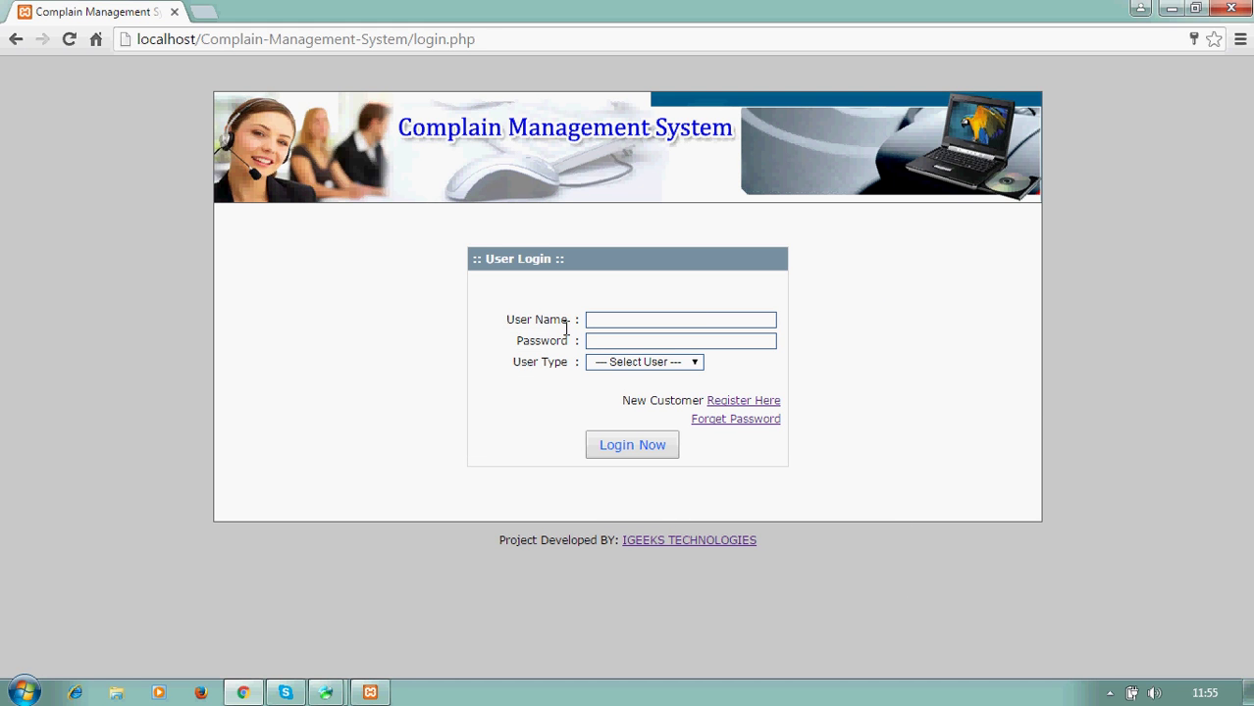
- Refresh tbl_customer in Navicat to confirm the new fifth record, then return to the login page
click(327, 693)
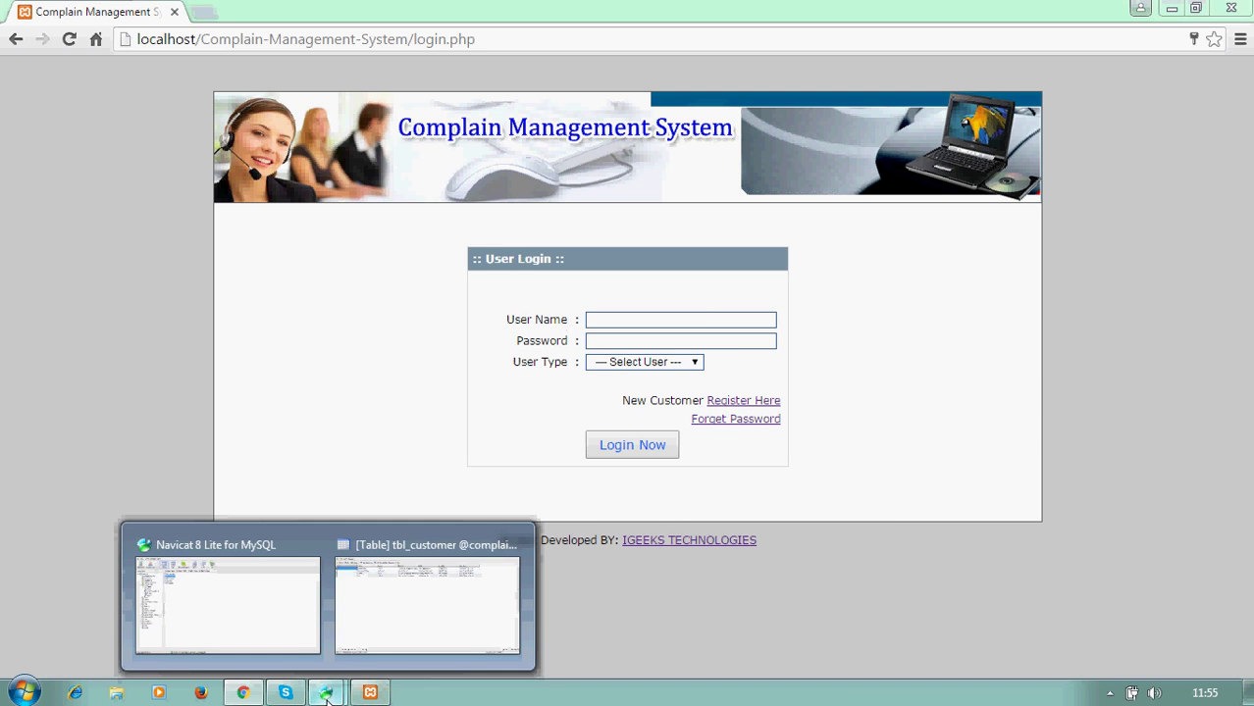
click(272, 614)
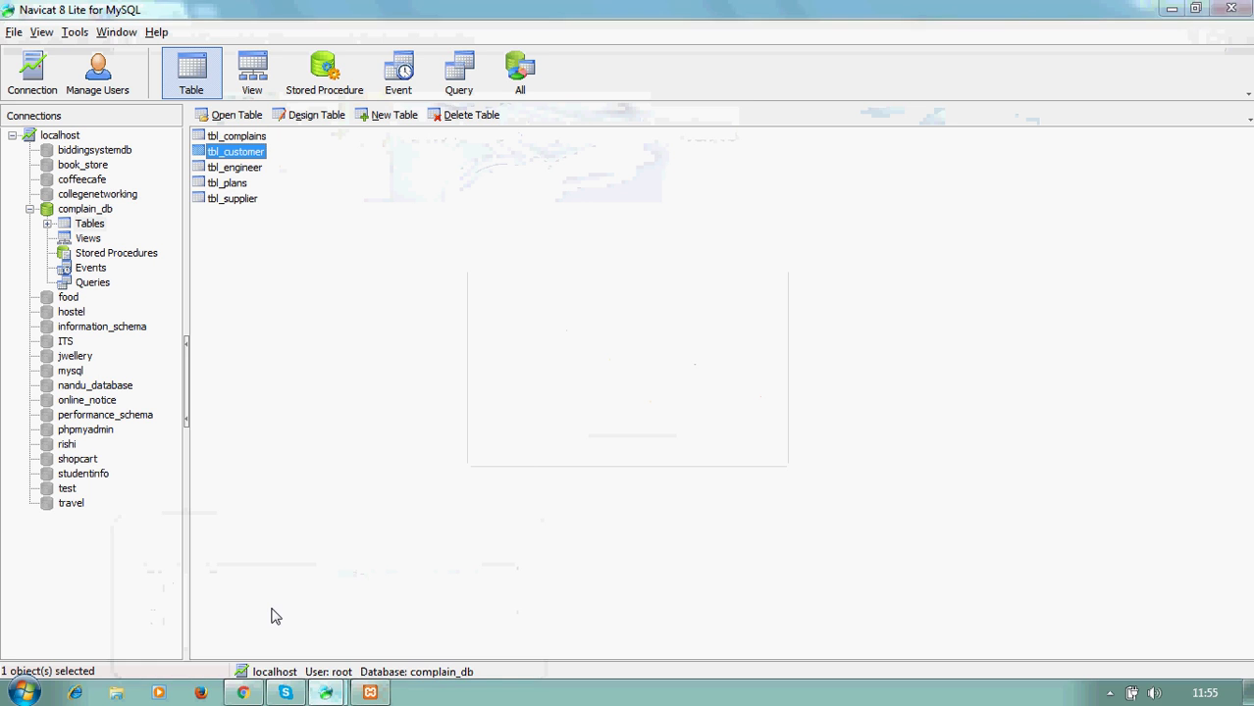
double_click(253, 153)
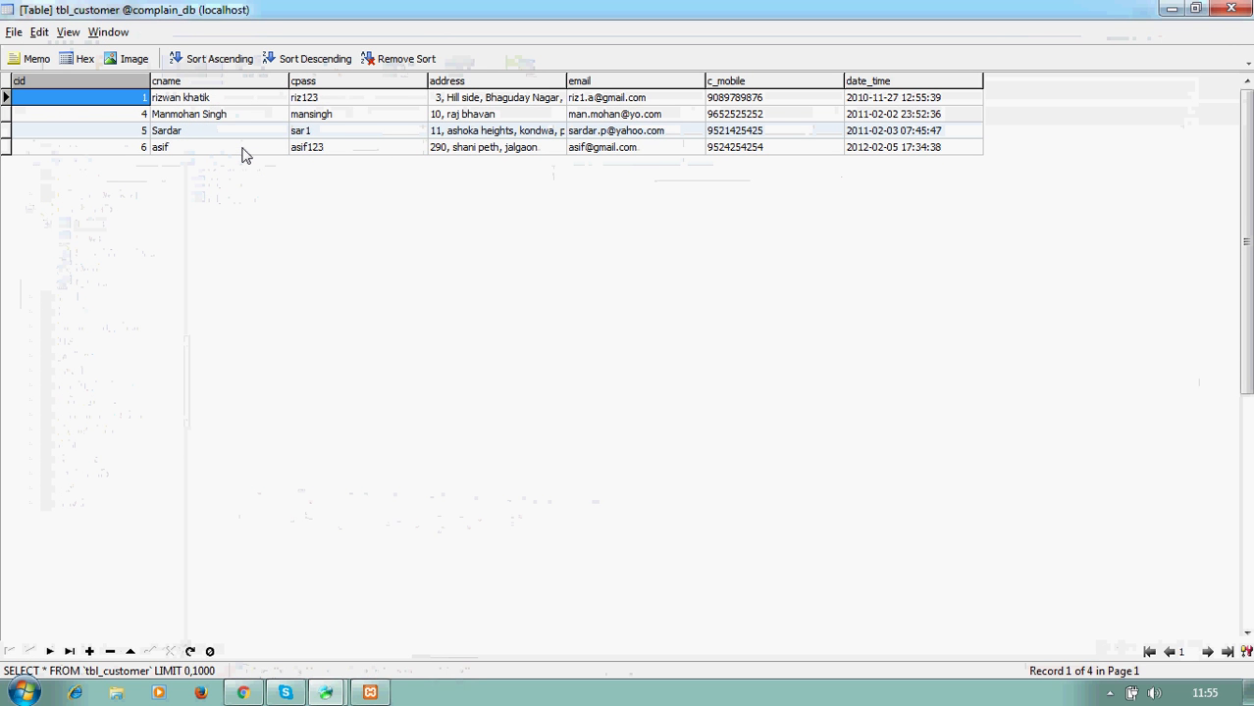
key(F5)
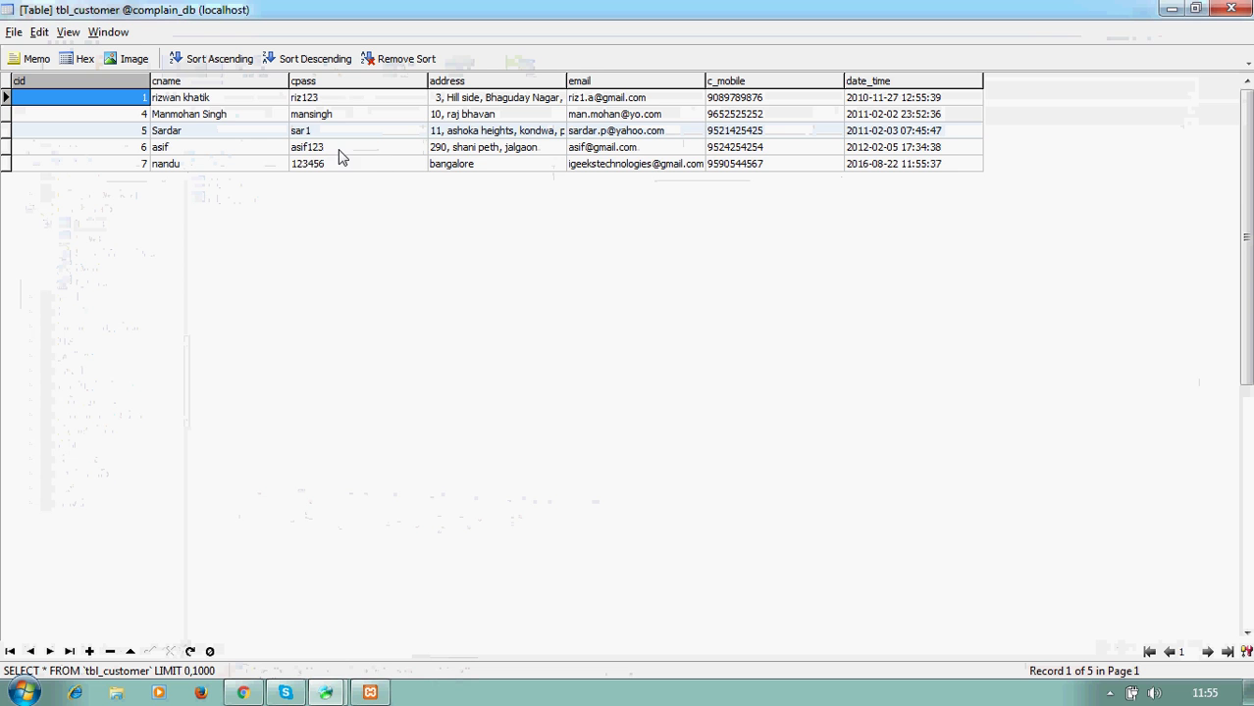
click(1238, 9)
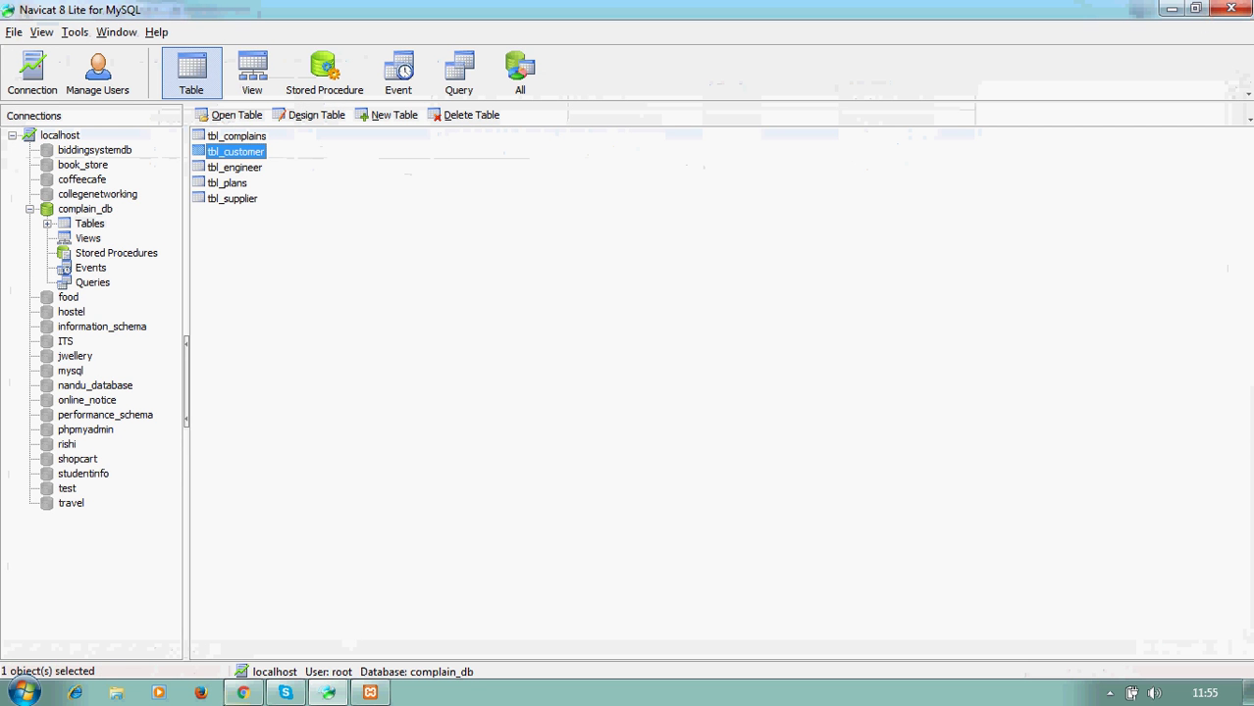
click(243, 693)
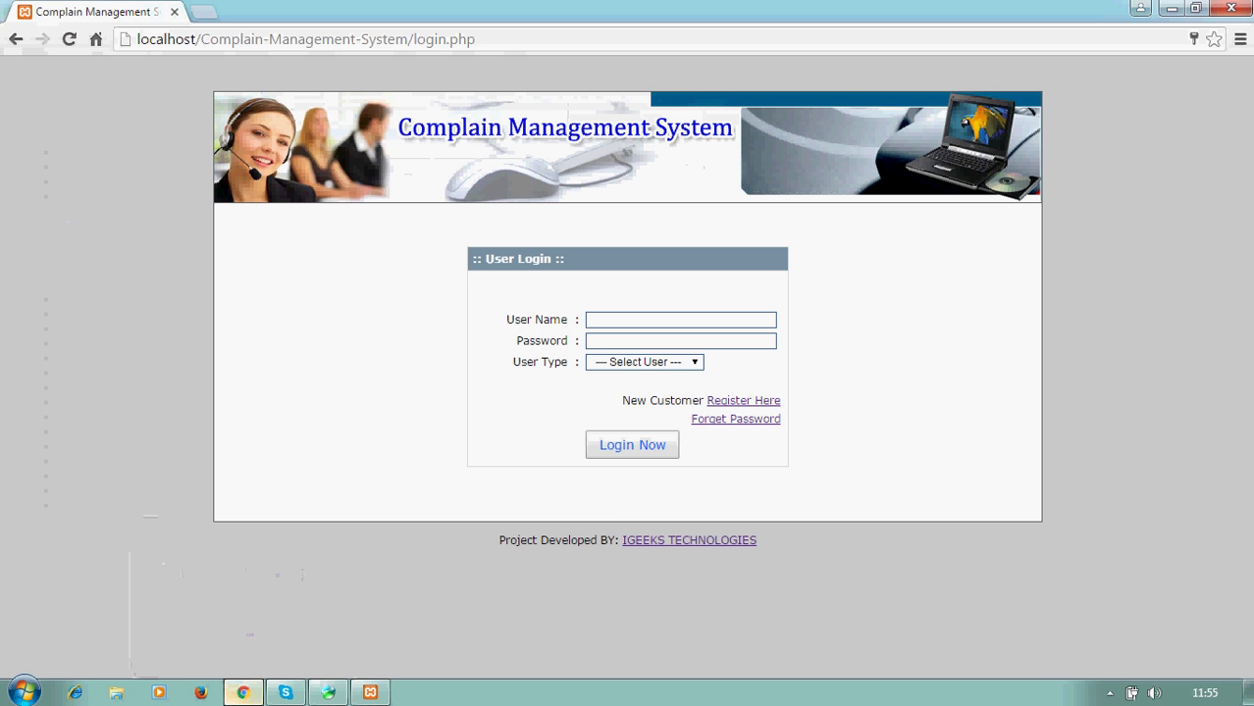
- Log in with the new customer's user name and password, choosing the Customer user type
click(631, 322)
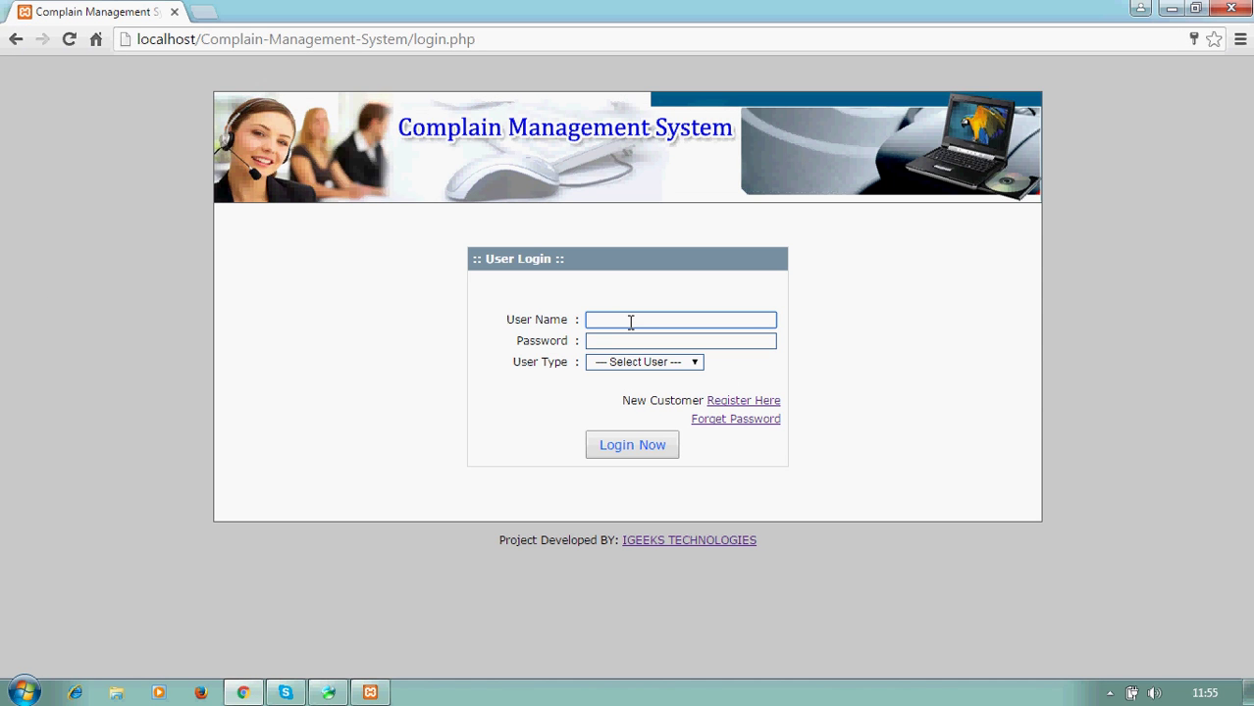
text(nandu)
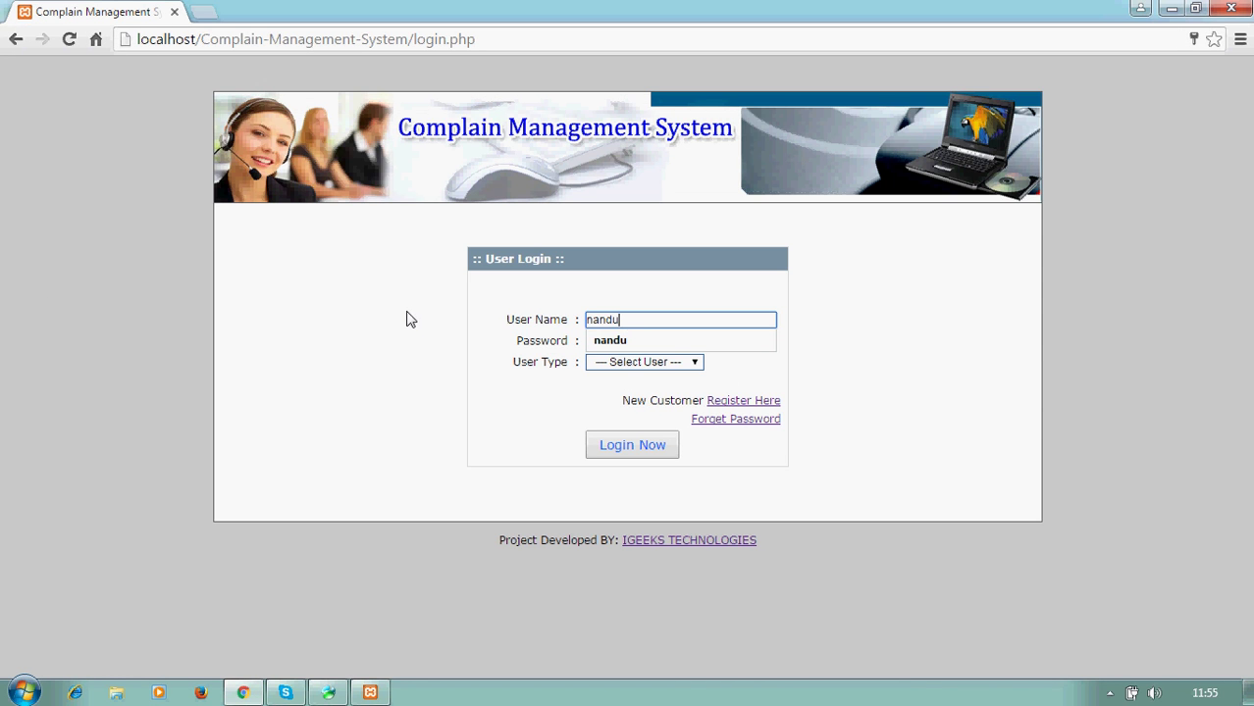
click(630, 344)
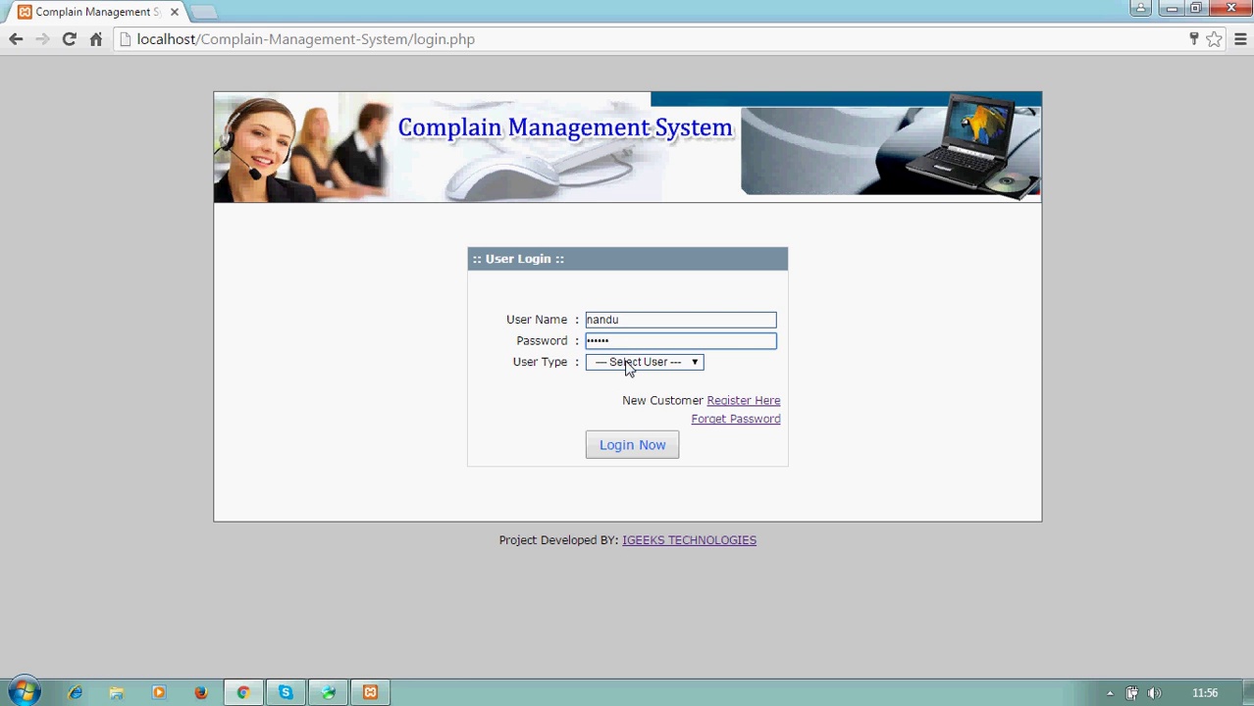
click(628, 363)
click(628, 407)
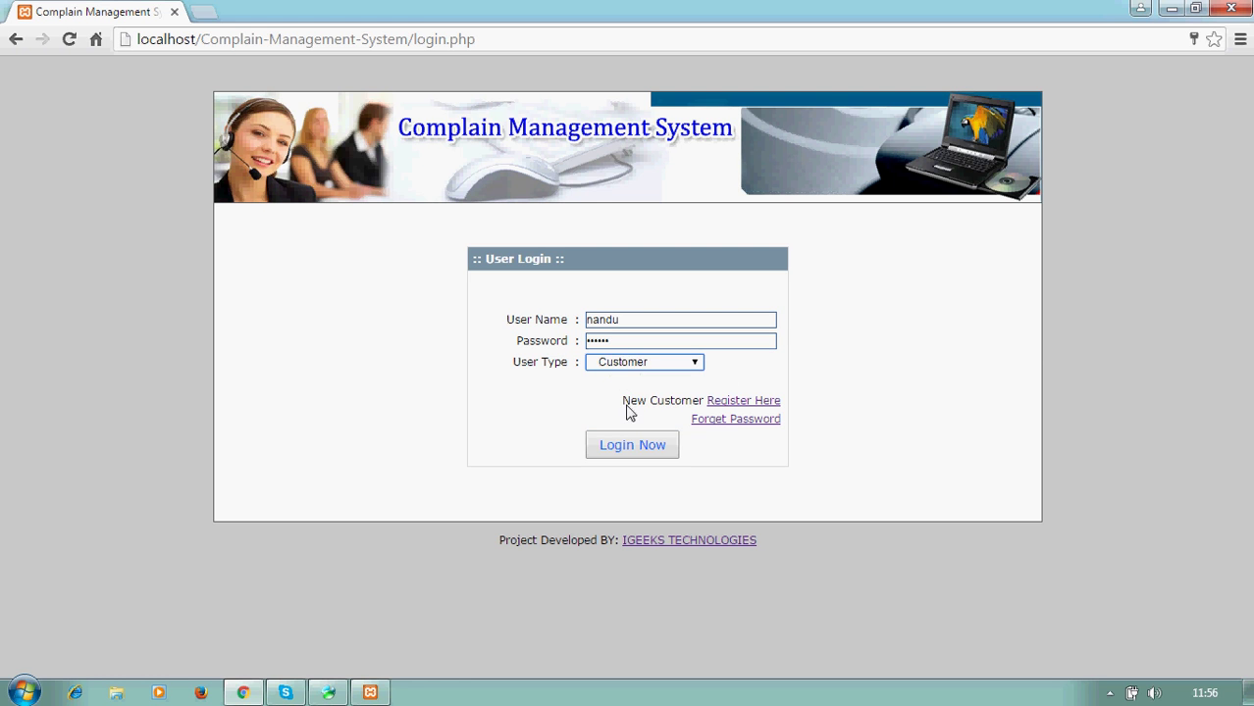
click(637, 453)
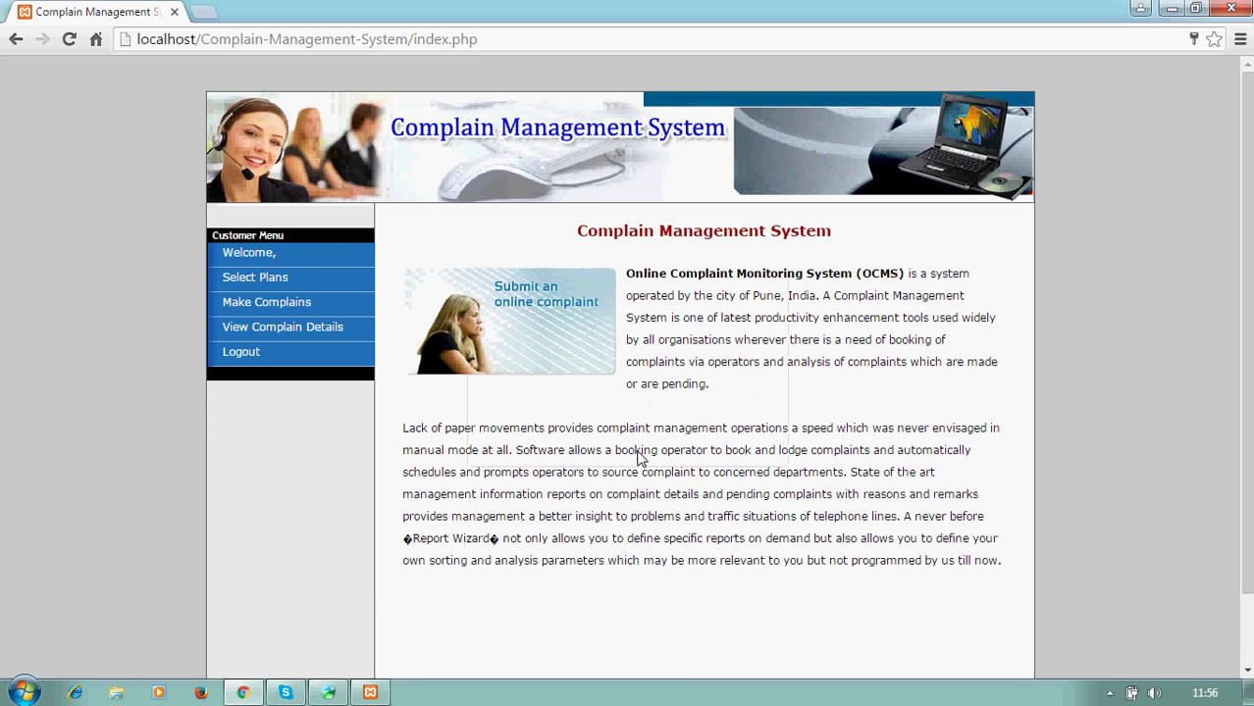
- Subscribe the customer to the Basic Plan at 120 Rs./Month
click(278, 286)
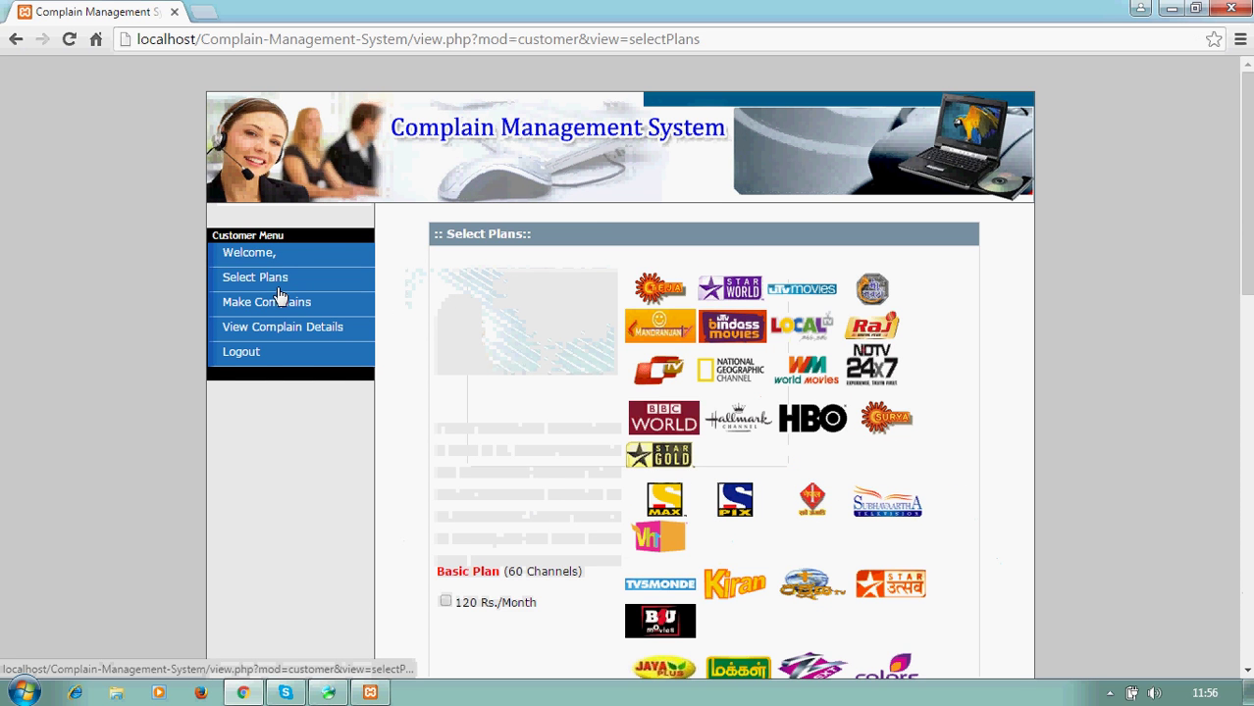
click(257, 257)
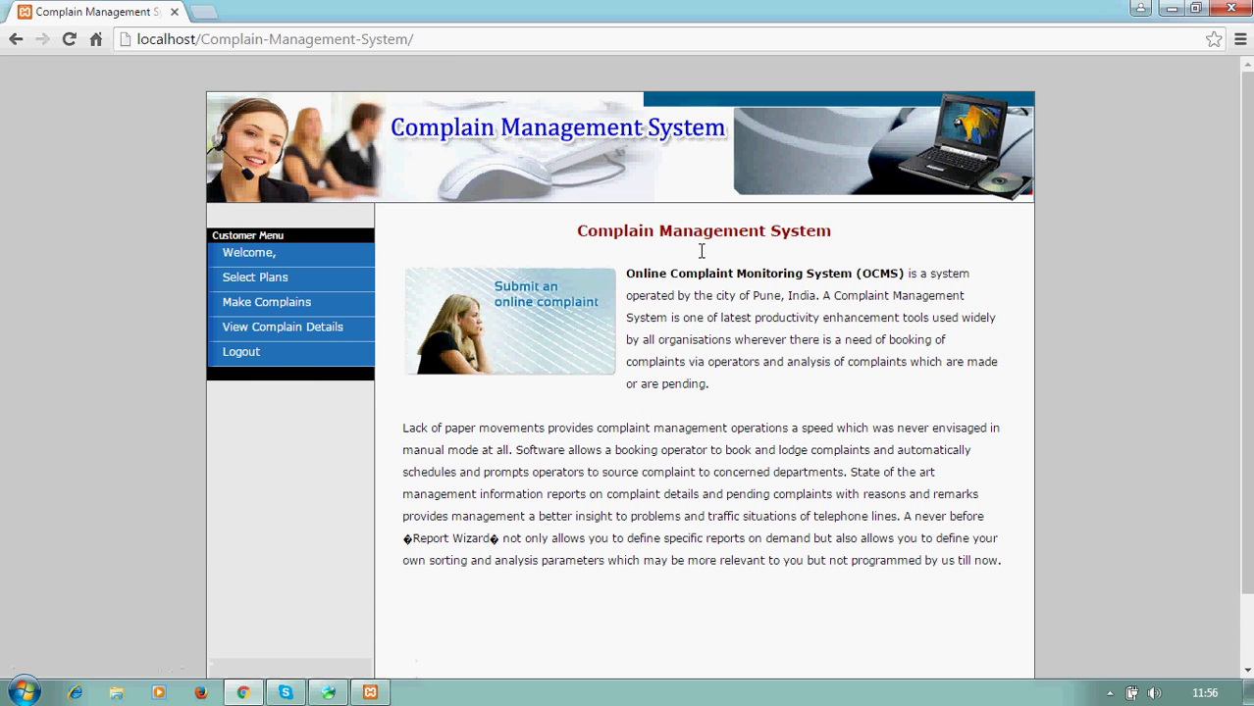
scroll(1249, 447, down, 2)
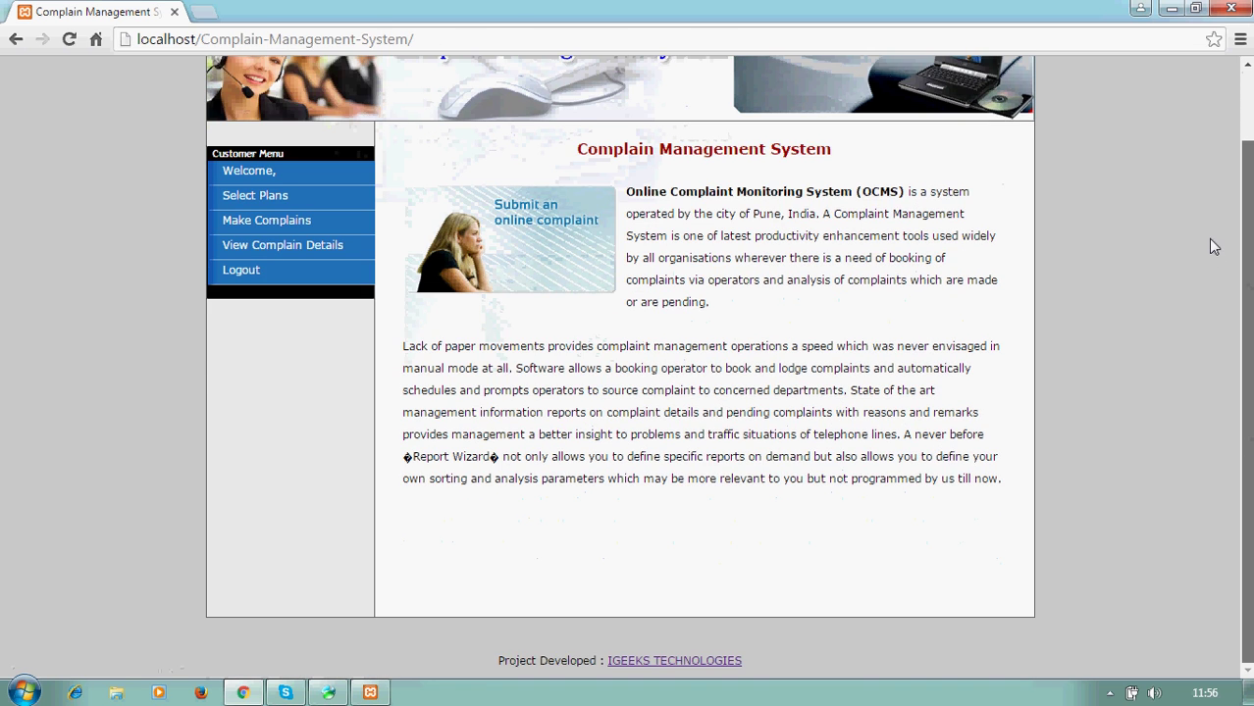
scroll(1210, 196, up, 2)
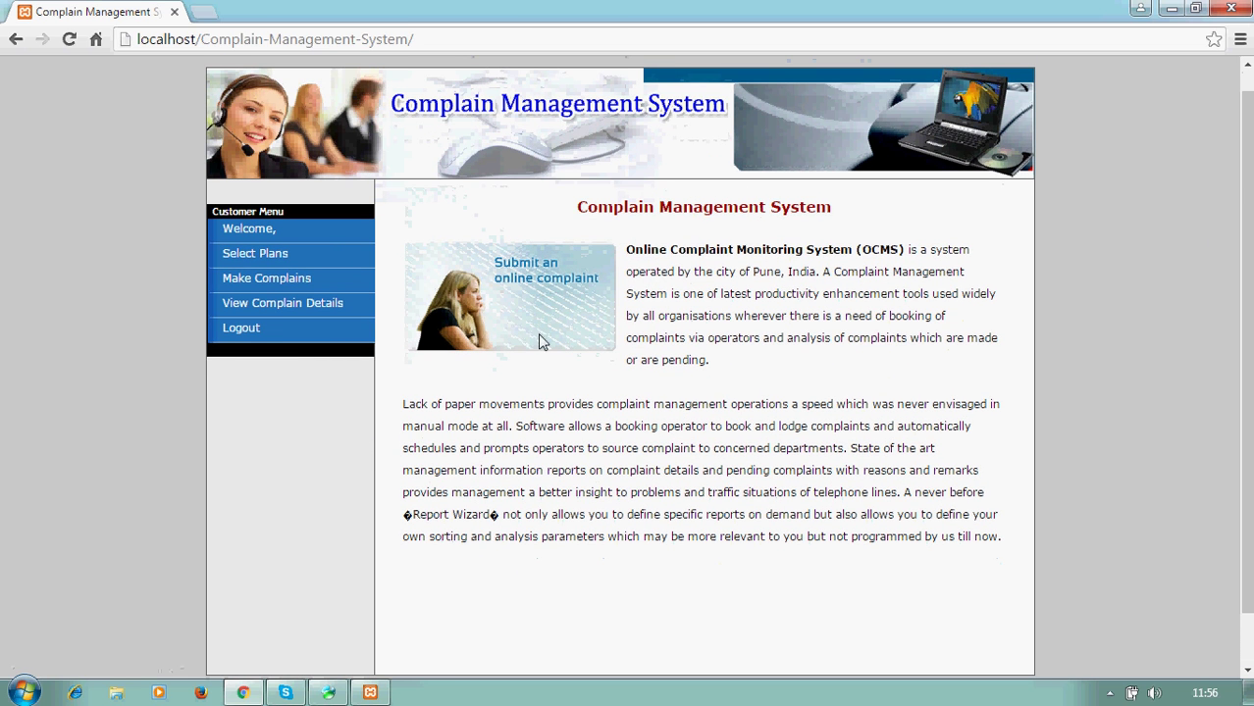
click(252, 261)
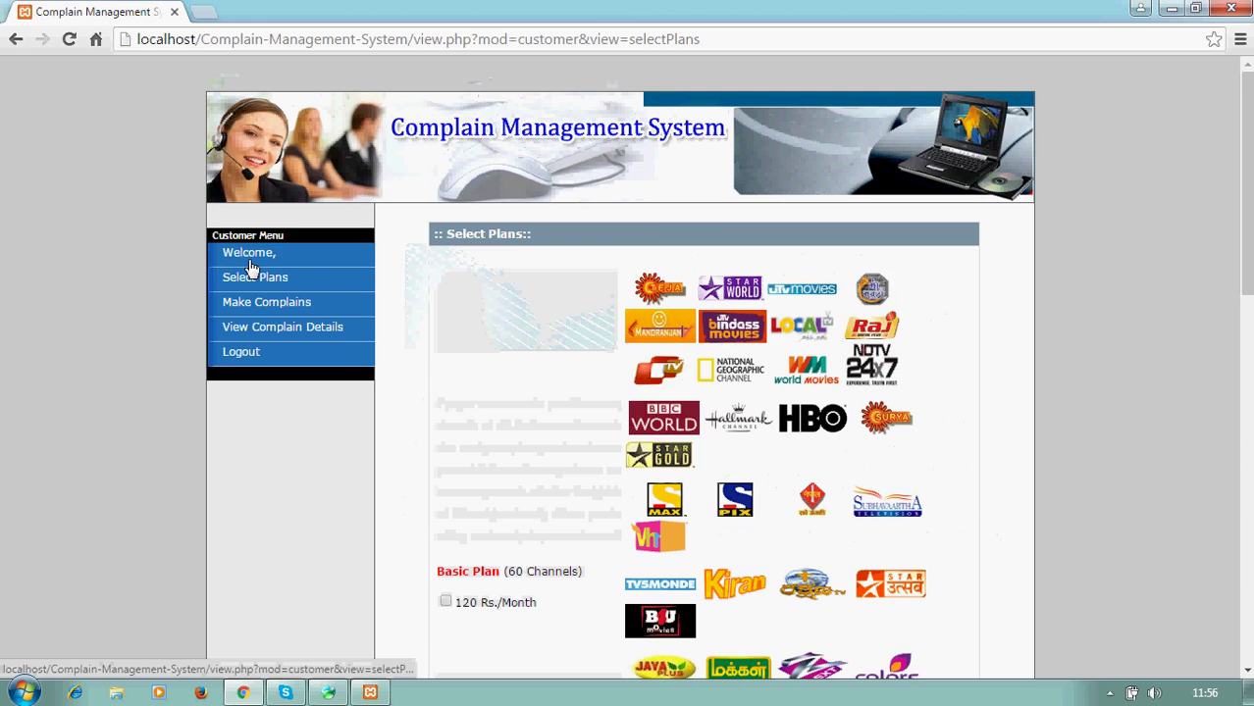
scroll(1246, 196, down, 3)
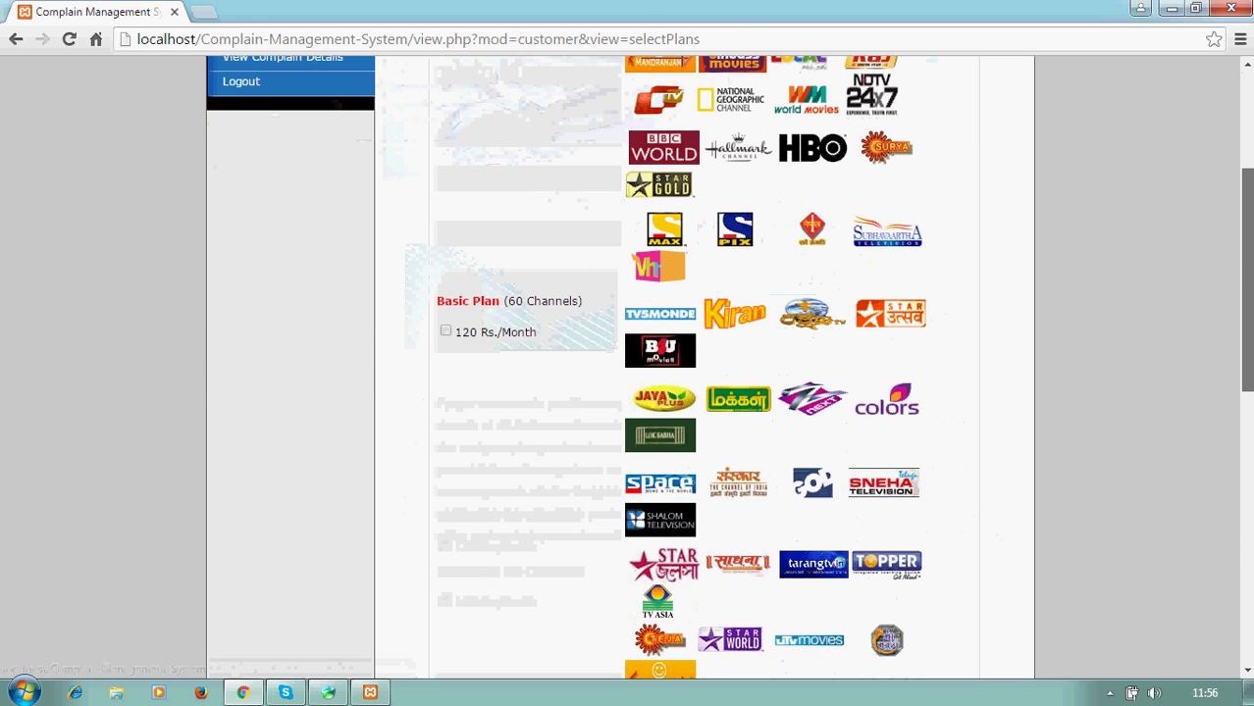
click(446, 331)
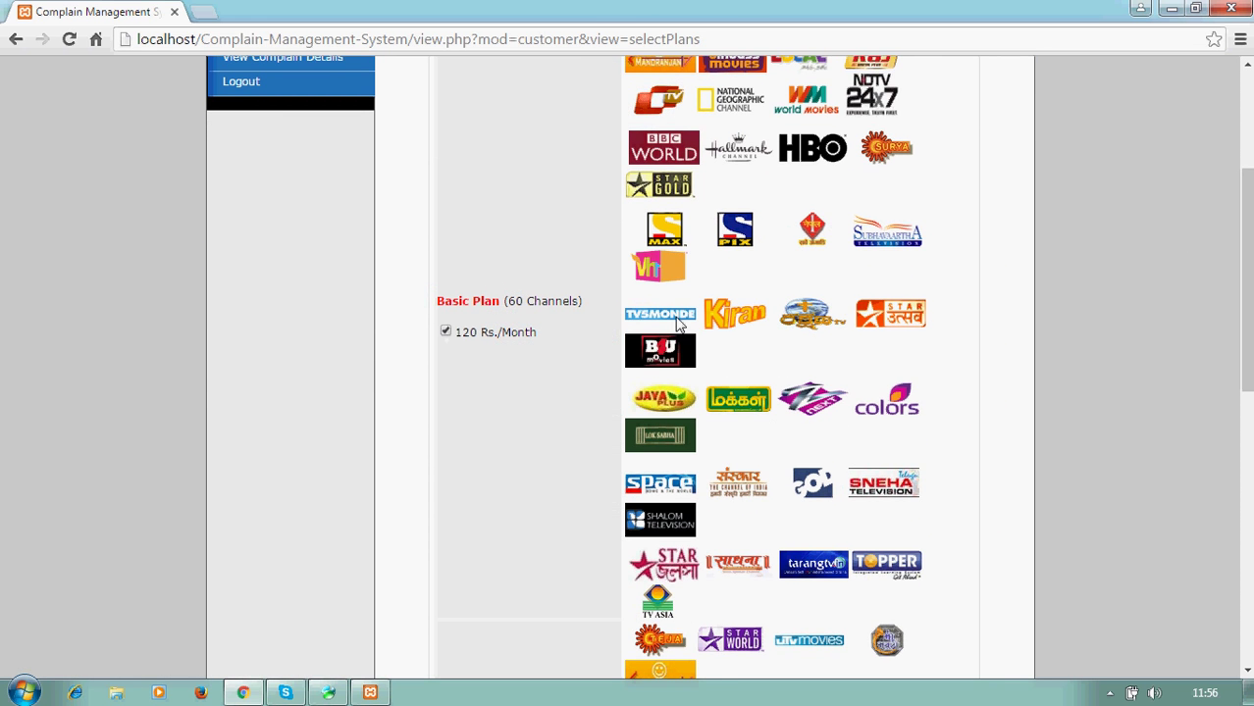
drag(1246, 280, 1246, 511)
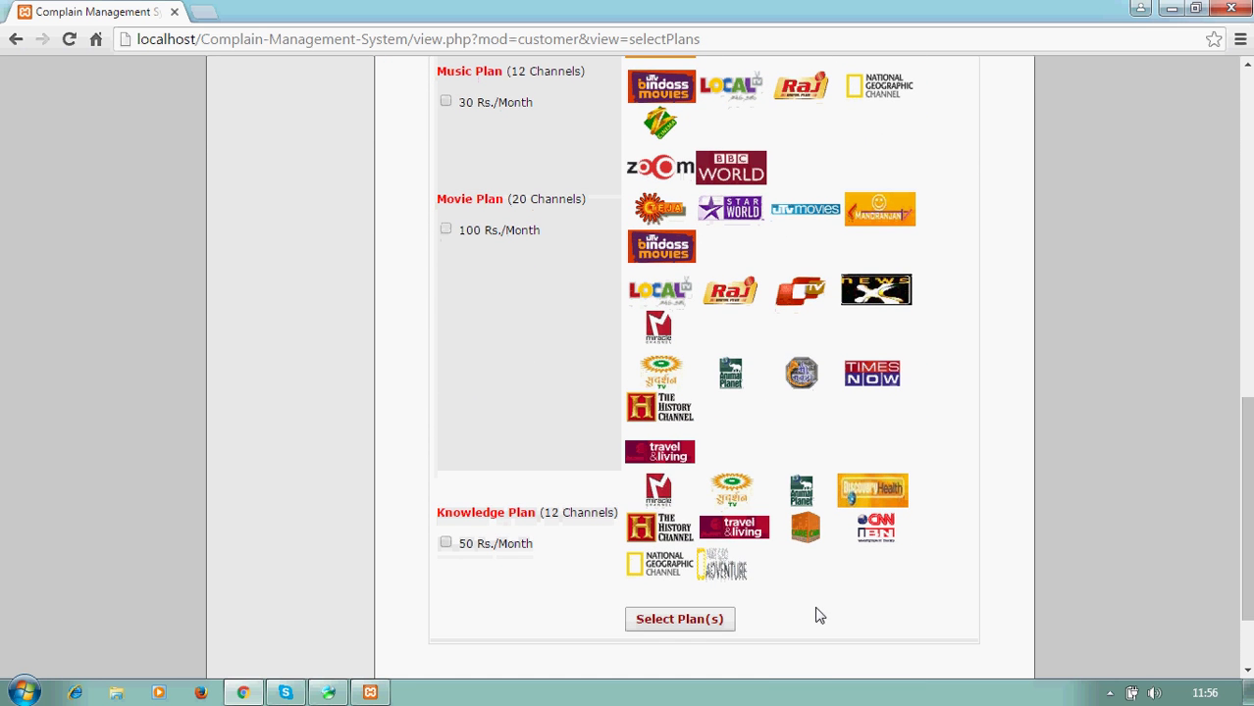
click(705, 619)
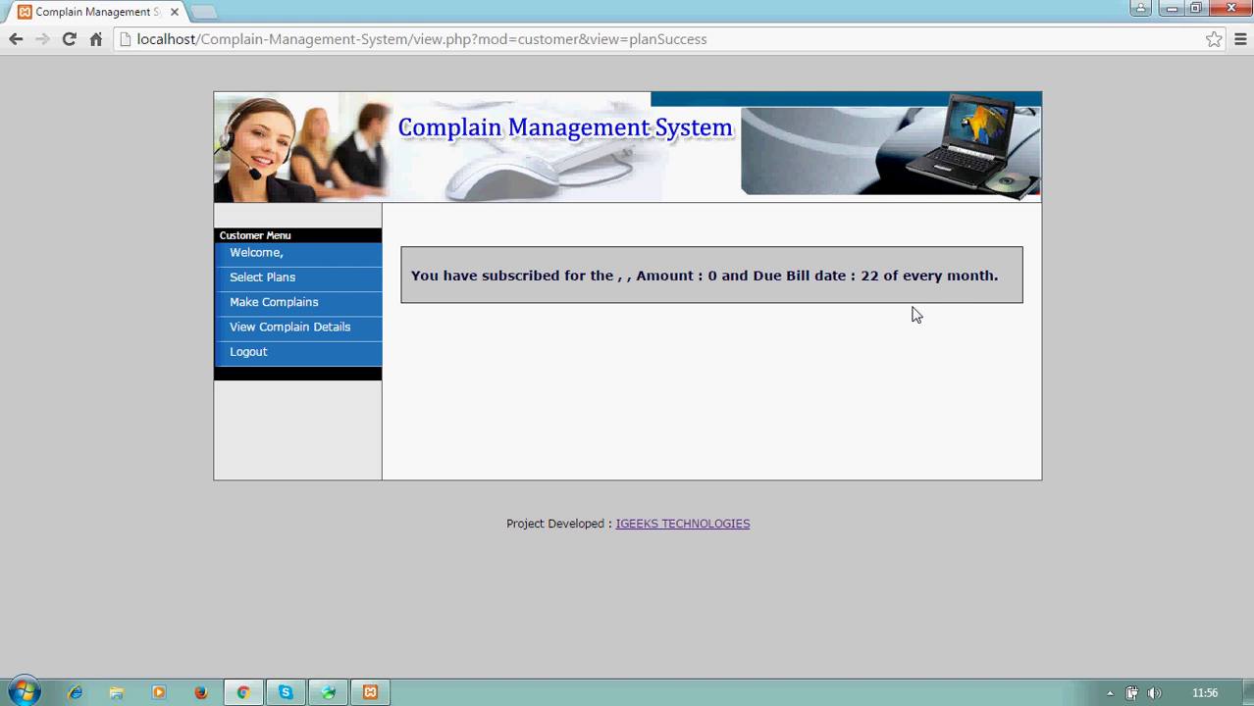
- Check the subscription confirmation (due bill date 22 monthly) and open the Make Complaints form
drag(1003, 292, 414, 321)
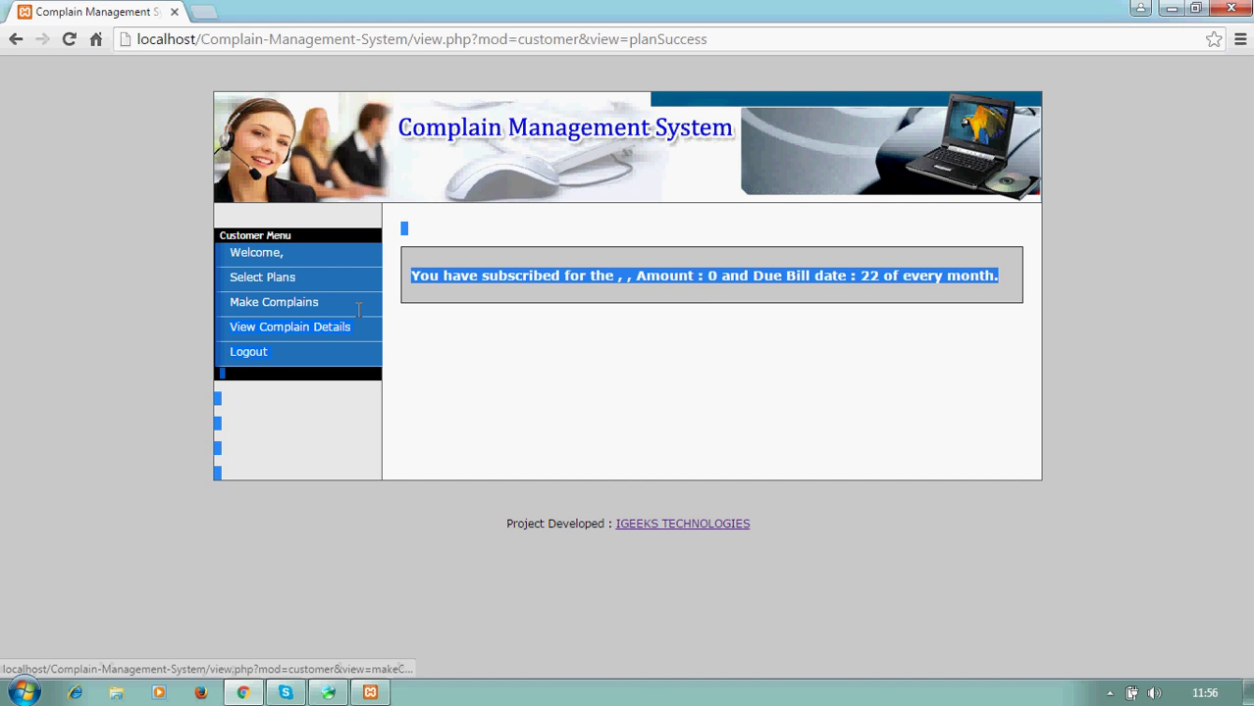
click(519, 376)
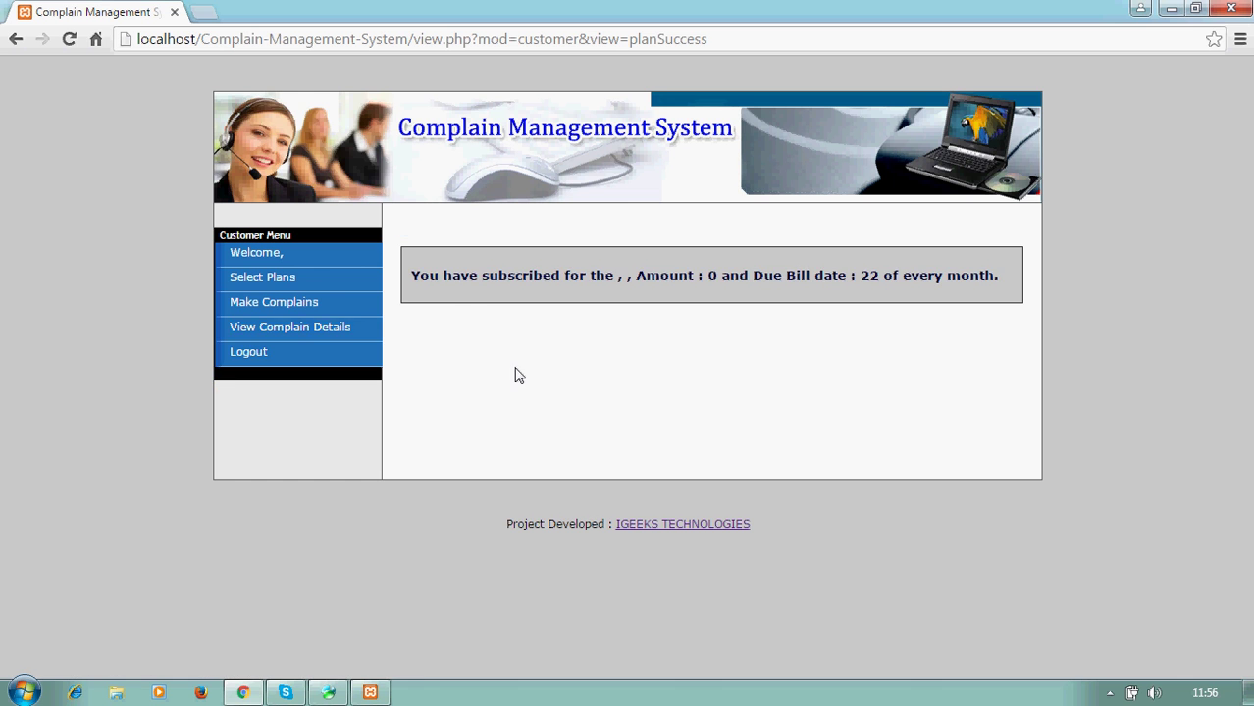
click(289, 311)
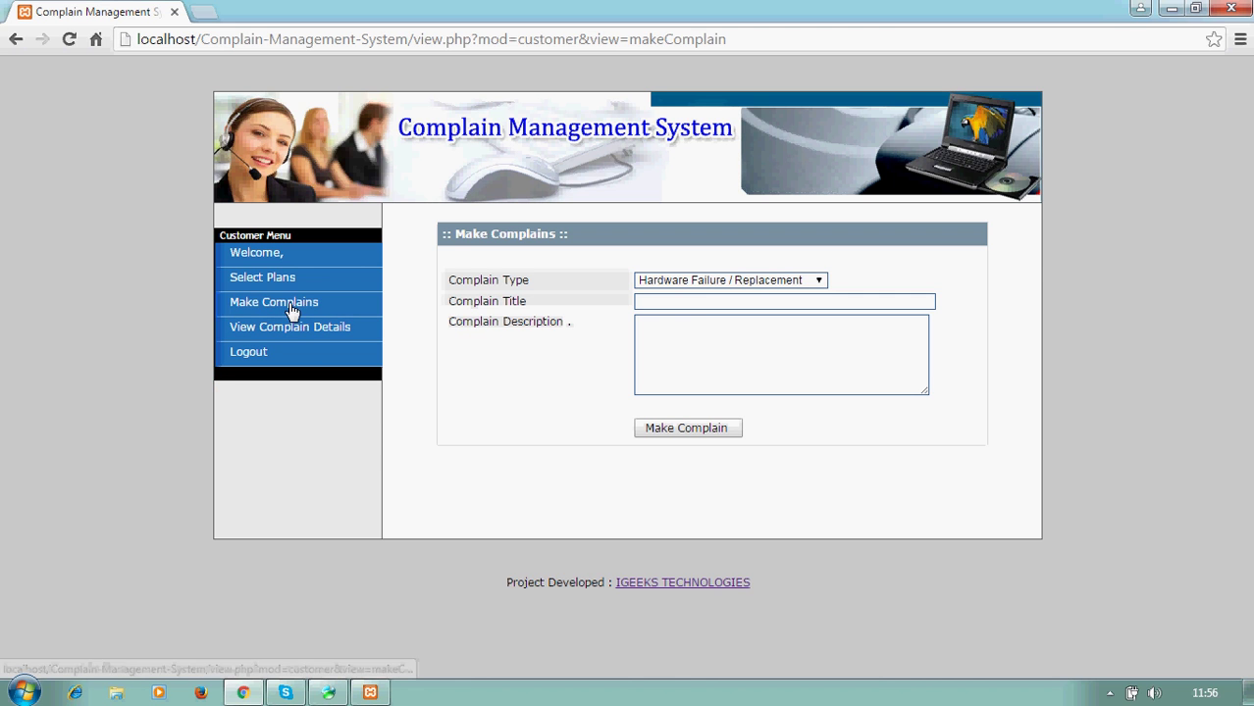
- File a Software Installation / Upgradation complaint titled 'Software installation' and confirm it's listed as Open
click(710, 280)
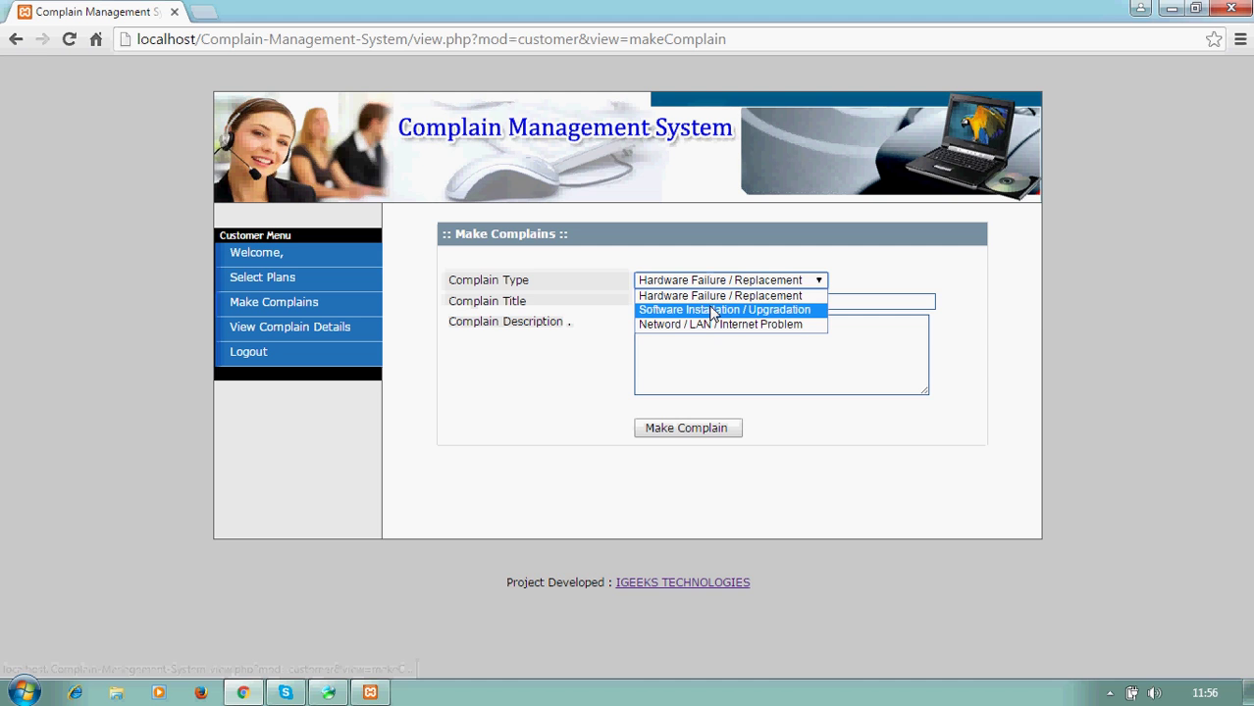
click(706, 296)
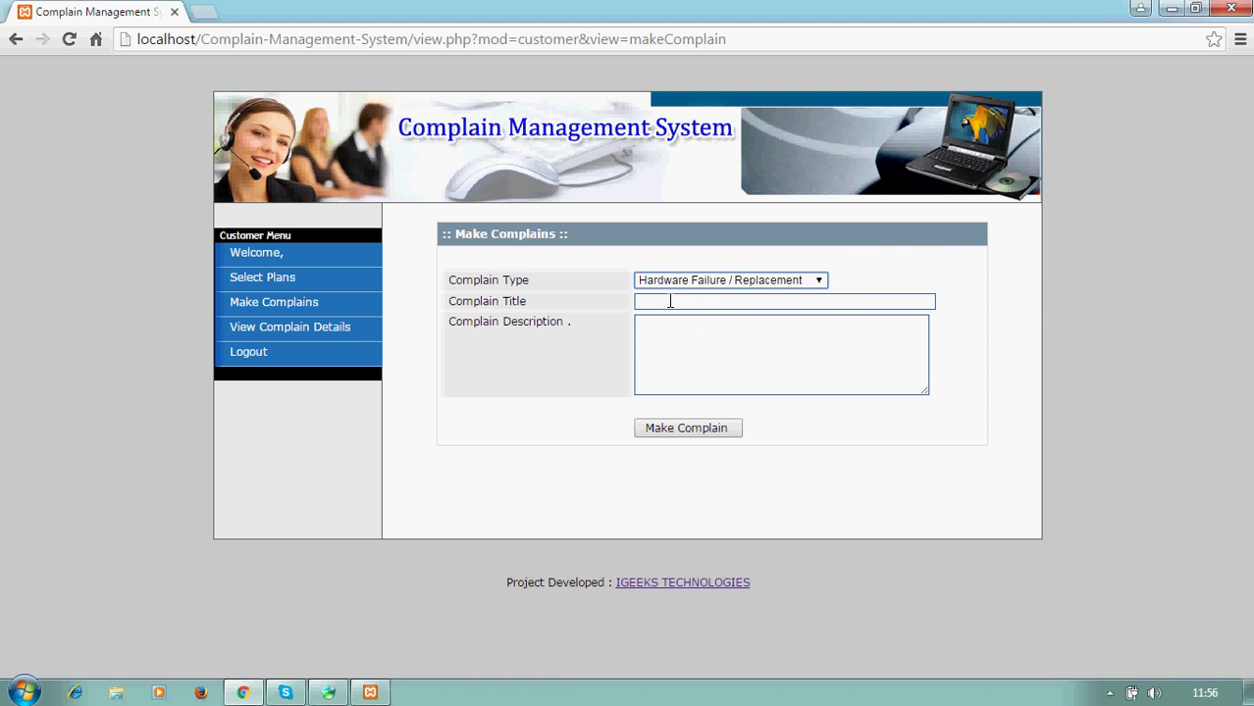
click(670, 301)
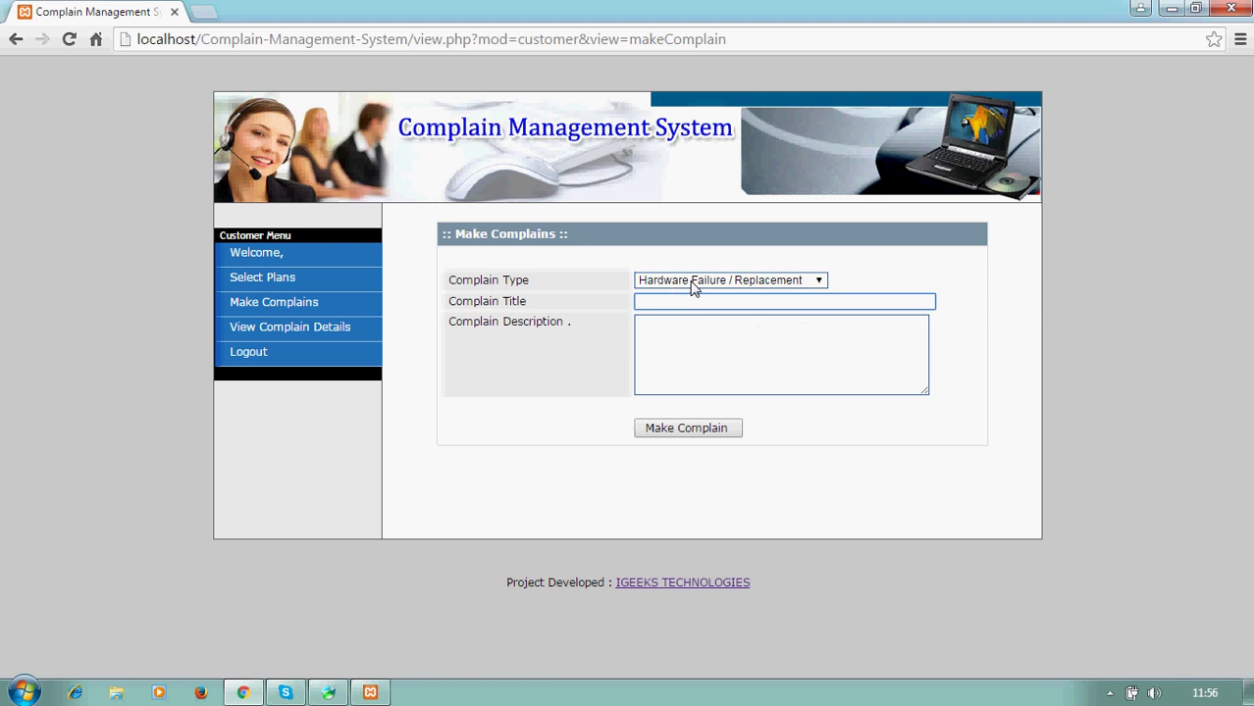
click(692, 281)
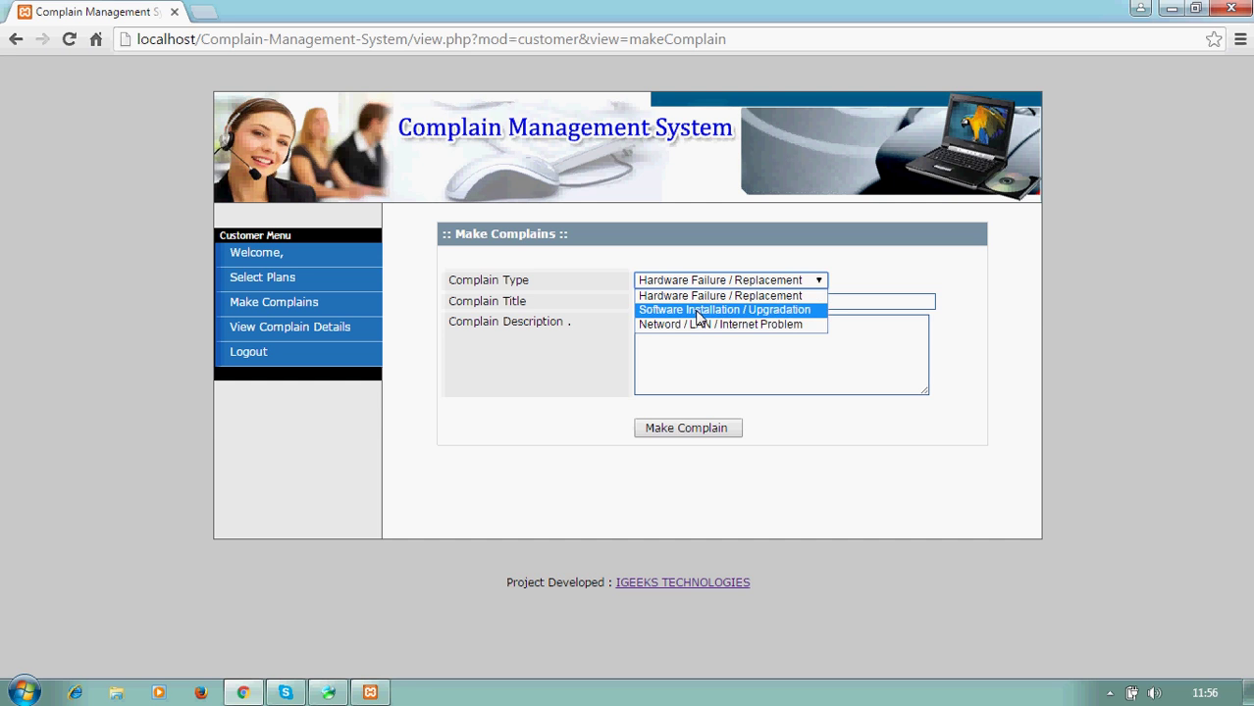
click(700, 310)
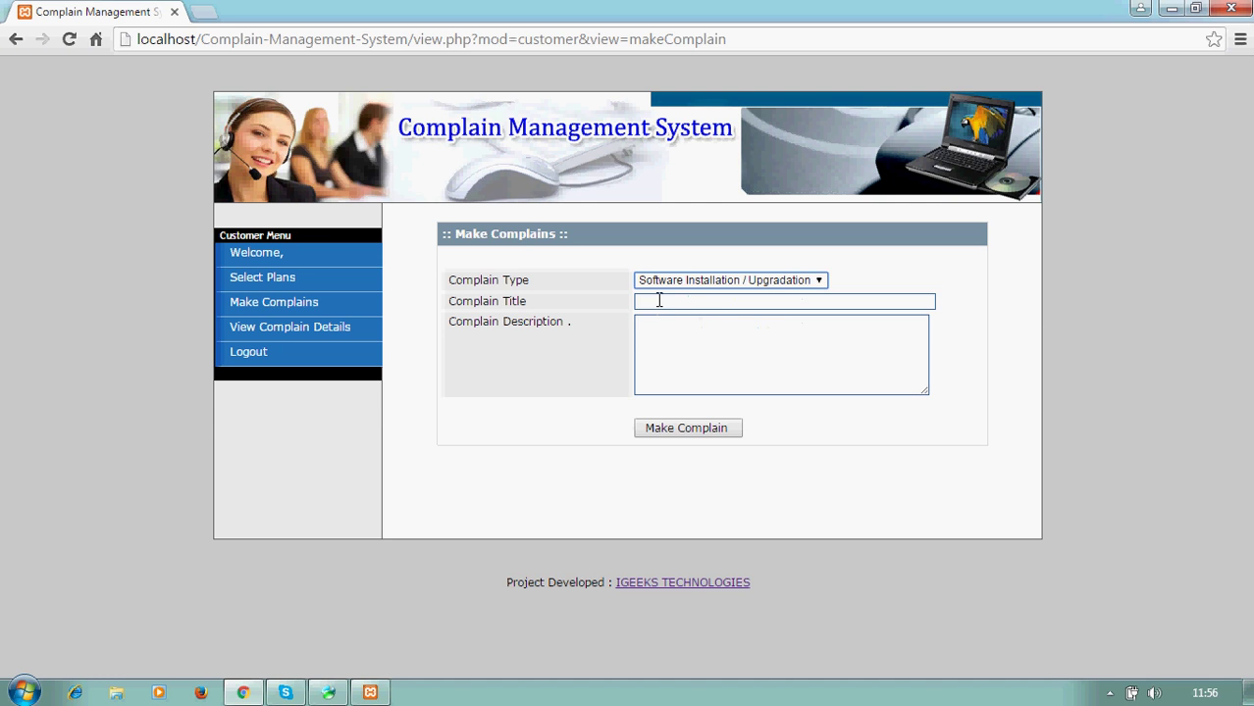
click(660, 301)
text(Soft)
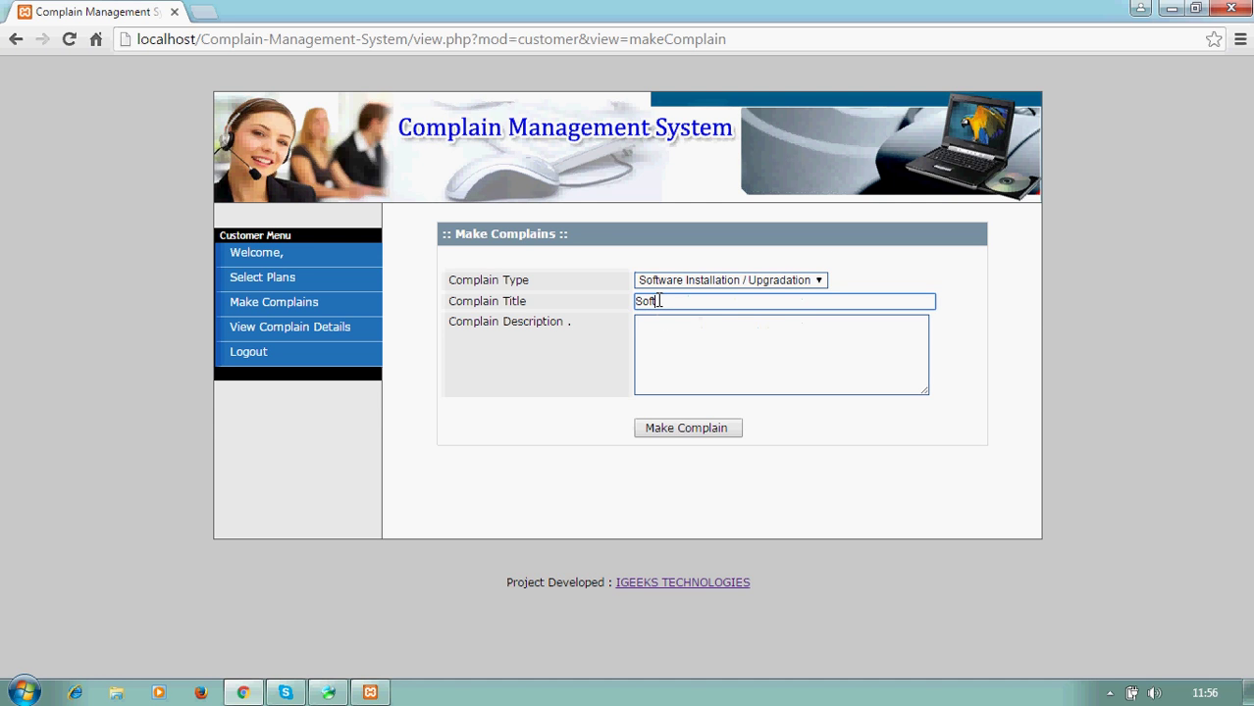
text(ware installation)
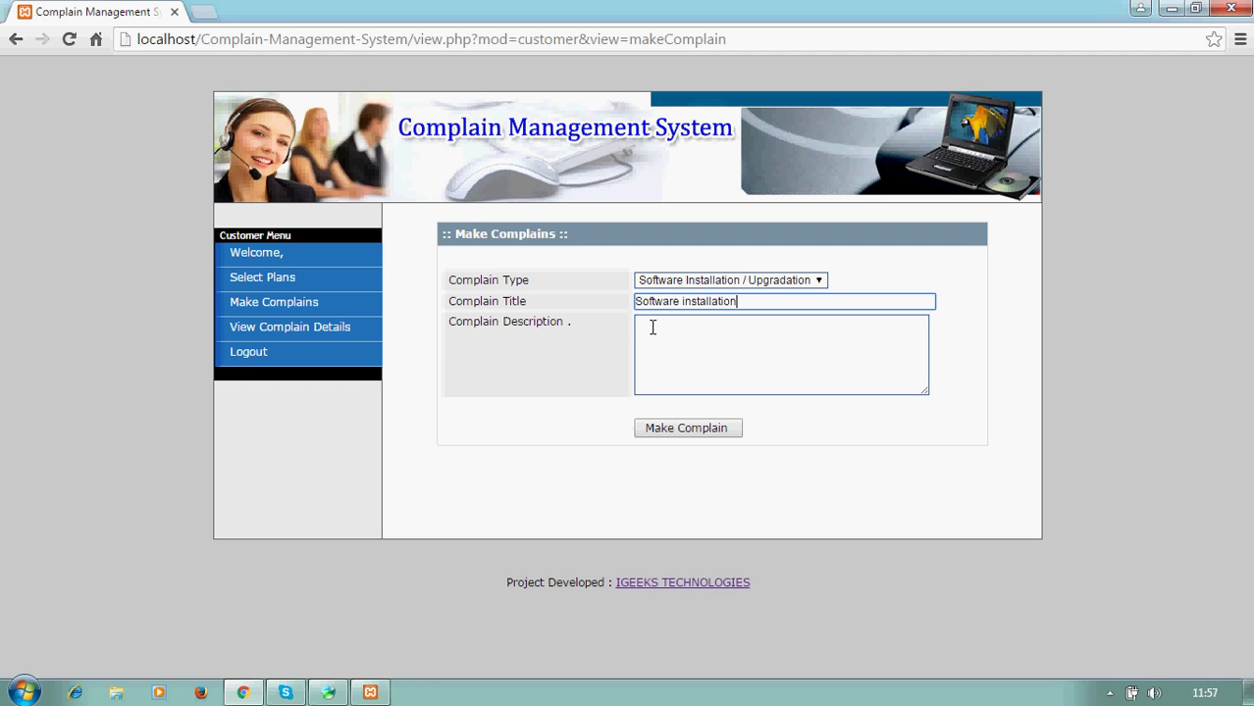
click(652, 326)
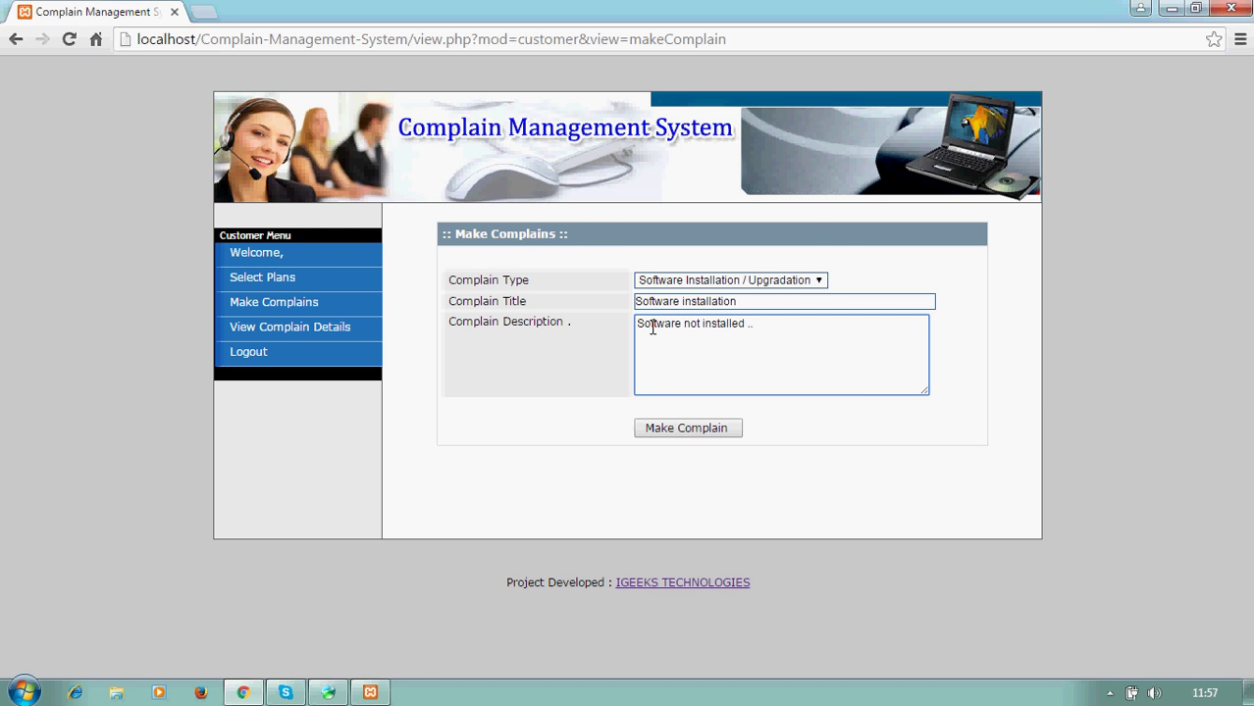
click(675, 429)
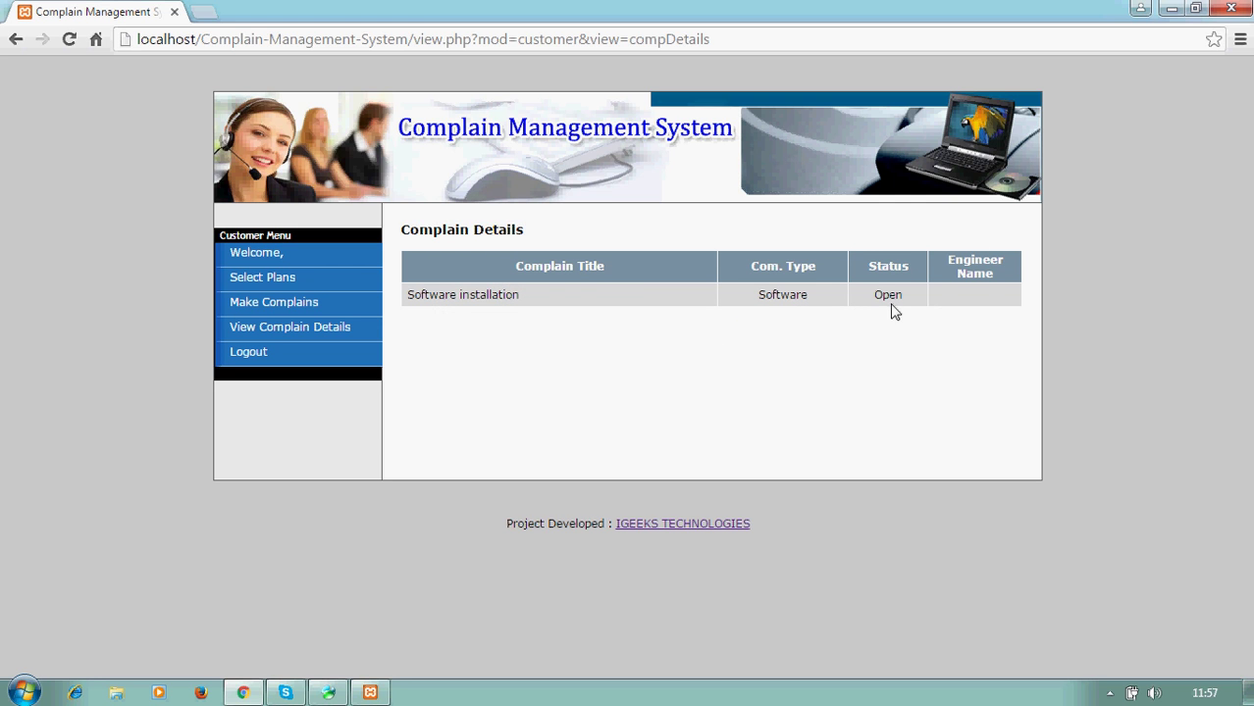
click(318, 344)
- Log out of the customer account and log back in with the admin credentials as Administrator
click(250, 358)
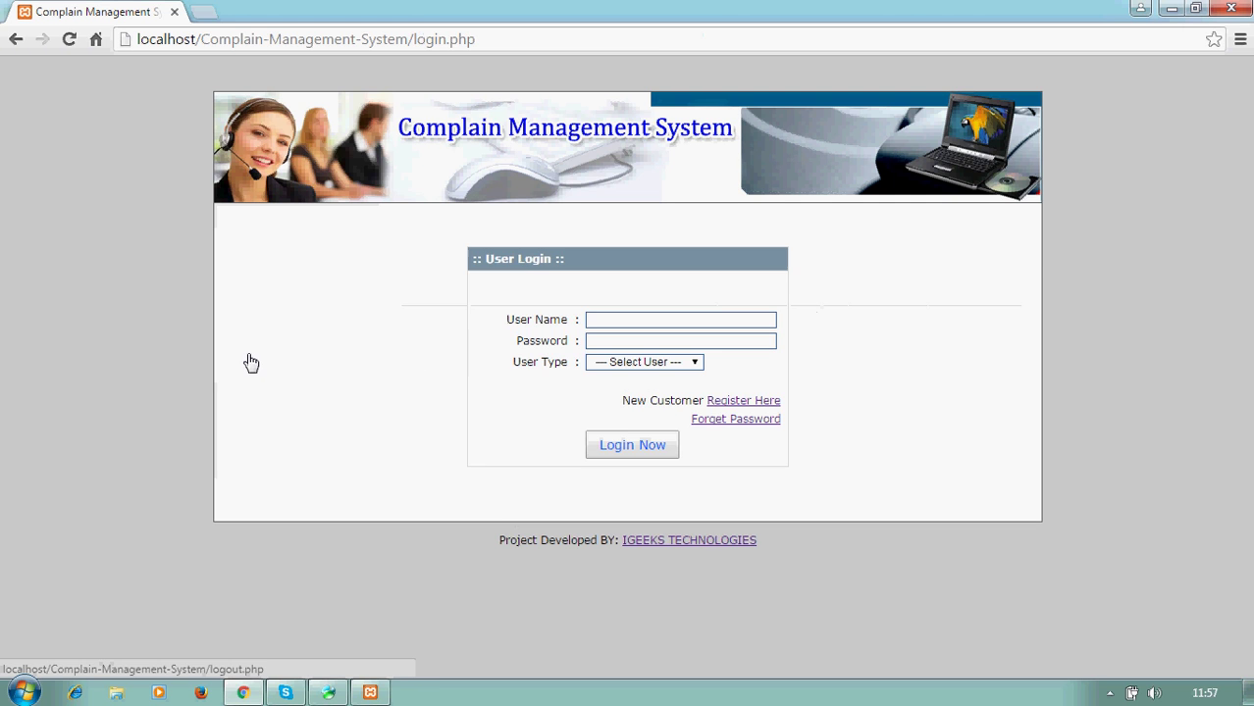
click(622, 322)
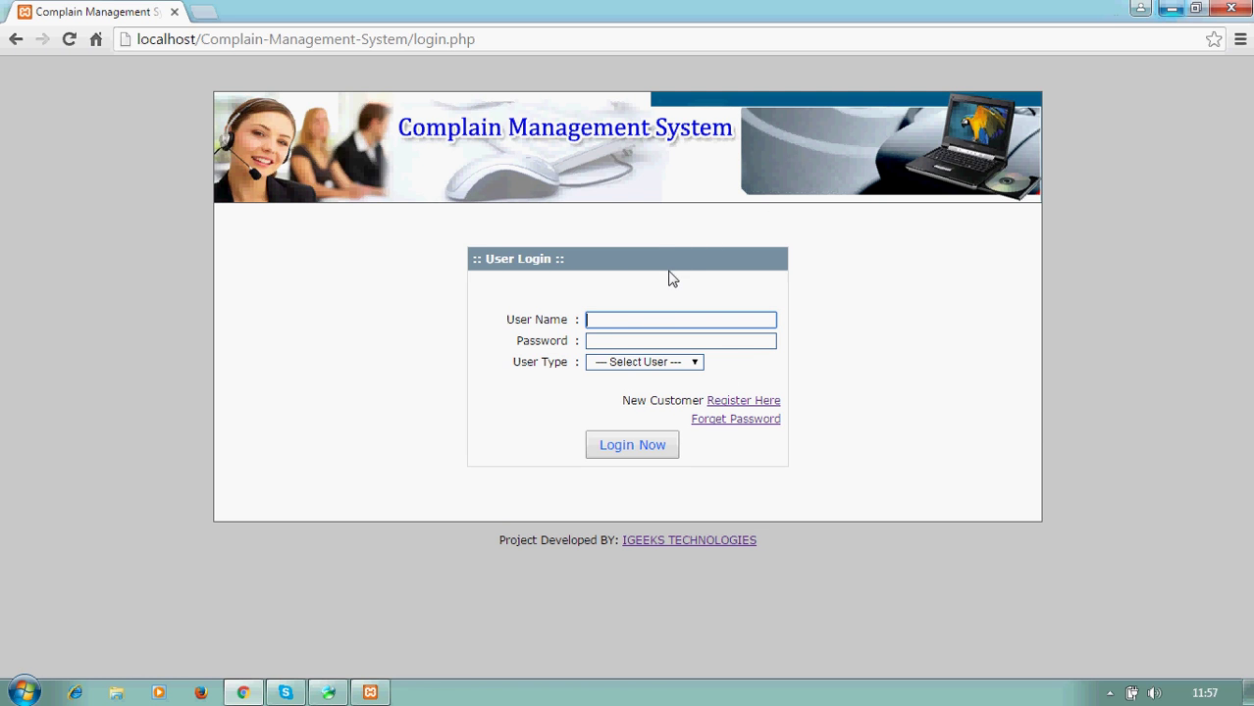
text(admin)
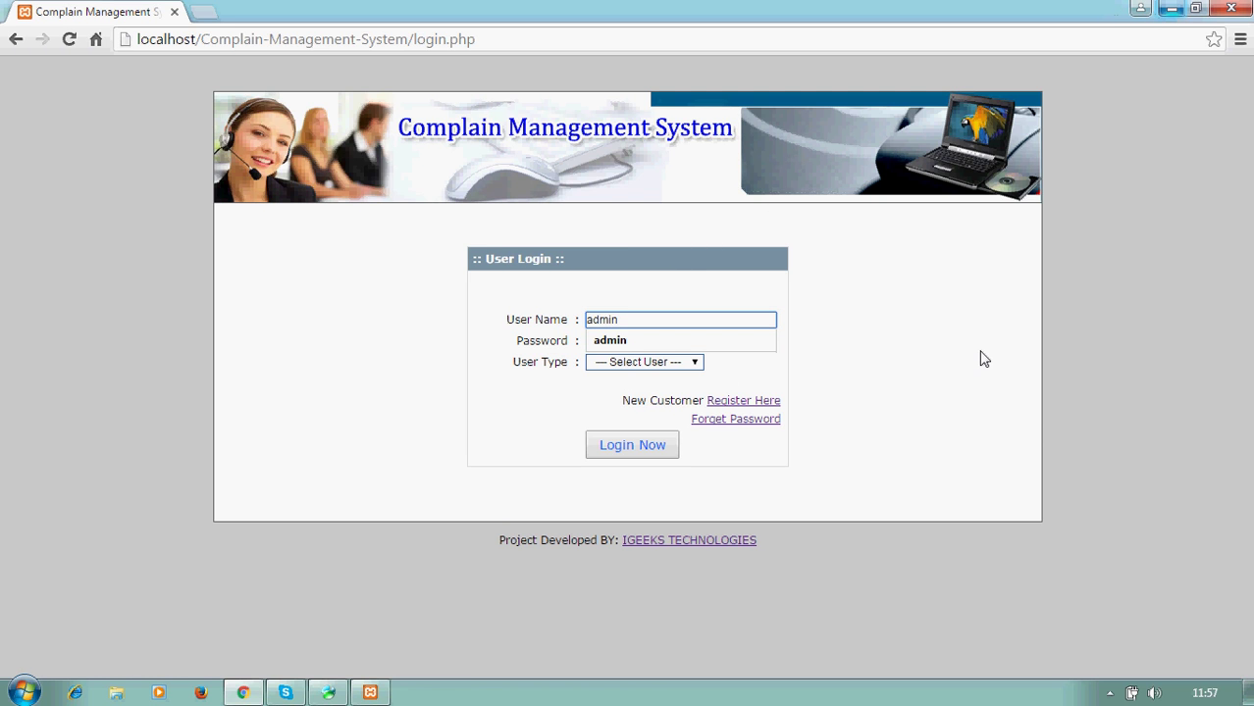
click(979, 359)
click(635, 341)
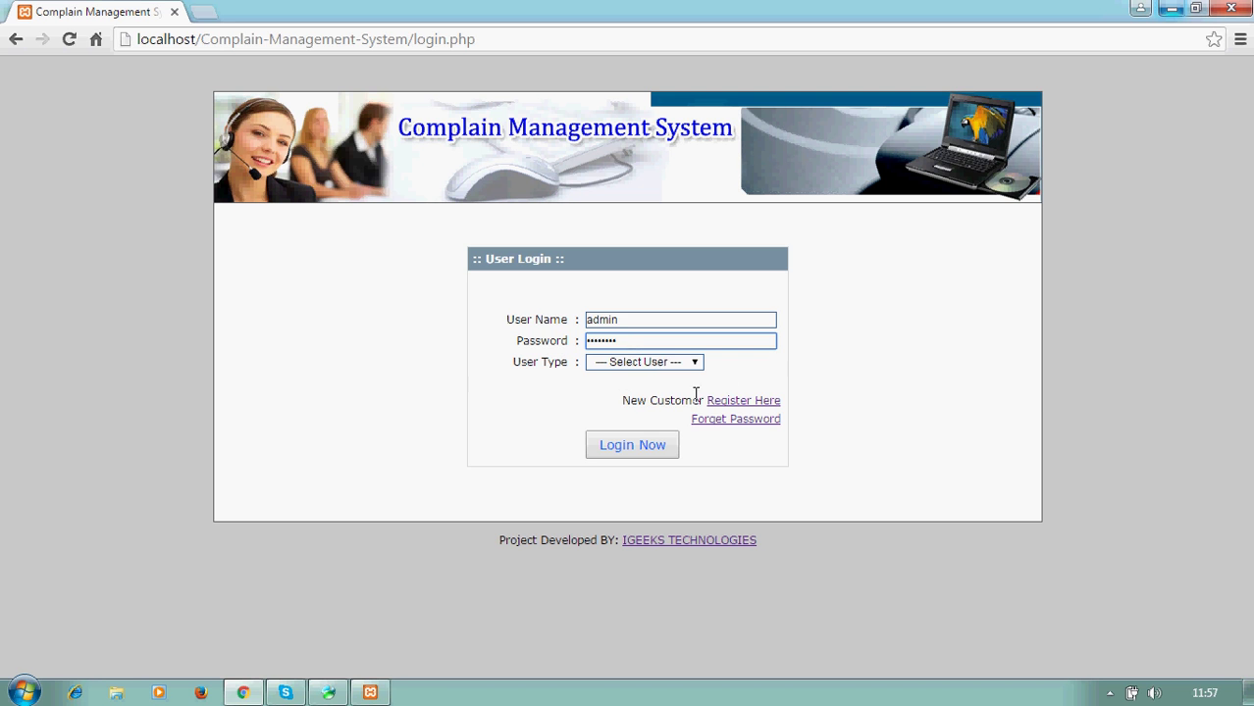
click(656, 363)
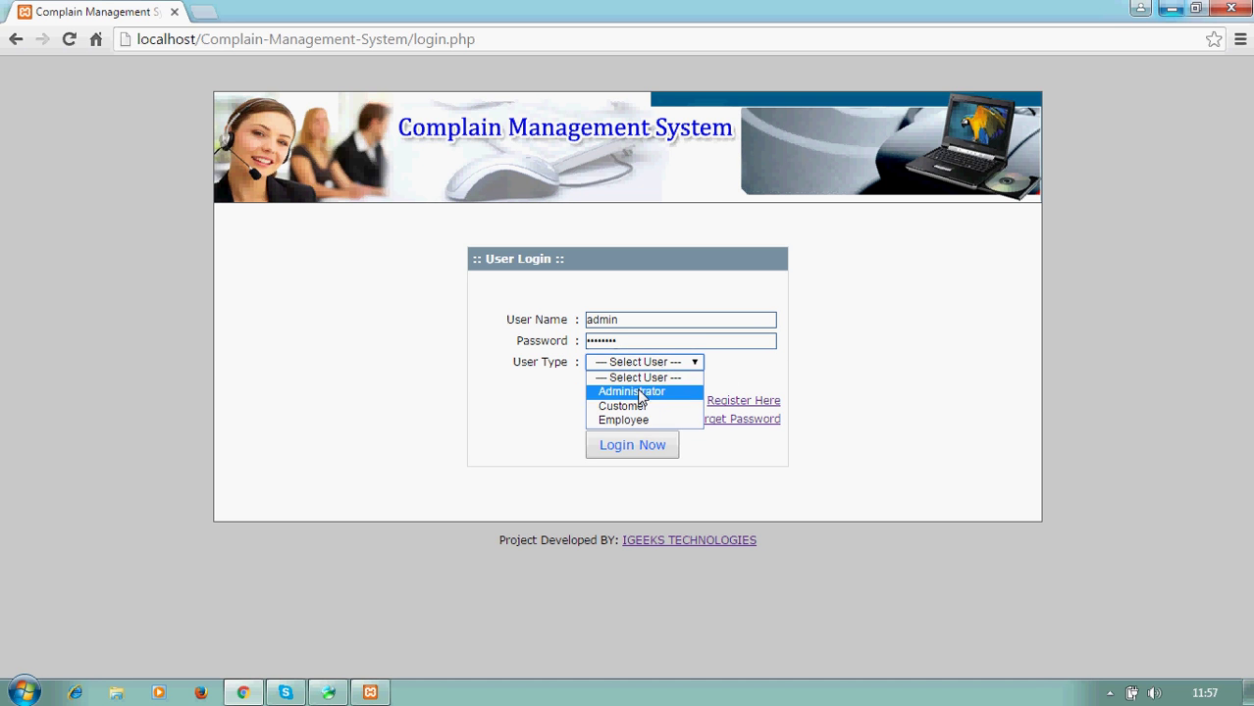
click(643, 390)
click(618, 447)
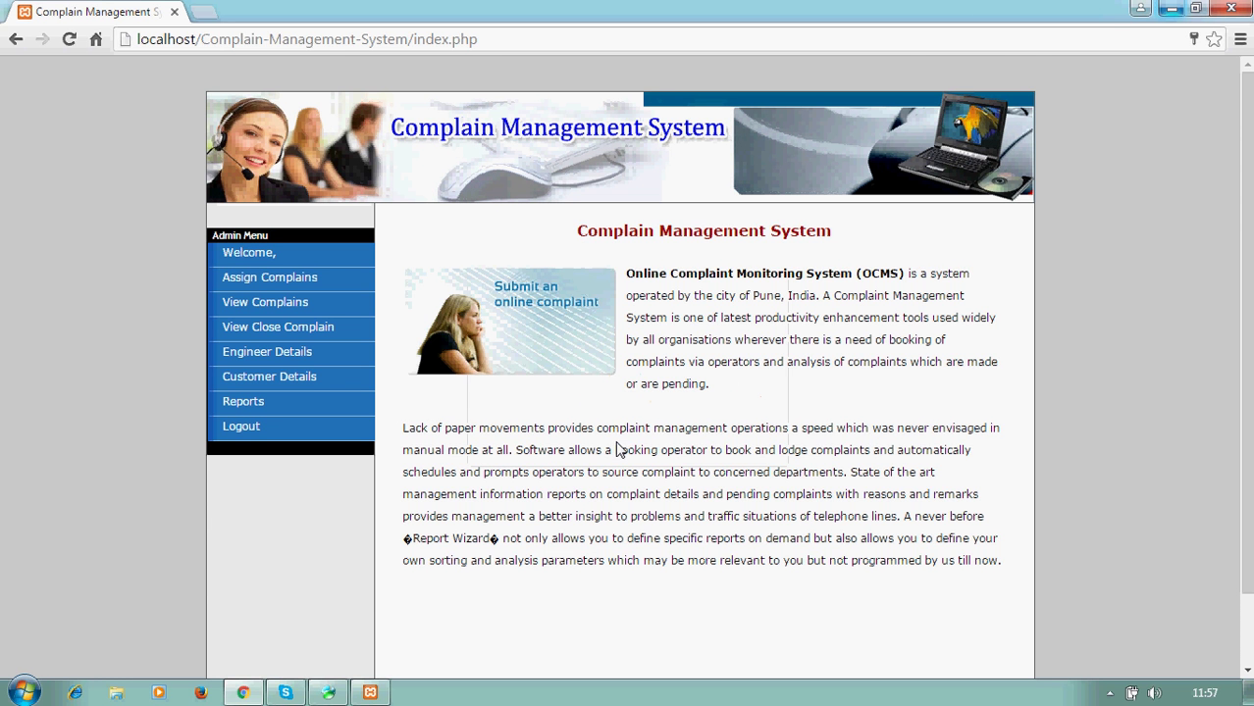
scroll(1174, 239, down, 2)
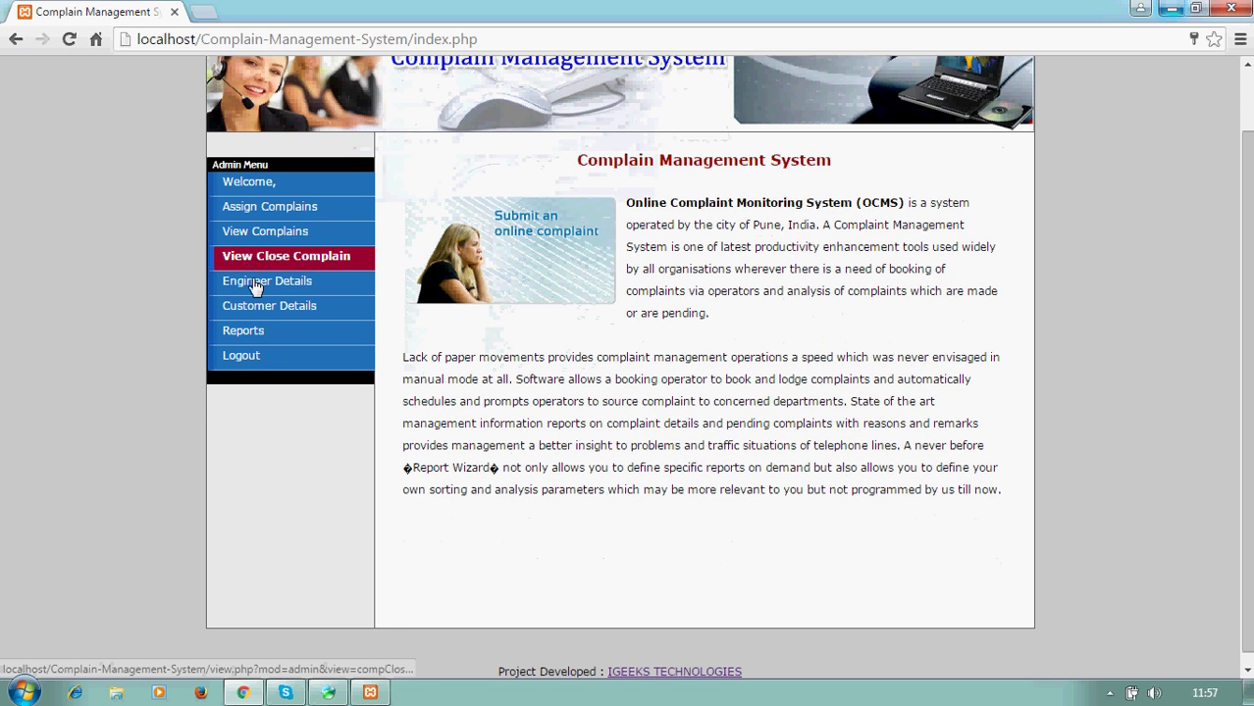
- Assign the Software installation complaint to the first listed engineer and verify it shows Assigned
click(245, 209)
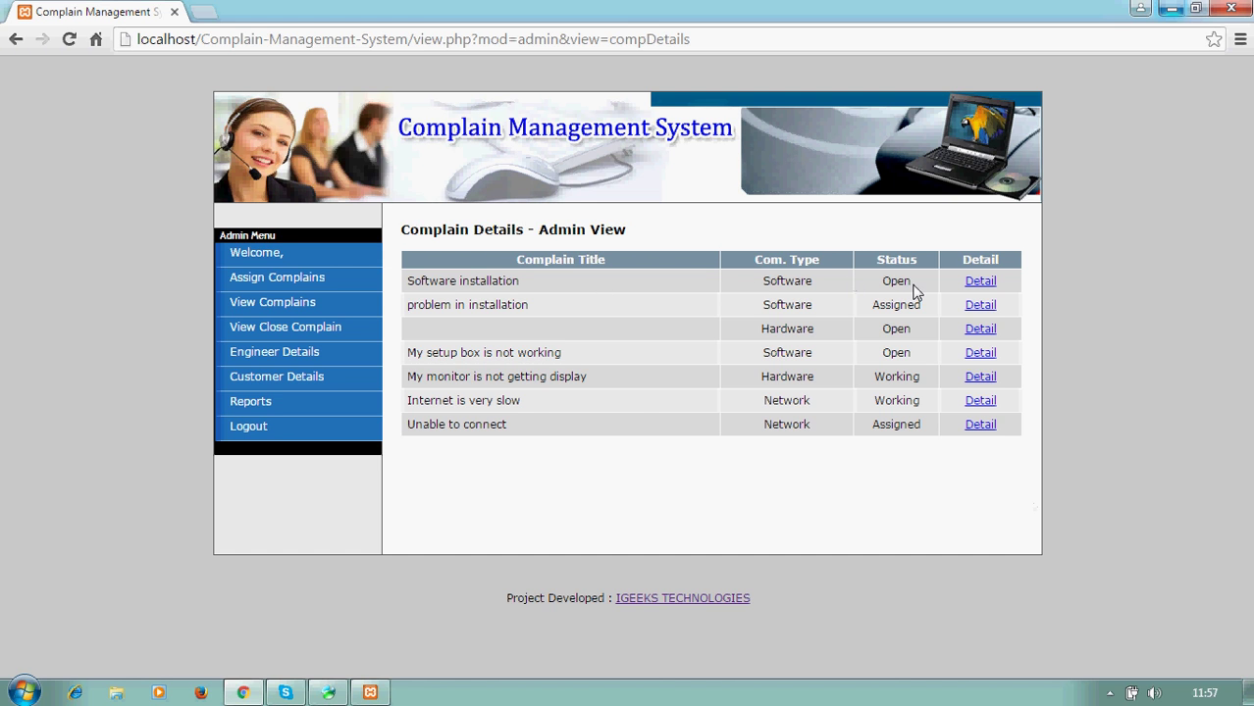
click(989, 282)
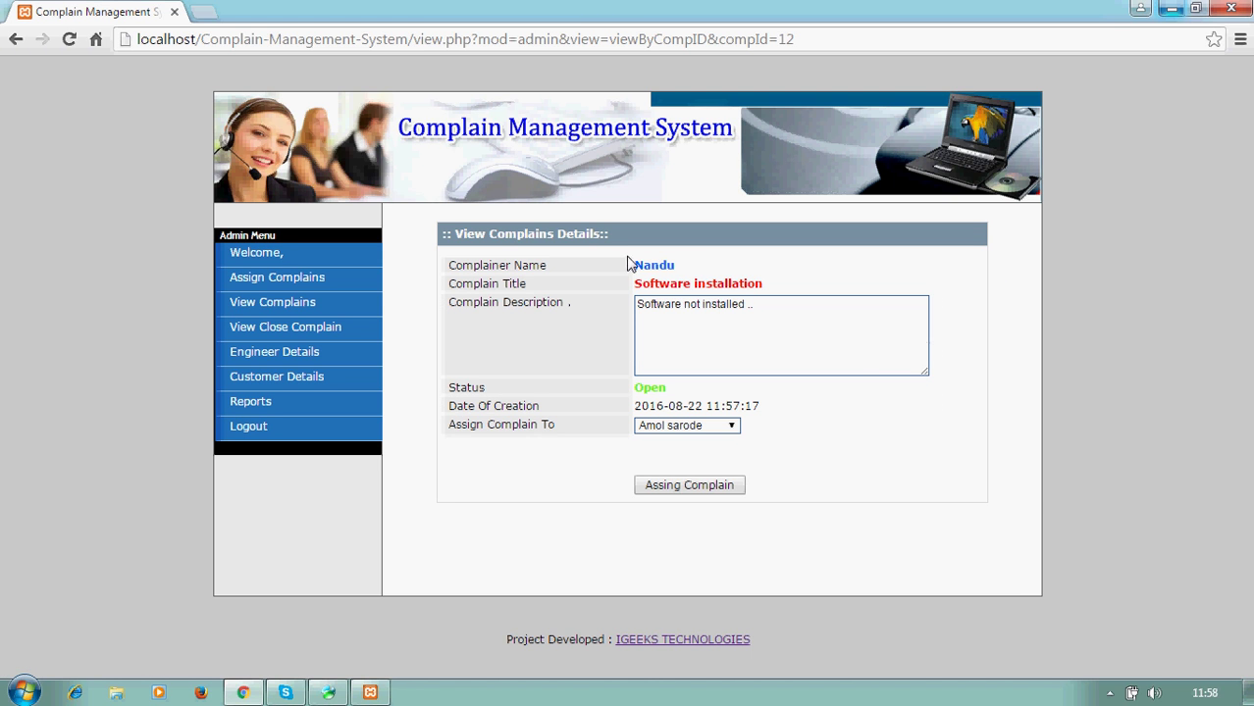
drag(628, 265, 697, 267)
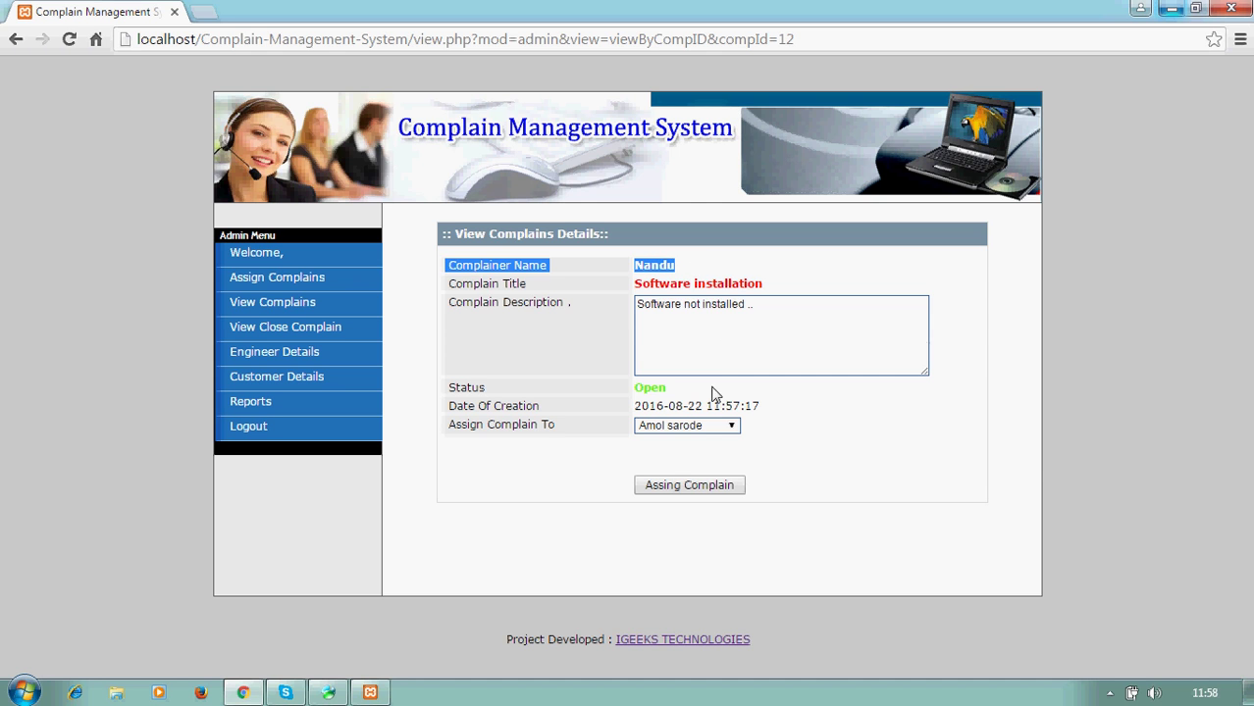
click(851, 442)
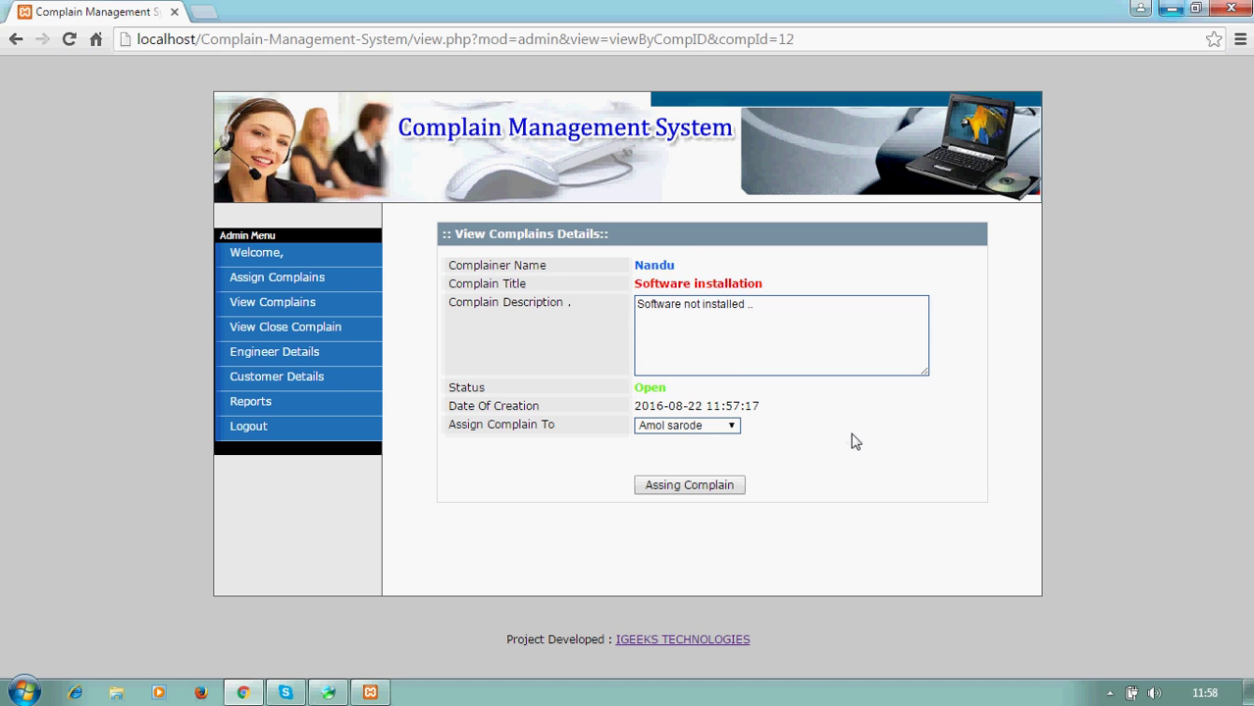
click(667, 428)
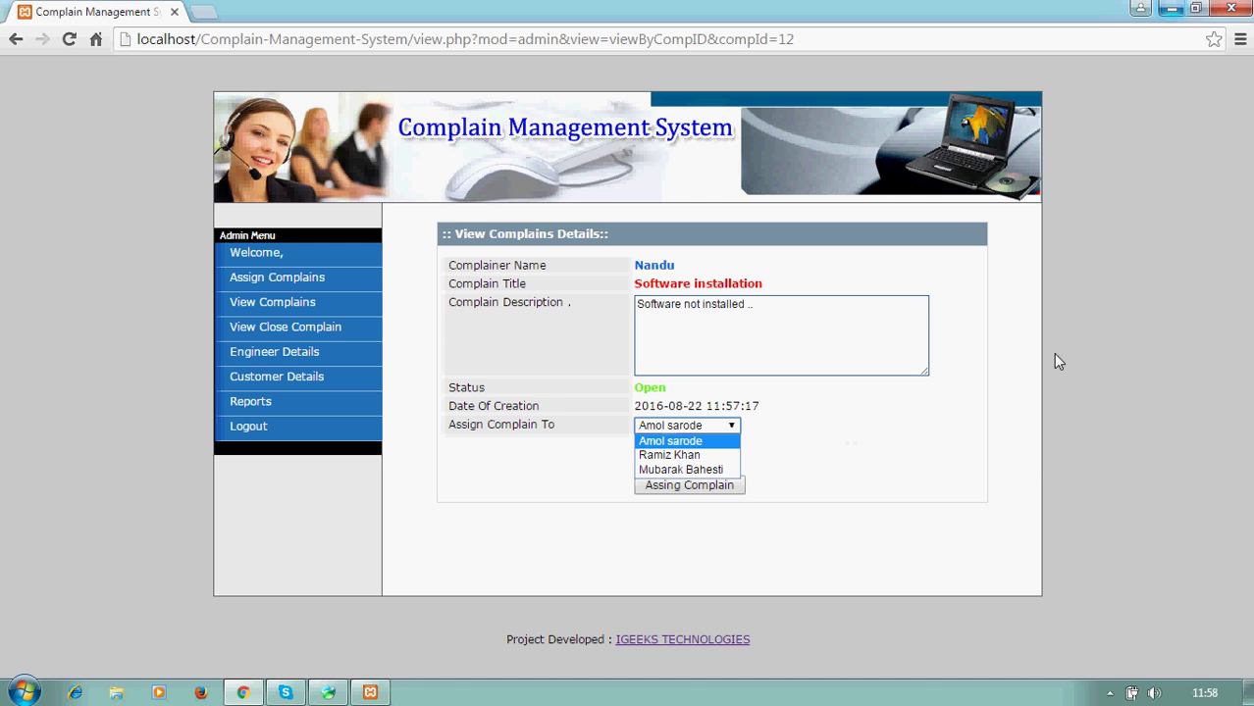
click(663, 442)
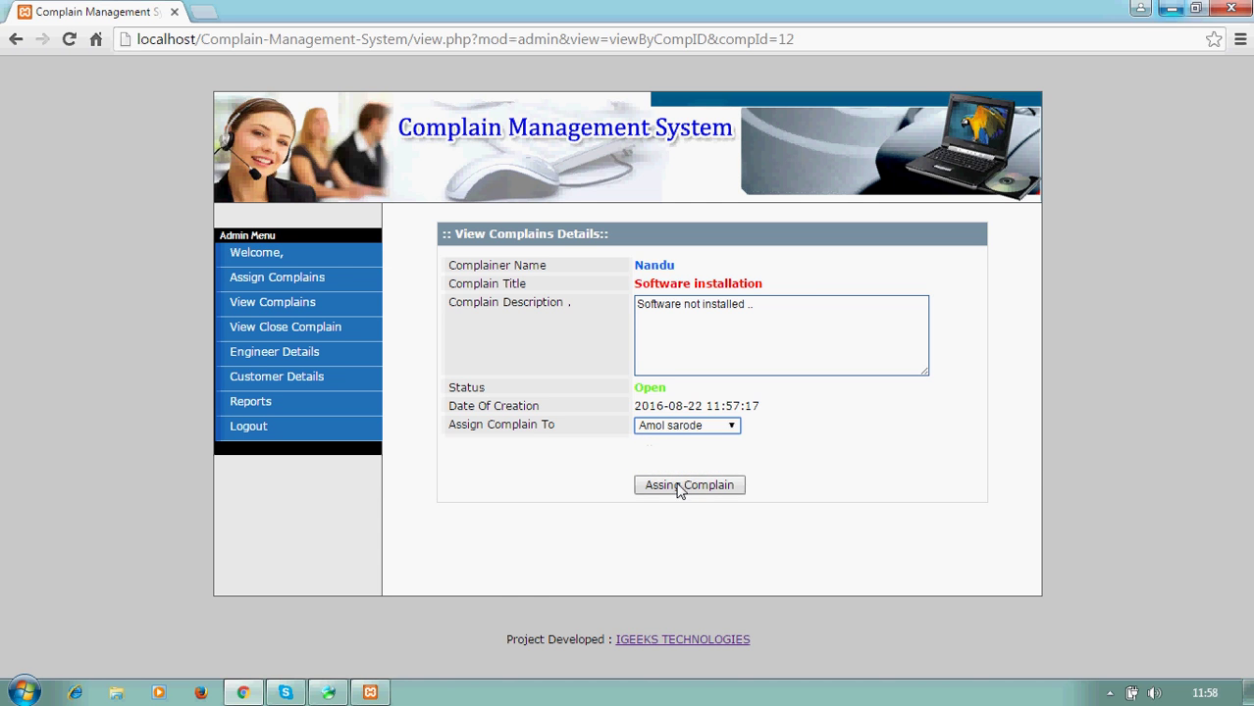
click(673, 486)
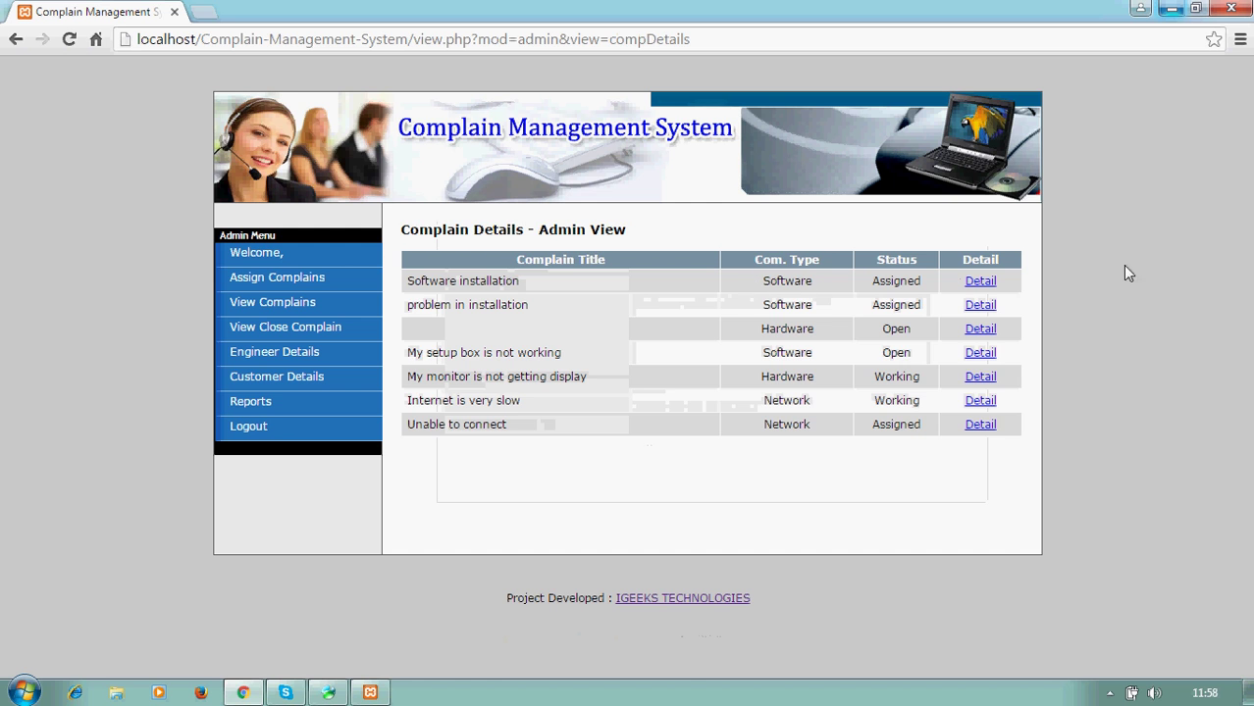
click(980, 282)
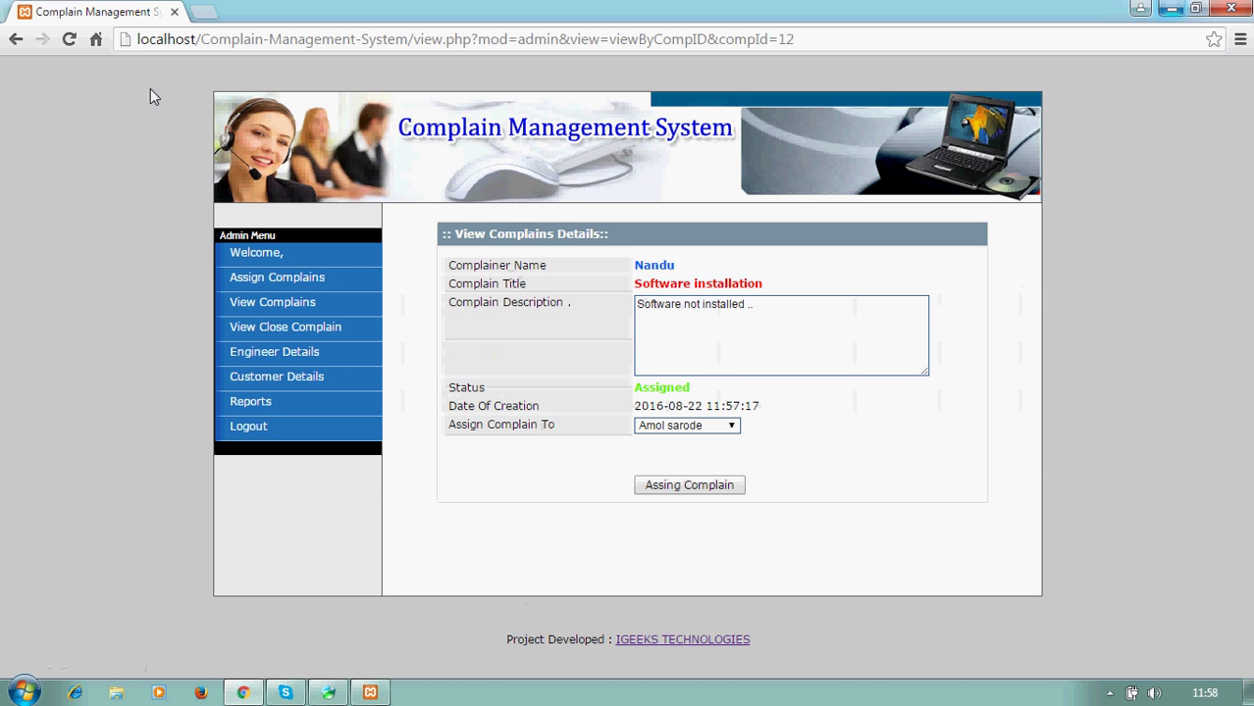
click(12, 40)
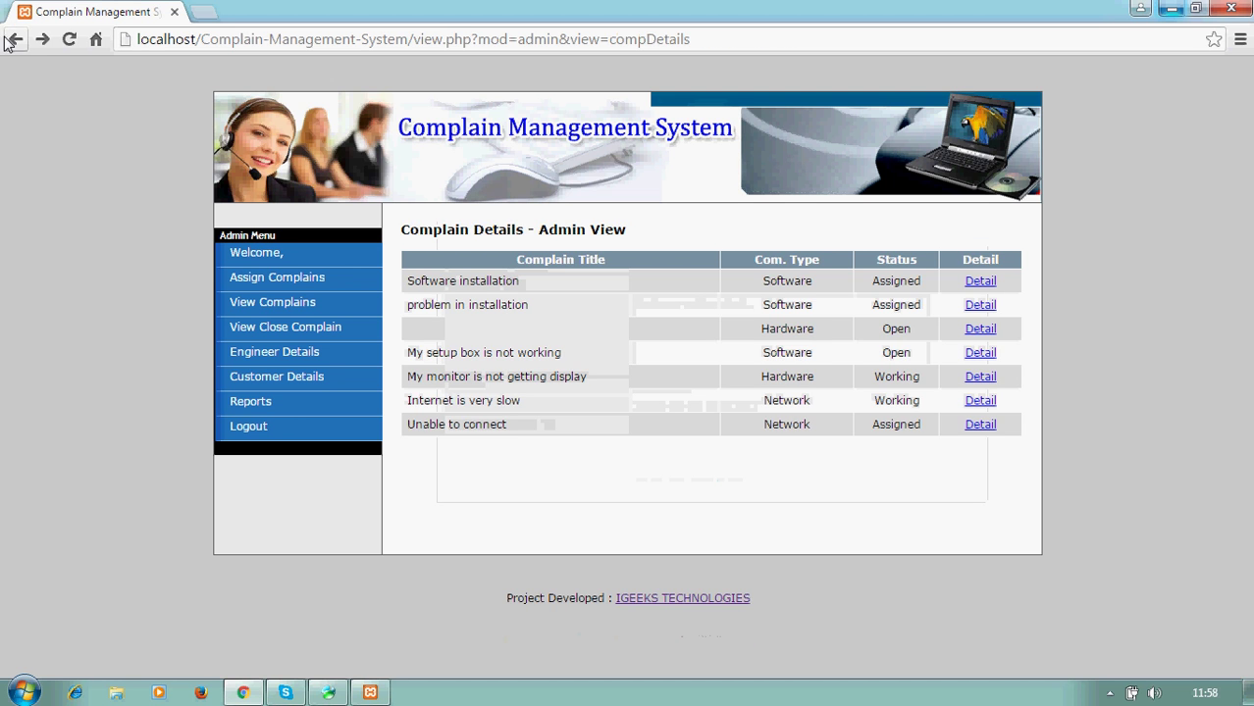
- Review the assigned complaints list, then the closed complaints table
click(286, 308)
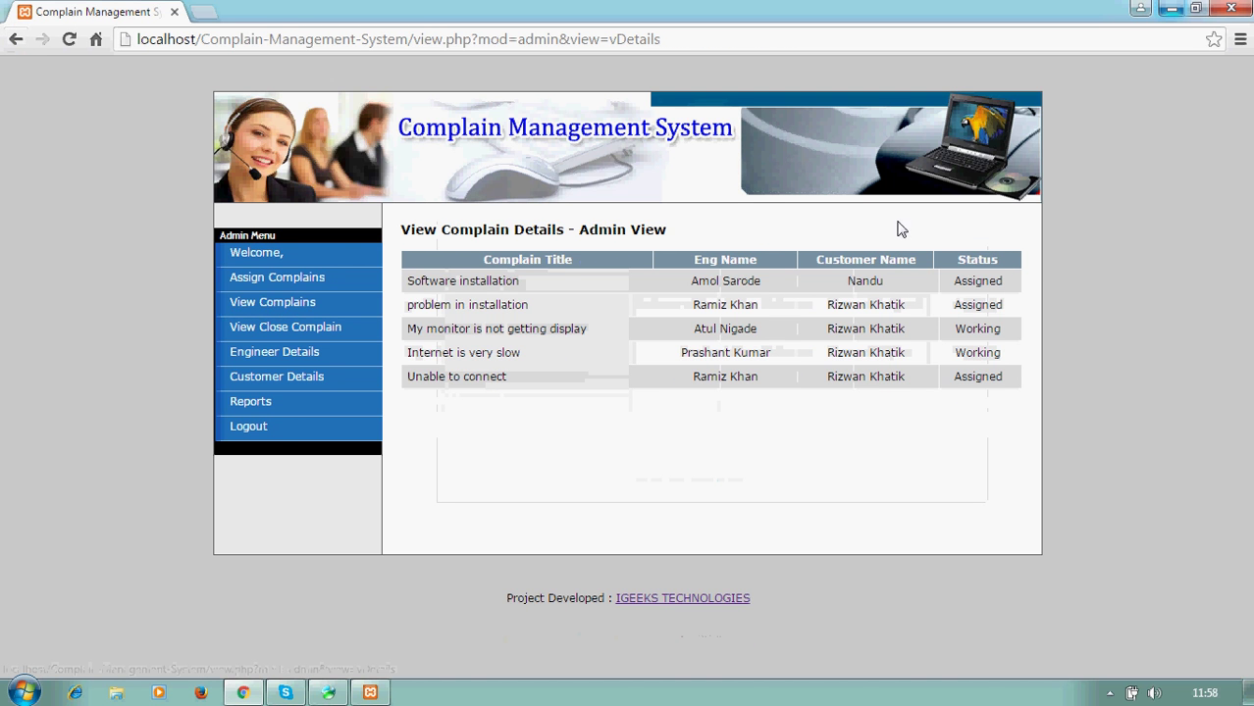
drag(846, 283, 990, 285)
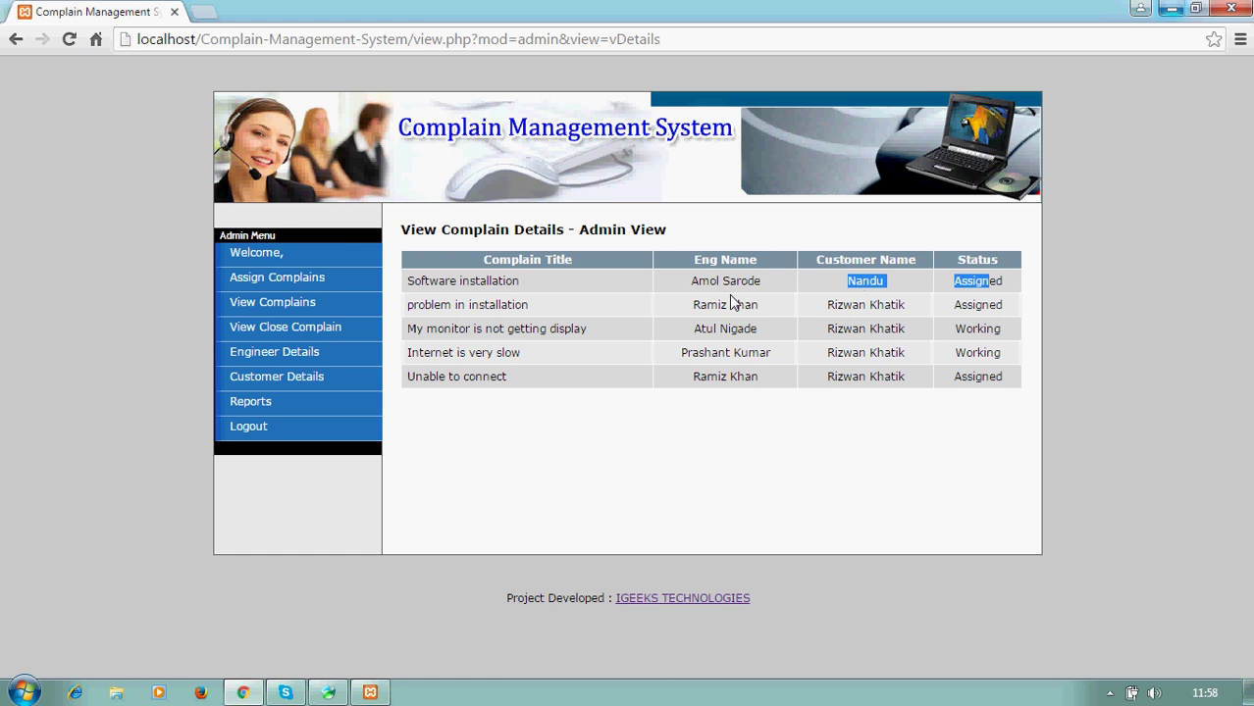
click(273, 331)
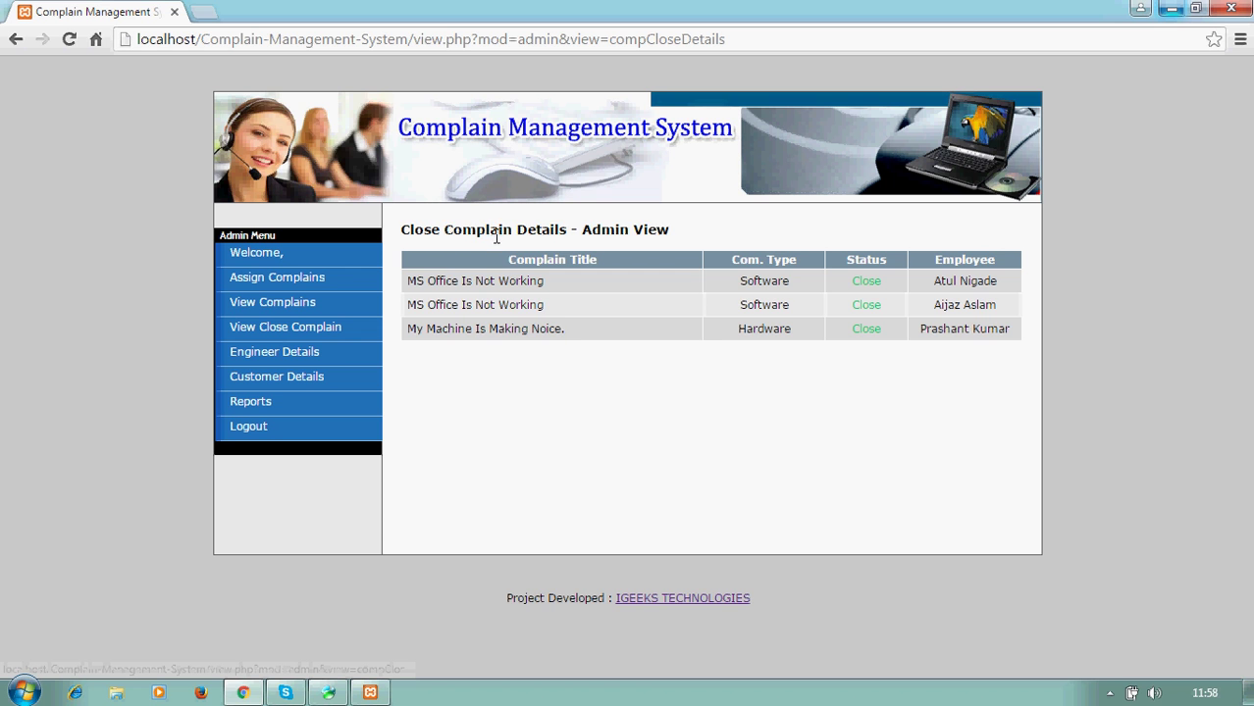
drag(442, 230, 919, 392)
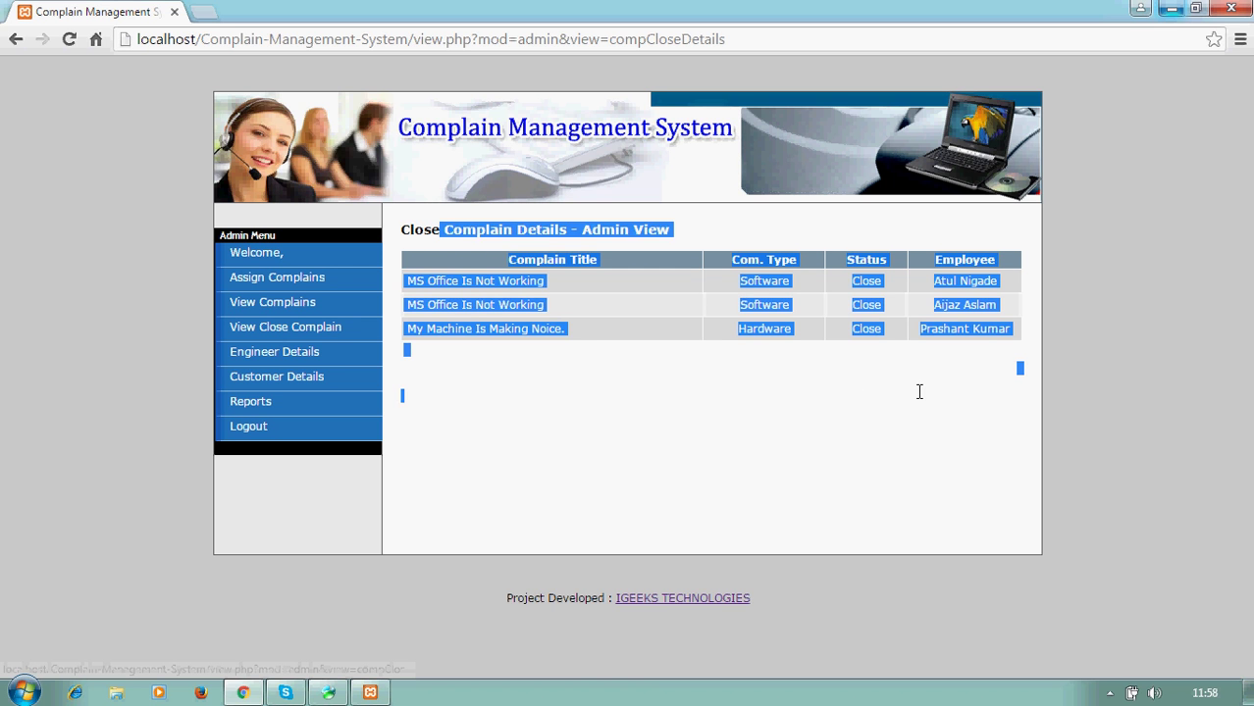
click(919, 393)
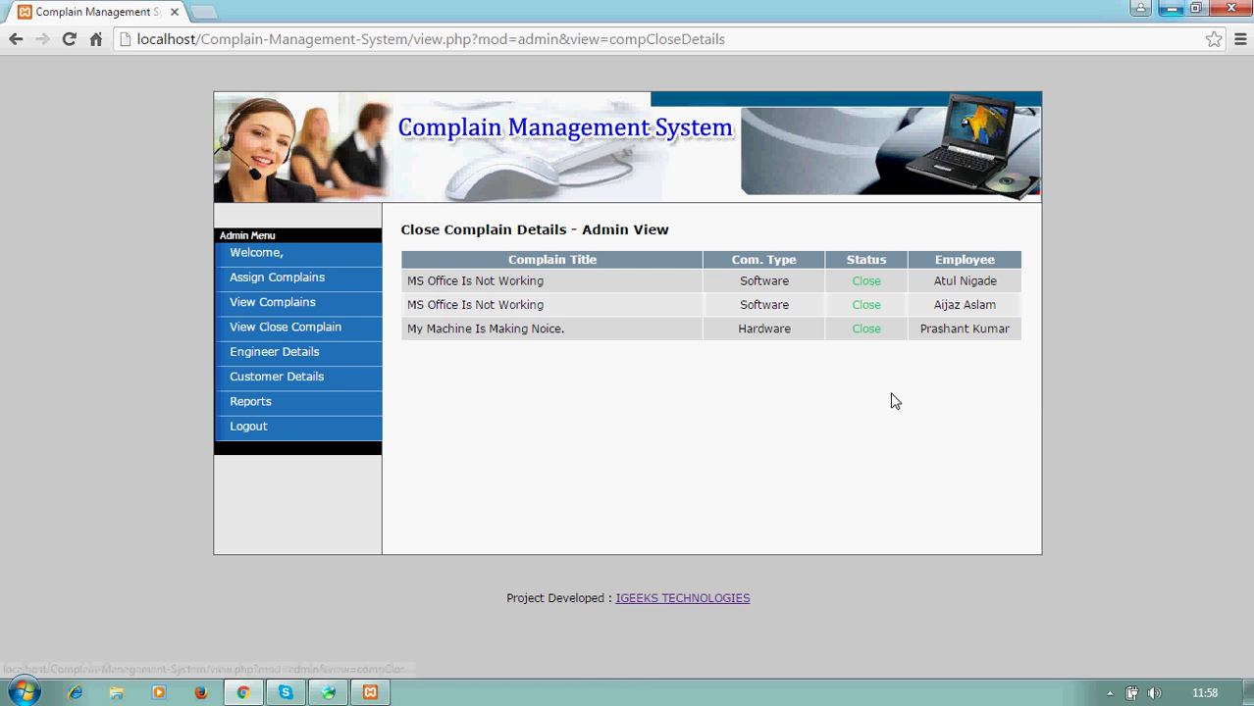
- Review the Engineer Details list, then the Customer Details list of five customers
click(295, 369)
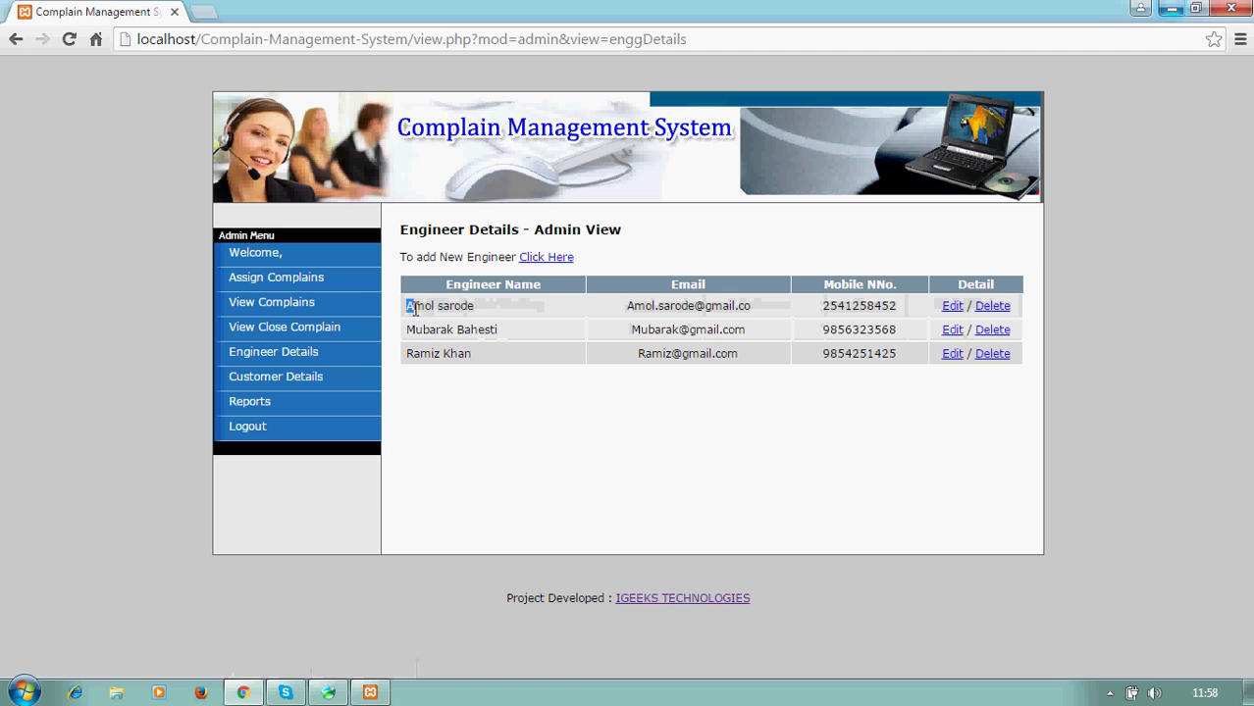
drag(414, 309, 1040, 326)
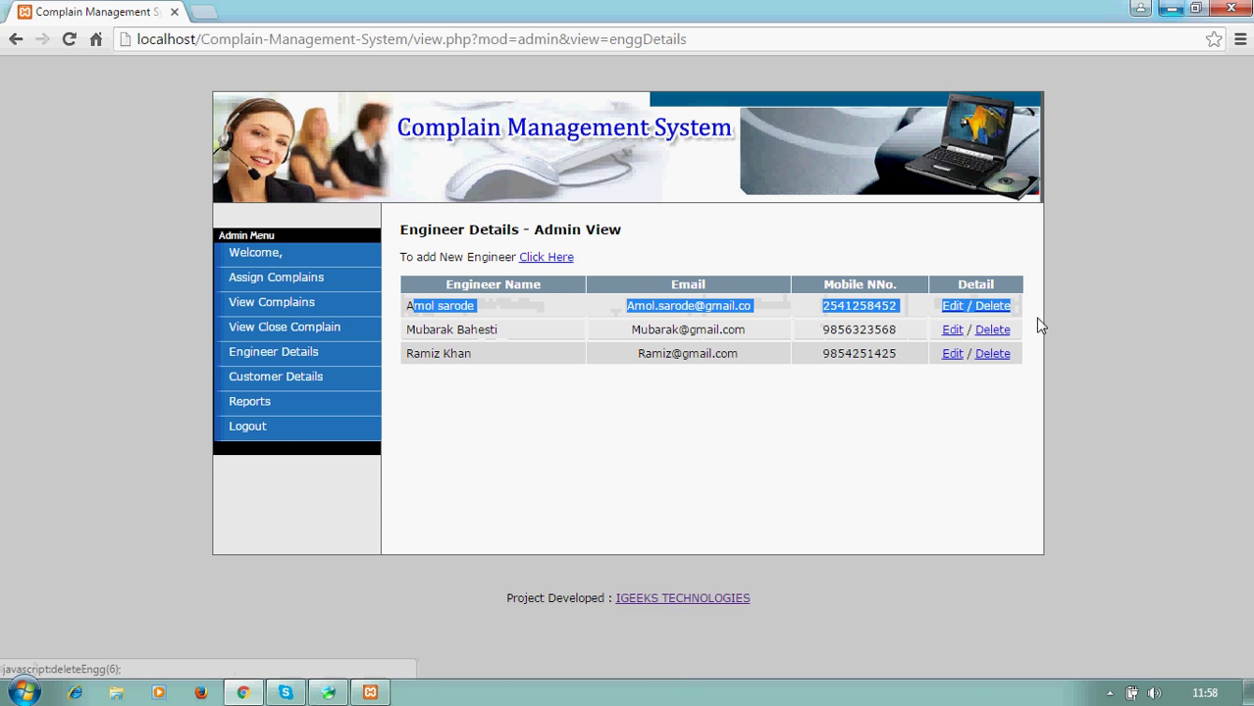
click(261, 382)
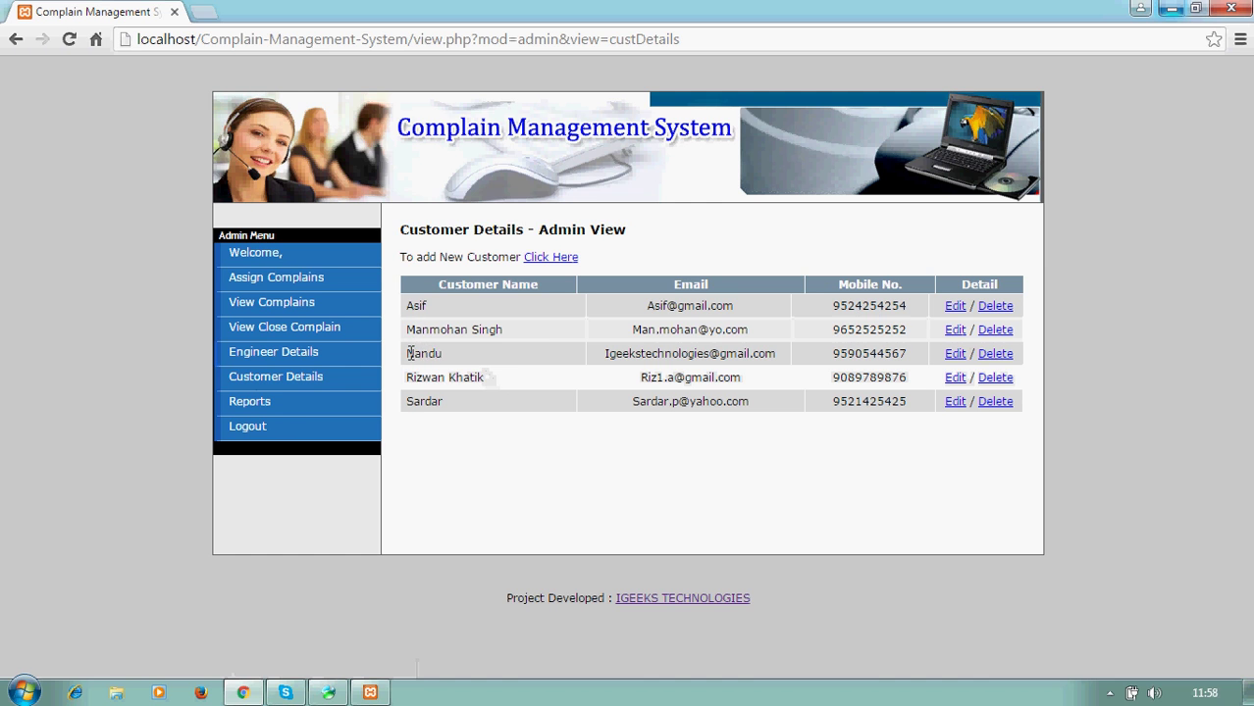
drag(410, 353, 1036, 356)
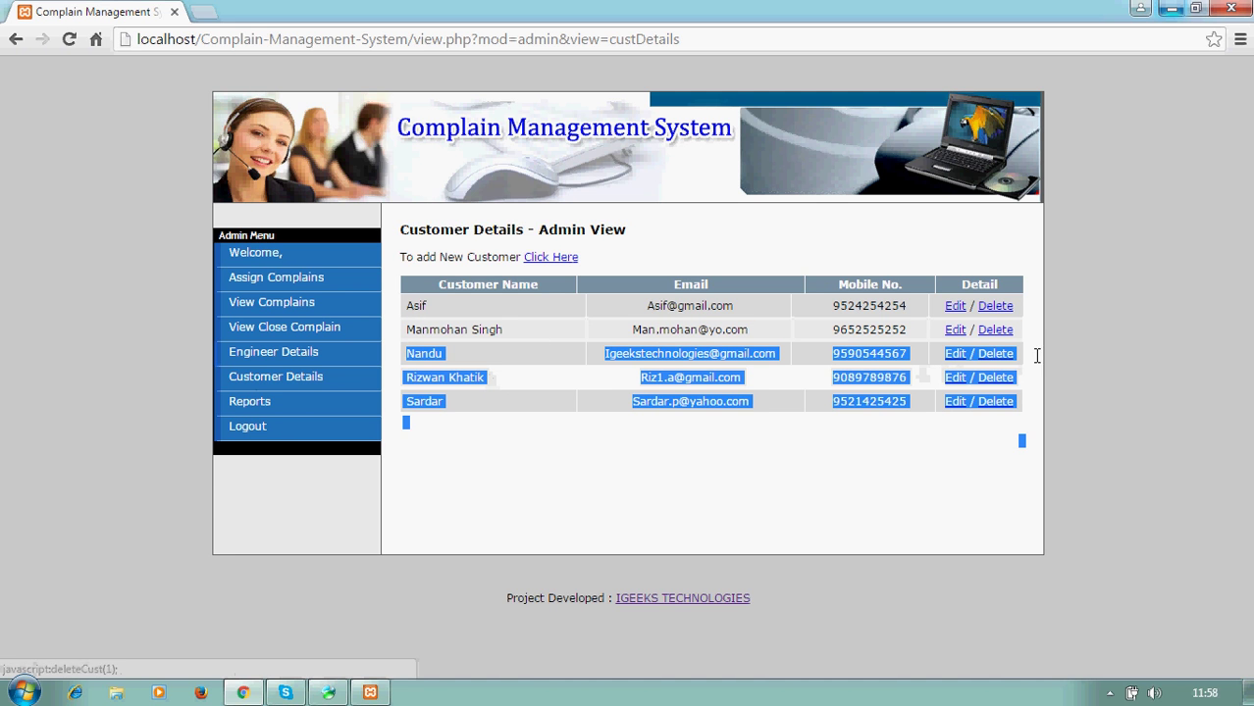
click(888, 546)
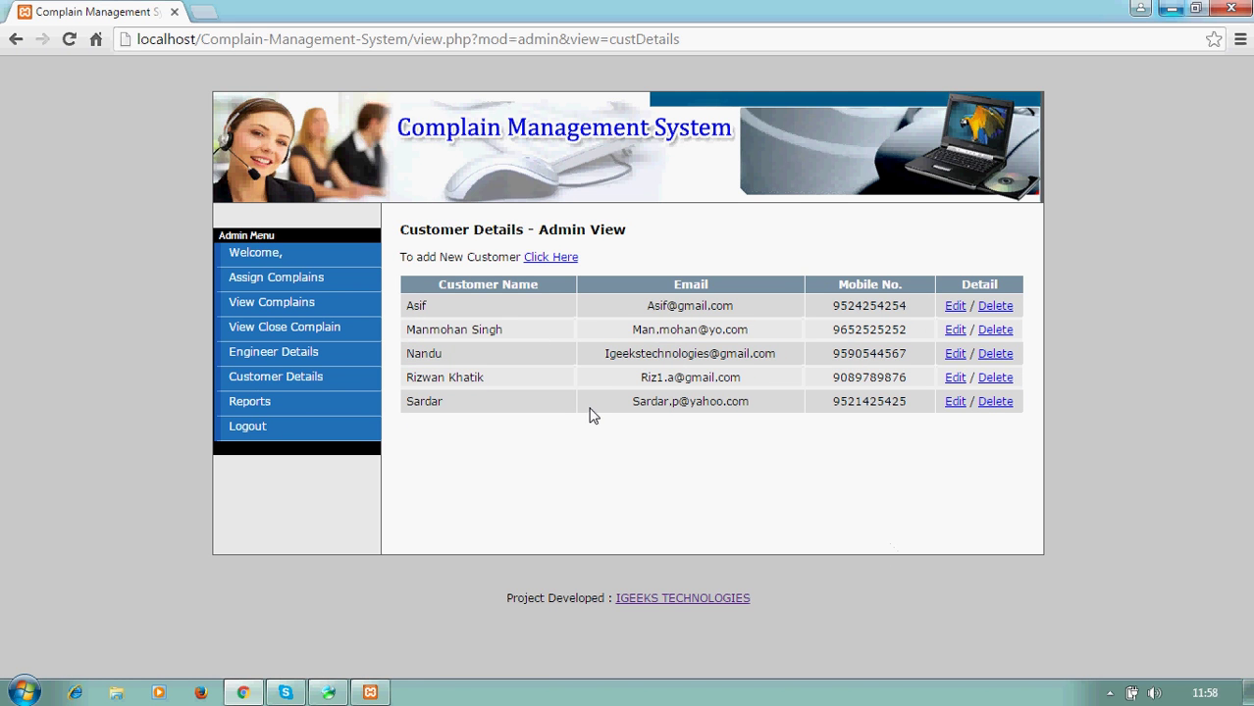
- View the Open, Close, Working and Assigned complaint reports from the Reports page
click(276, 405)
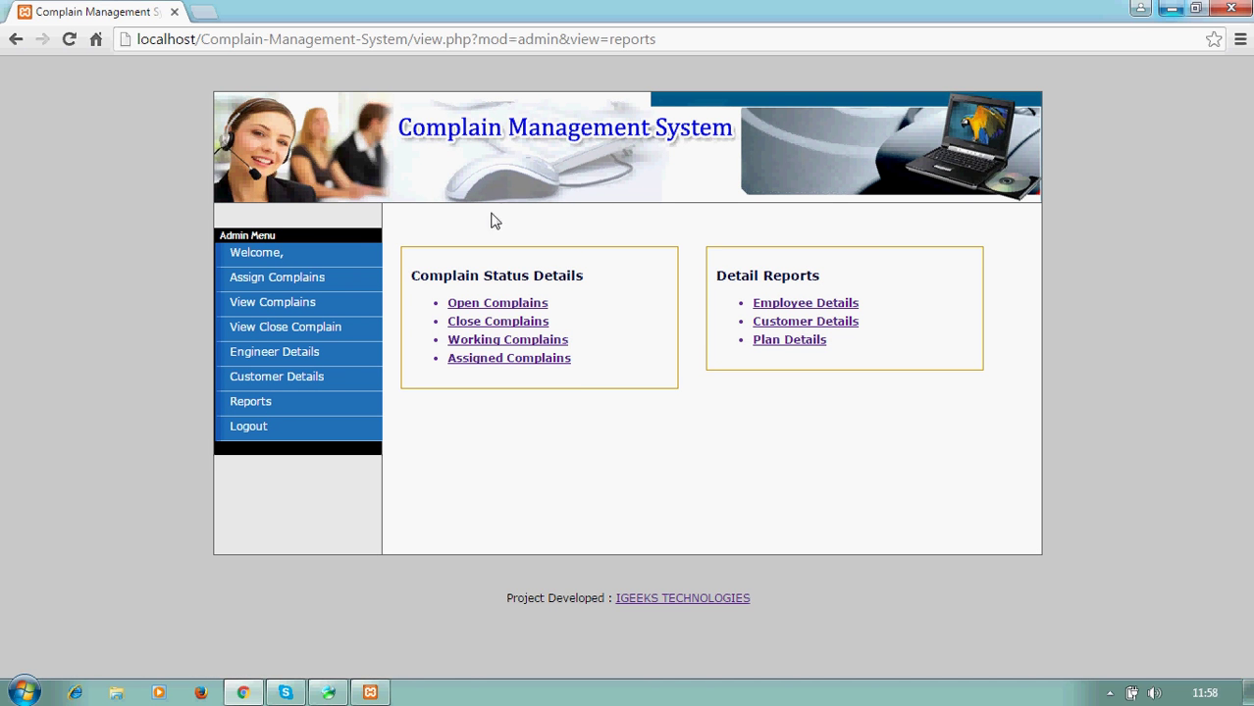
click(503, 311)
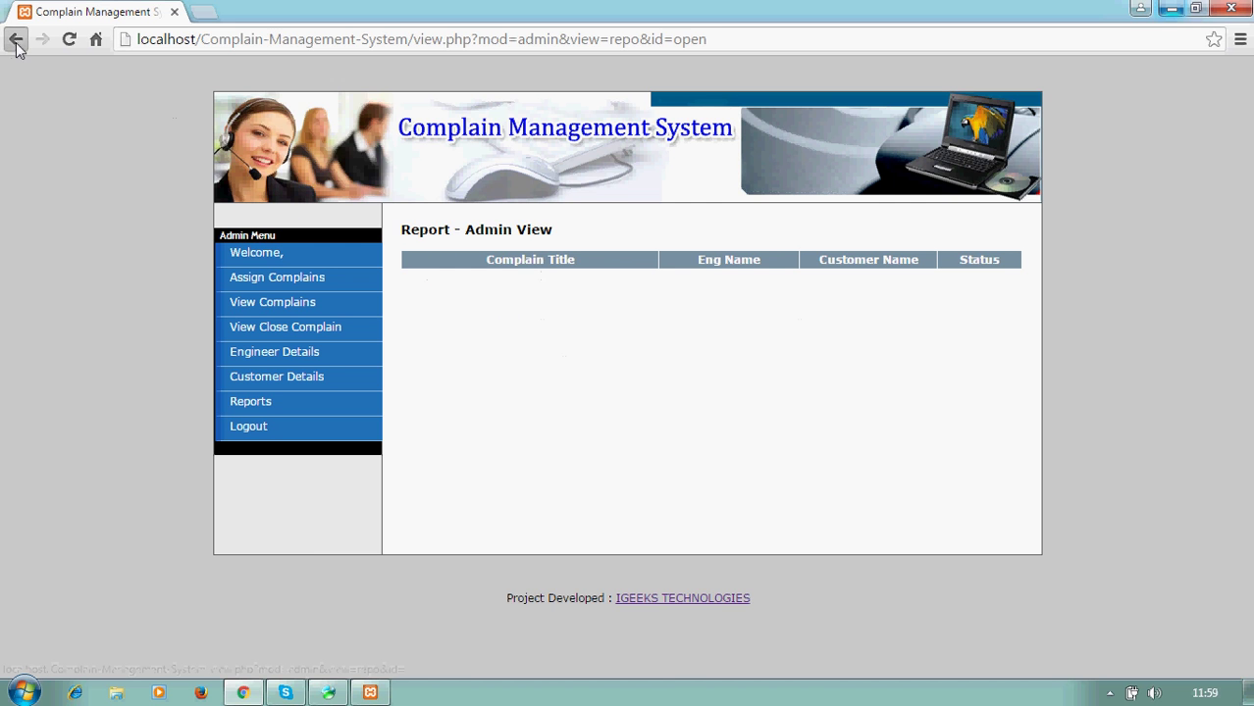
click(15, 40)
click(505, 322)
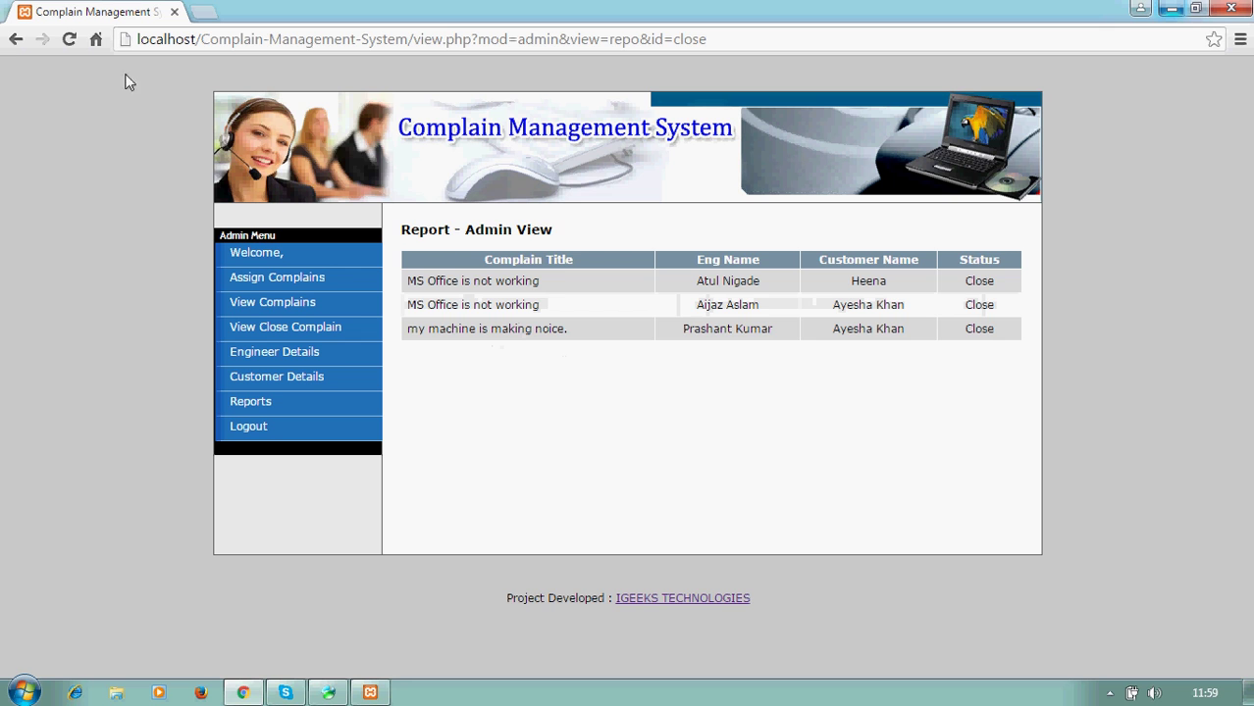
click(16, 41)
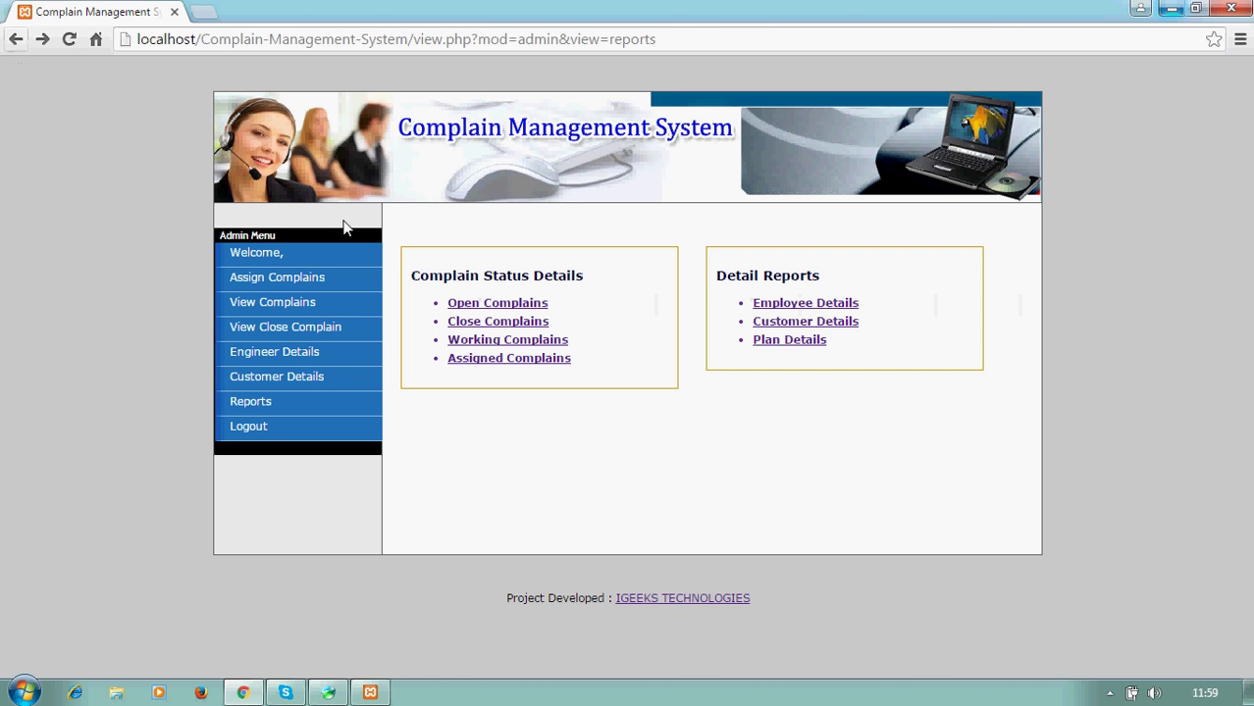
click(480, 339)
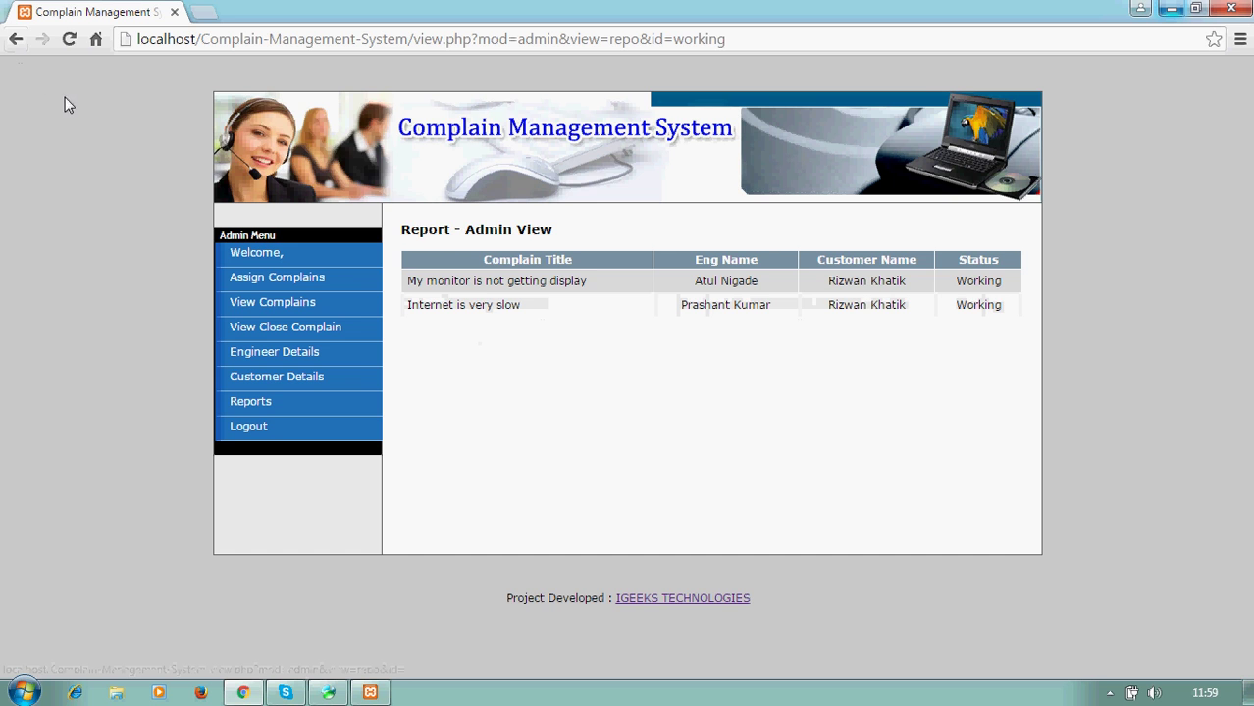
click(16, 42)
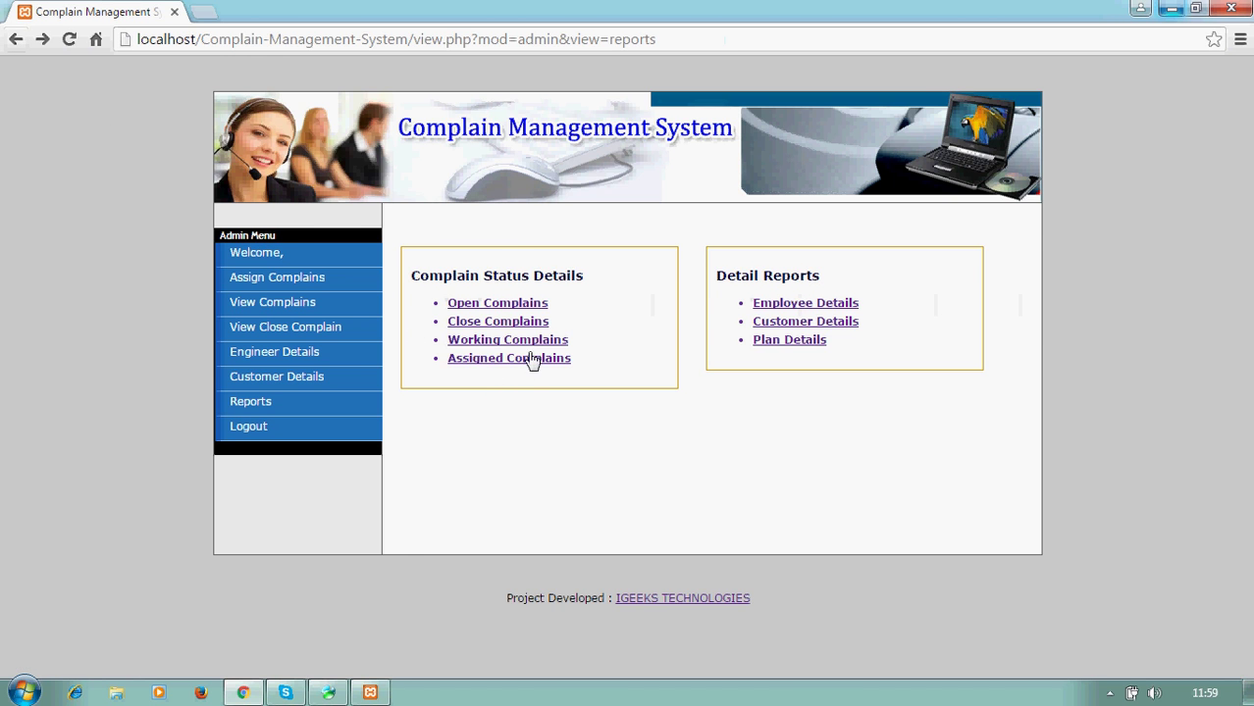
click(533, 359)
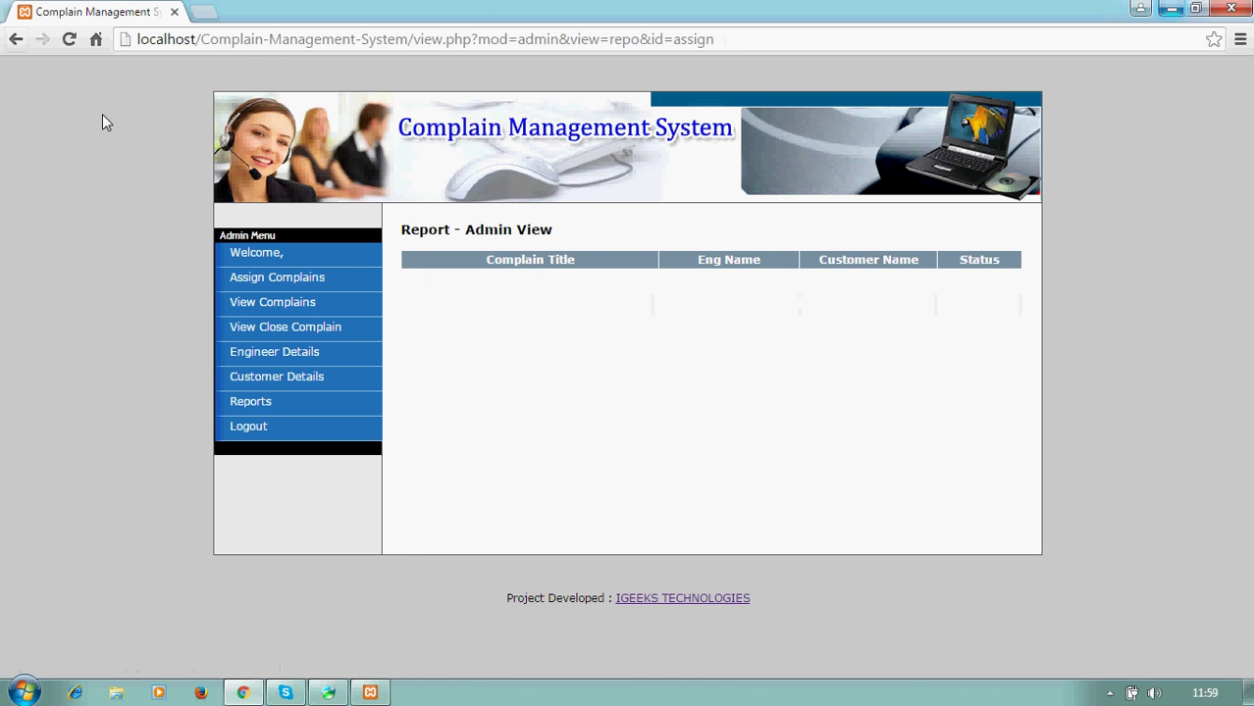
click(14, 42)
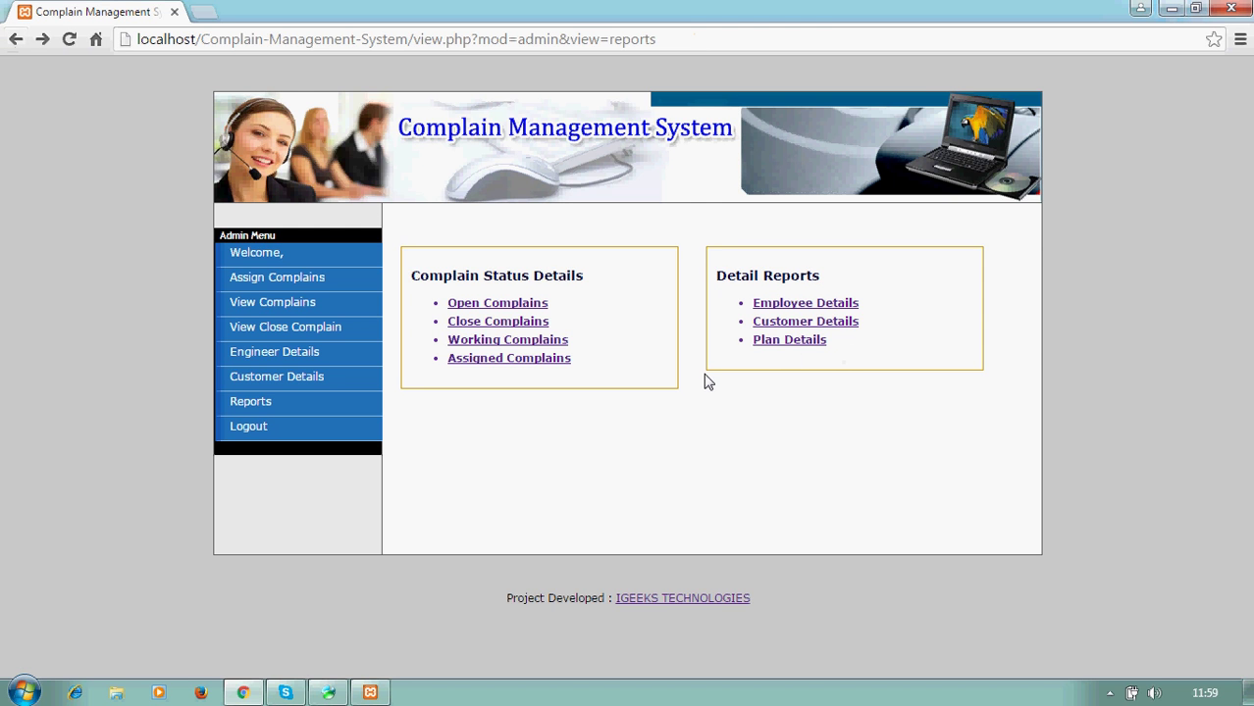
- View the Employee Details, Customer Details and Plan Details reports
click(790, 305)
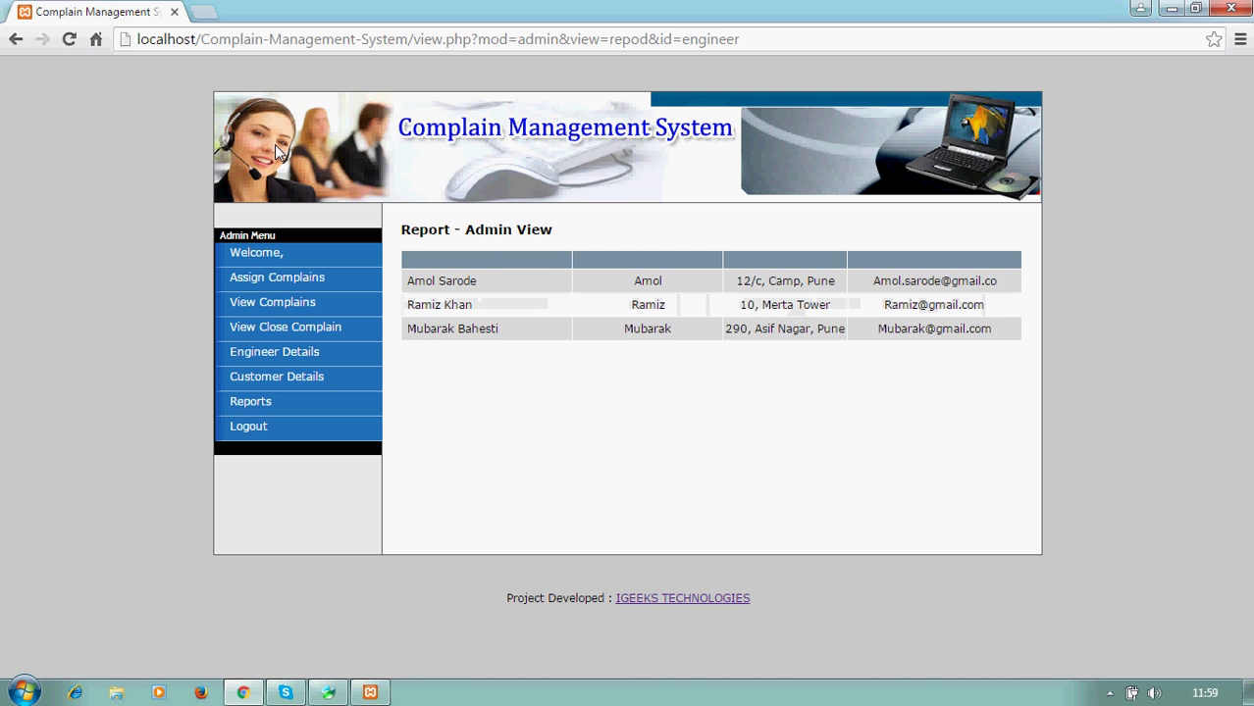
click(16, 40)
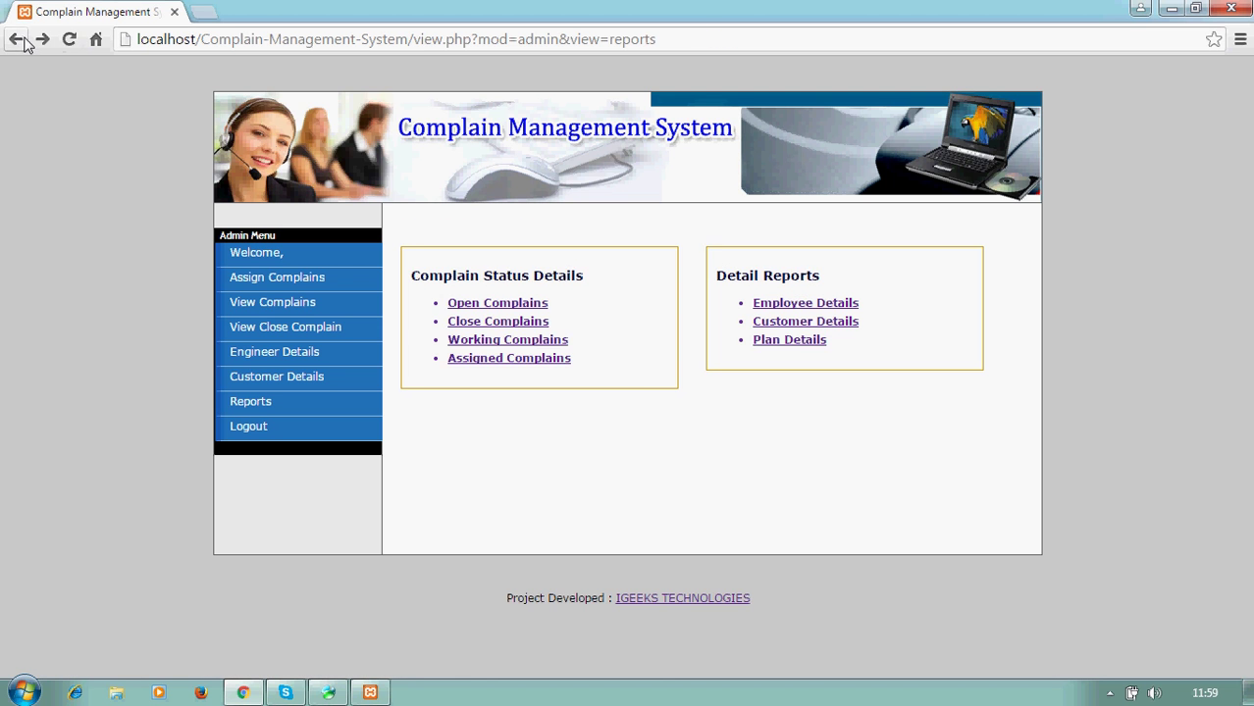
click(803, 330)
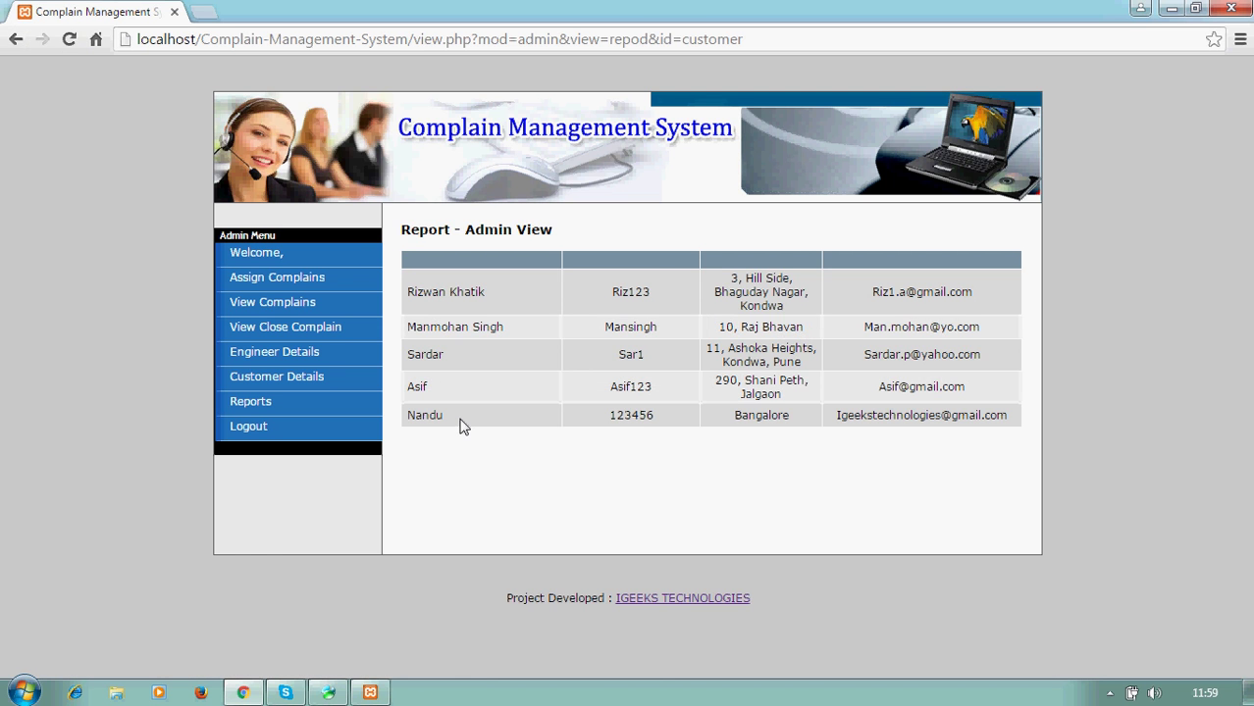
click(13, 41)
click(790, 341)
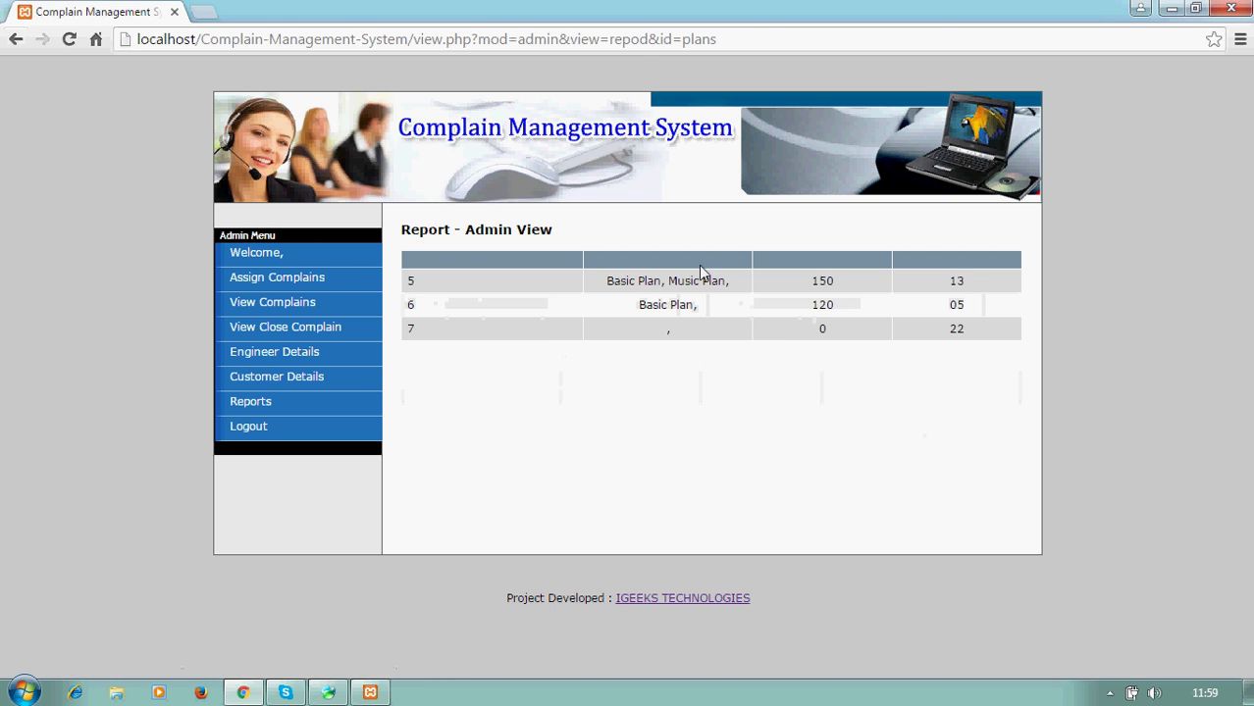
- Log out of the admin account and minimize the browser
click(263, 428)
click(635, 320)
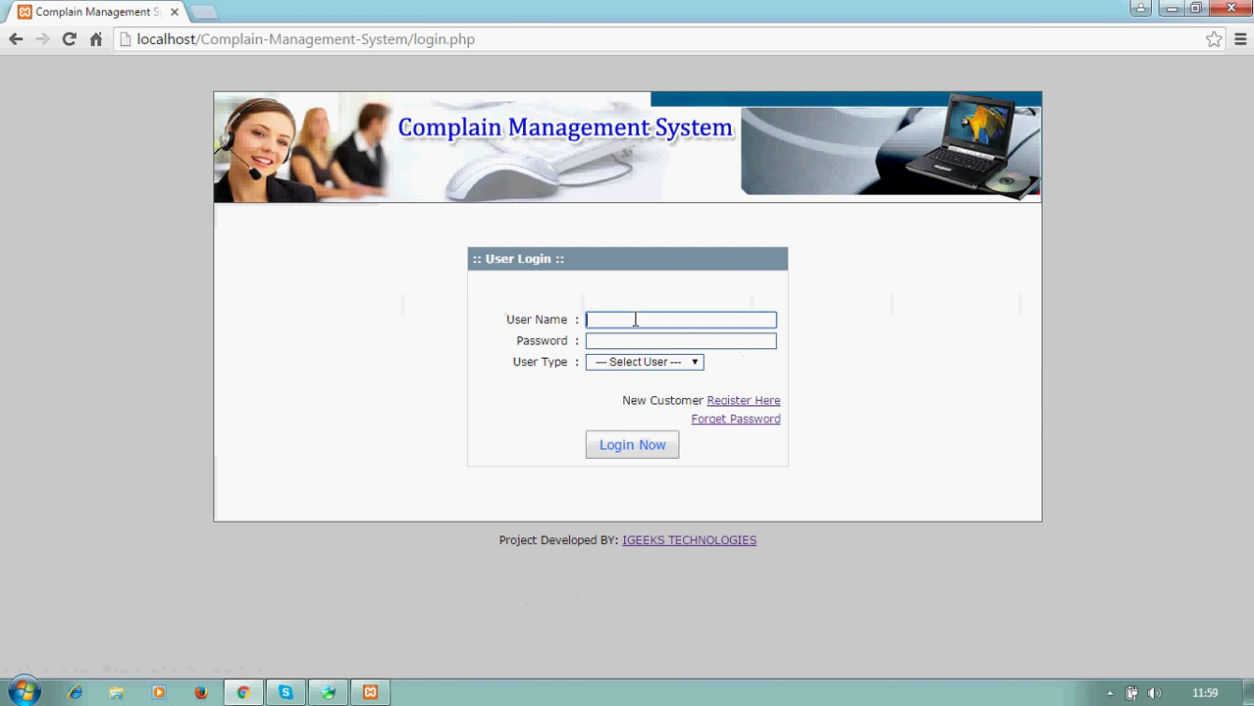
click(1172, 8)
- Open tbl_engineer in Navicat, copy the first engineer's ename, and return to Chrome's login page
click(1174, 9)
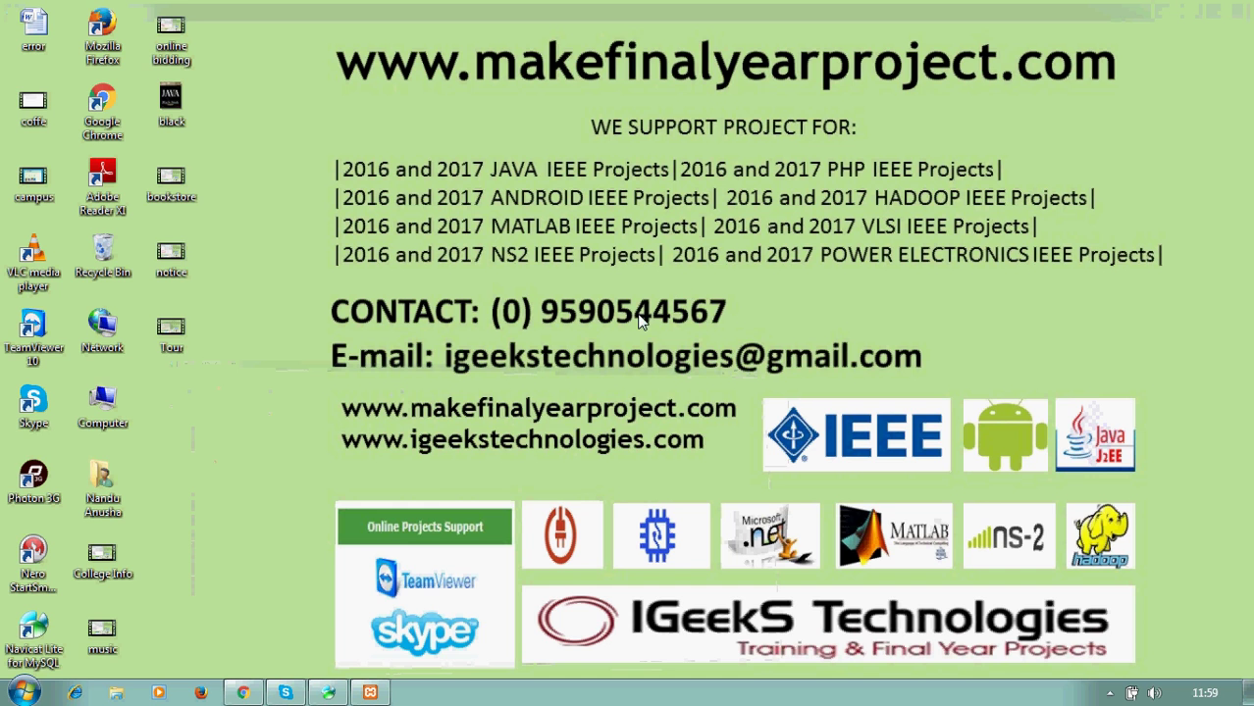
click(327, 692)
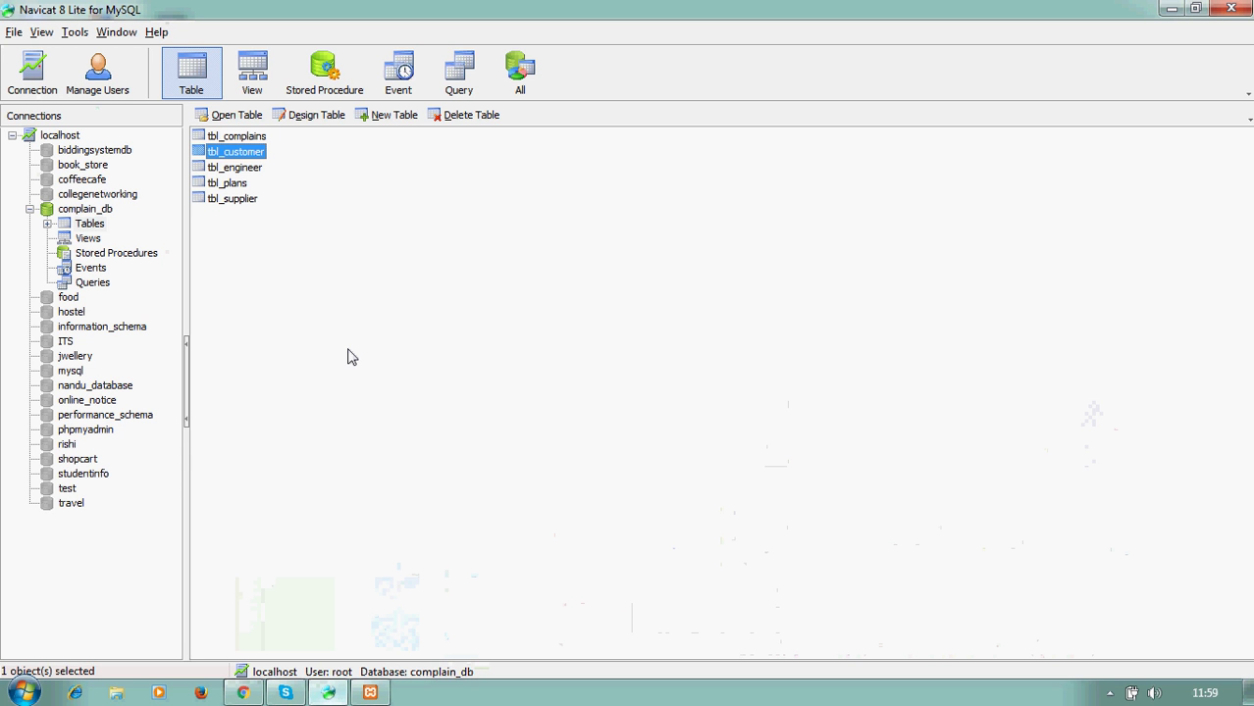
click(348, 356)
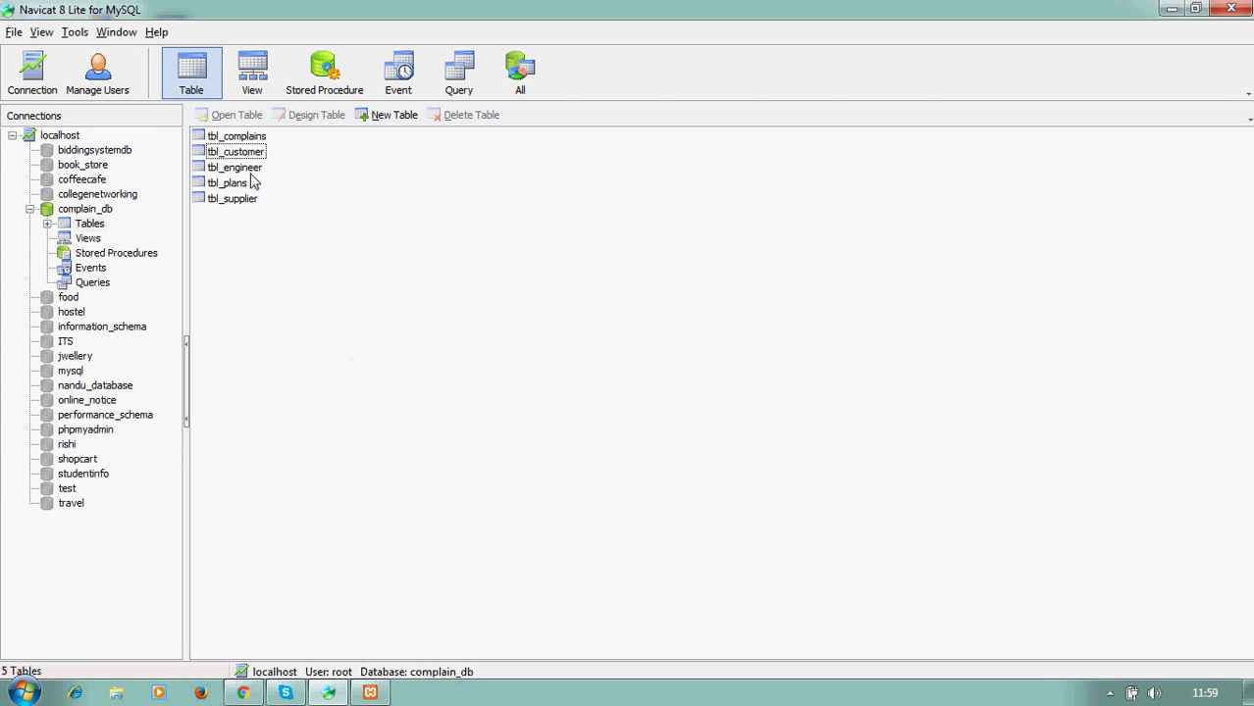
click(251, 174)
double_click(251, 176)
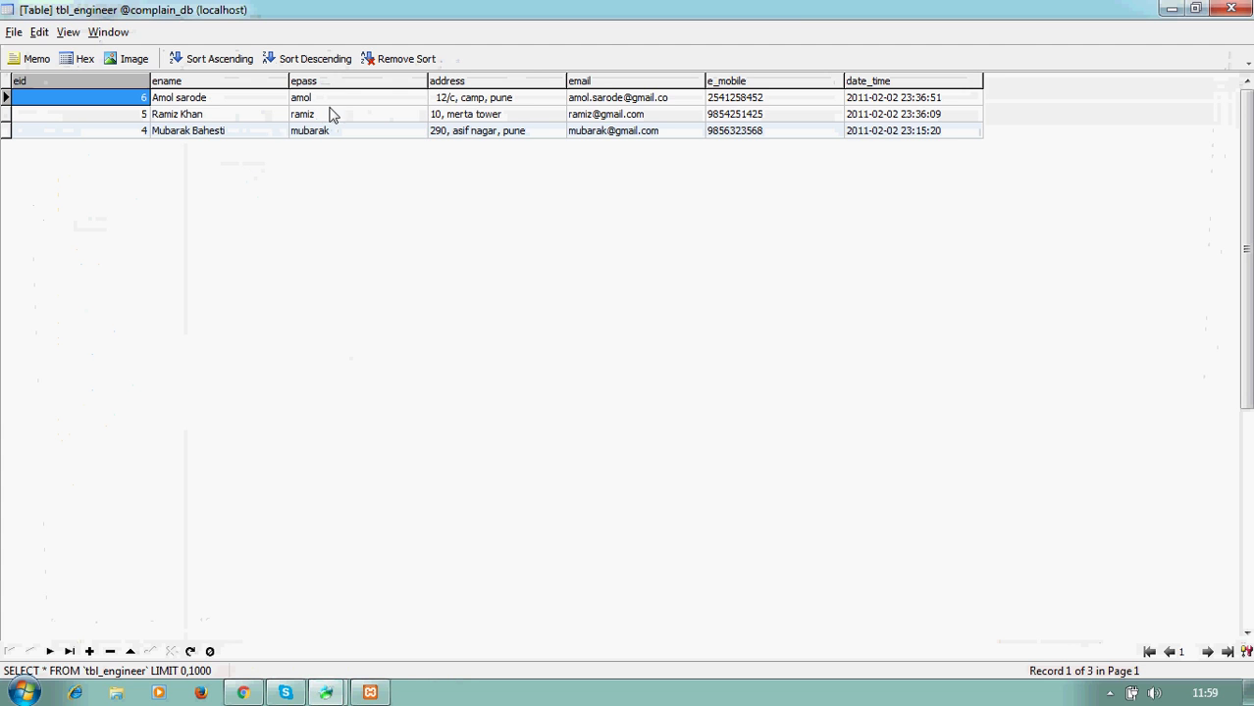
click(239, 101)
drag(242, 106, 153, 99)
key(ctrl+c)
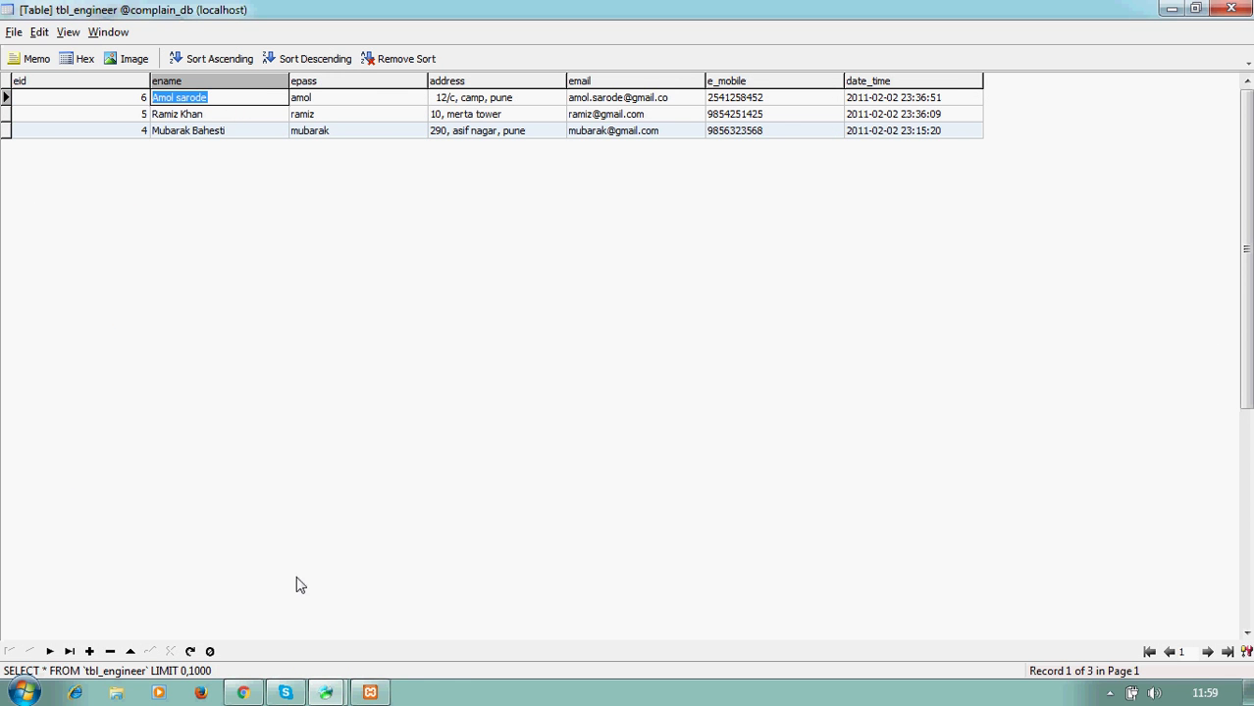
click(242, 693)
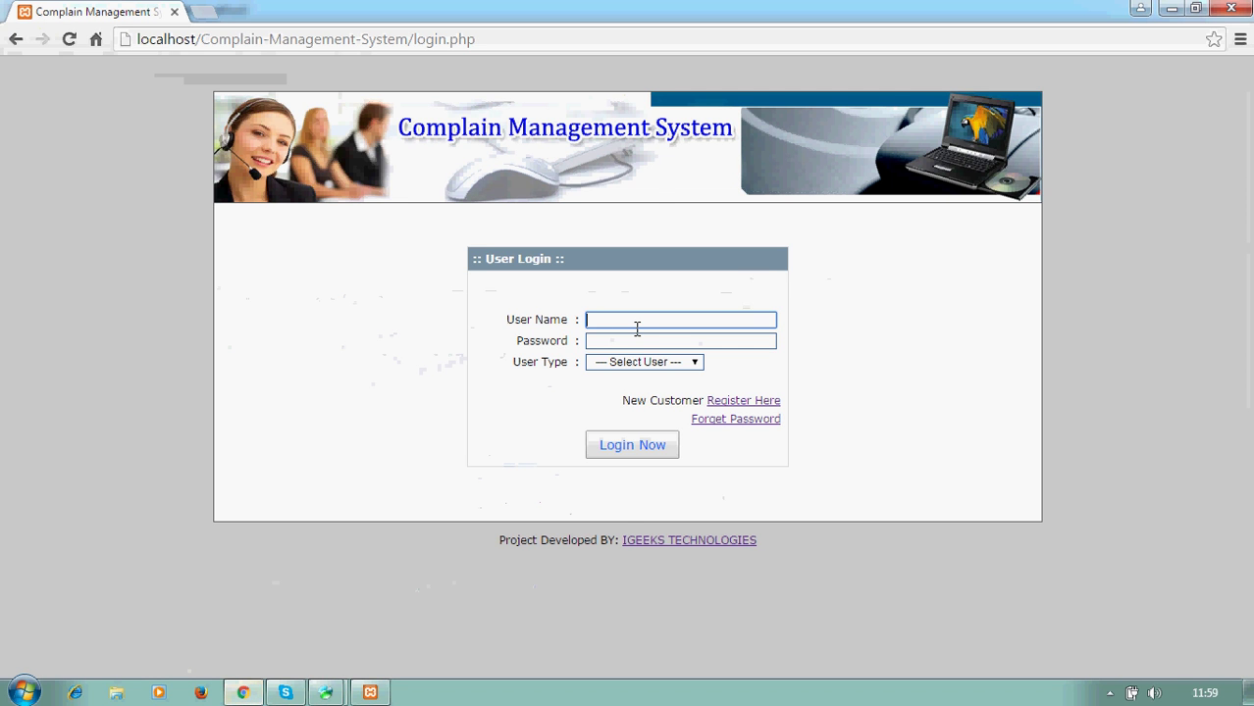
- Paste the engineer's name as User Name and their epass from Navicat as Password
key(ctrl+v)
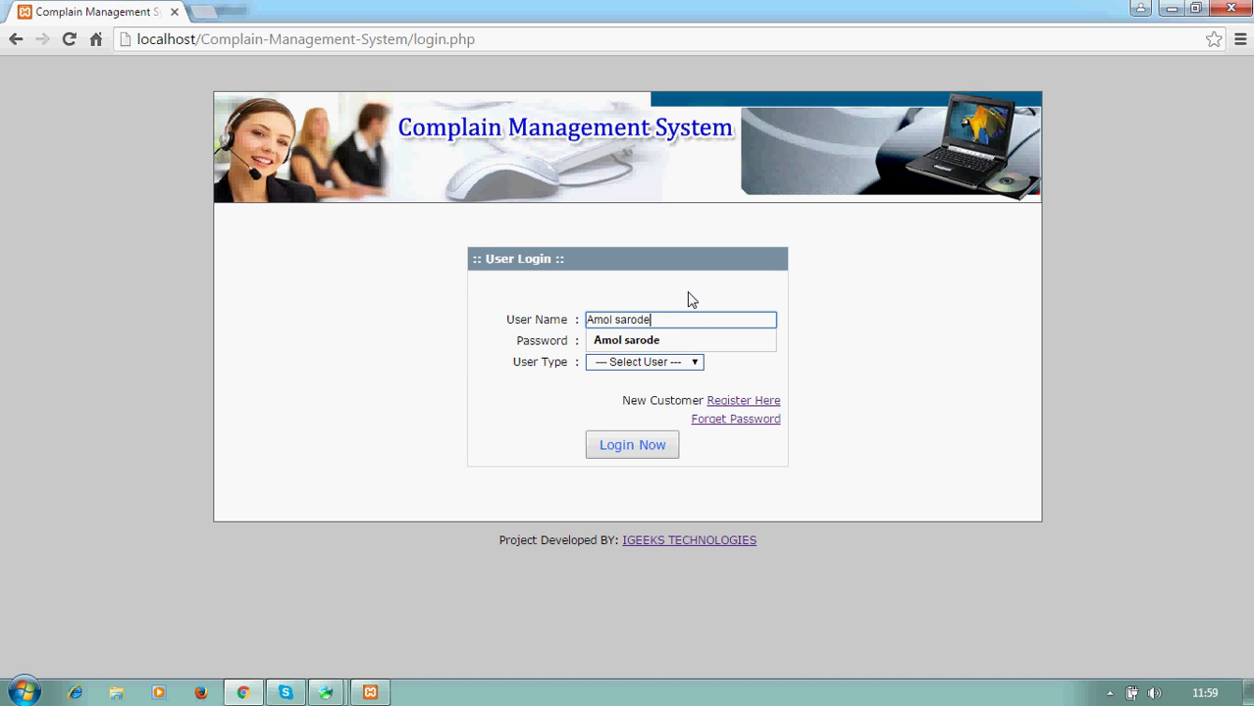
click(624, 341)
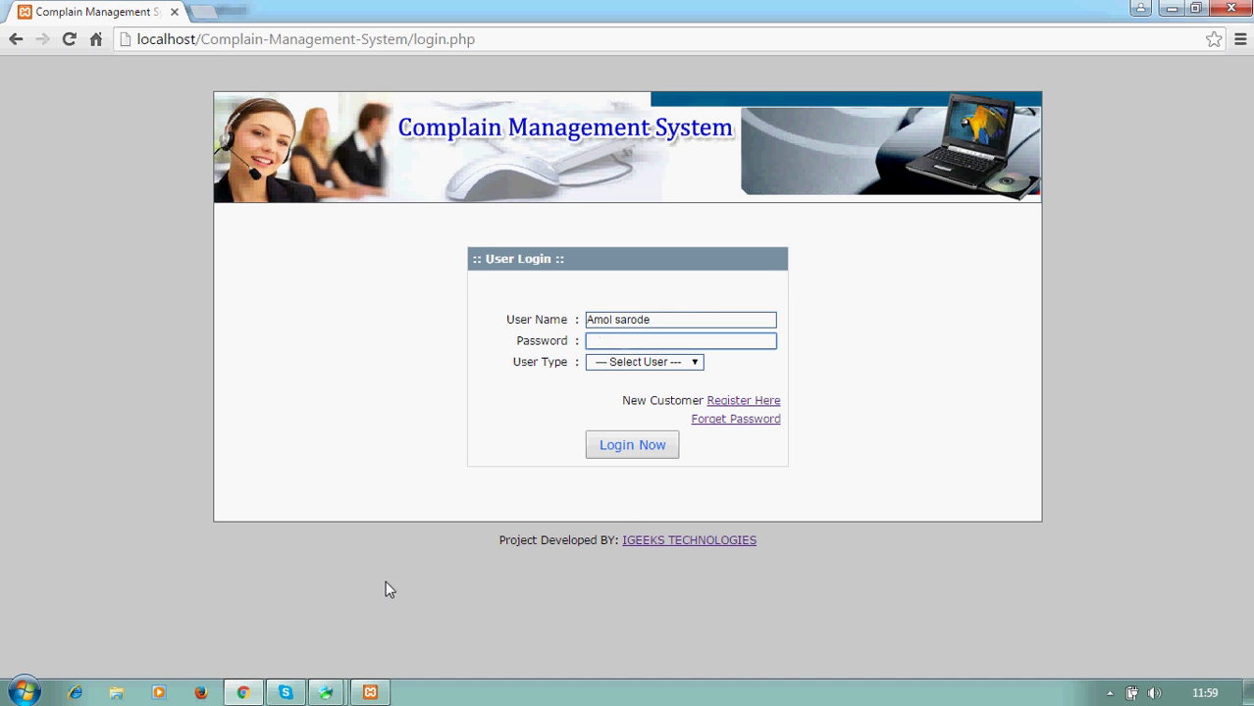
mouse_move(329, 692)
click(420, 587)
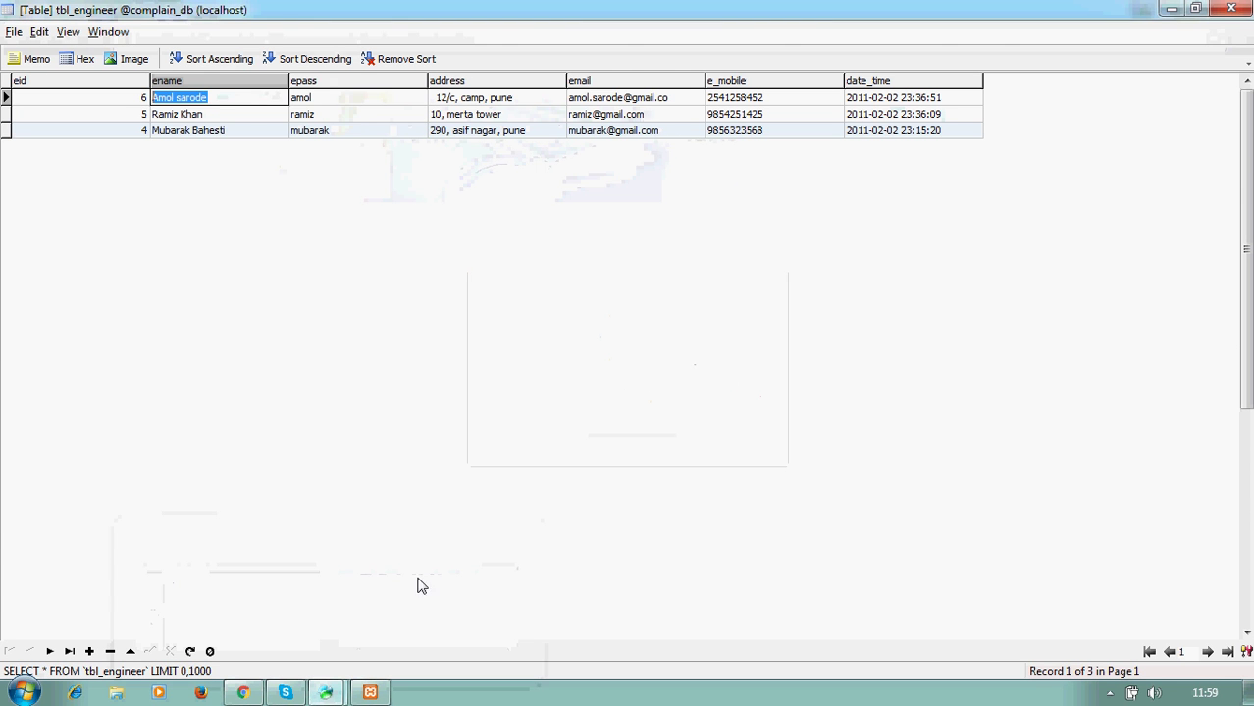
click(326, 99)
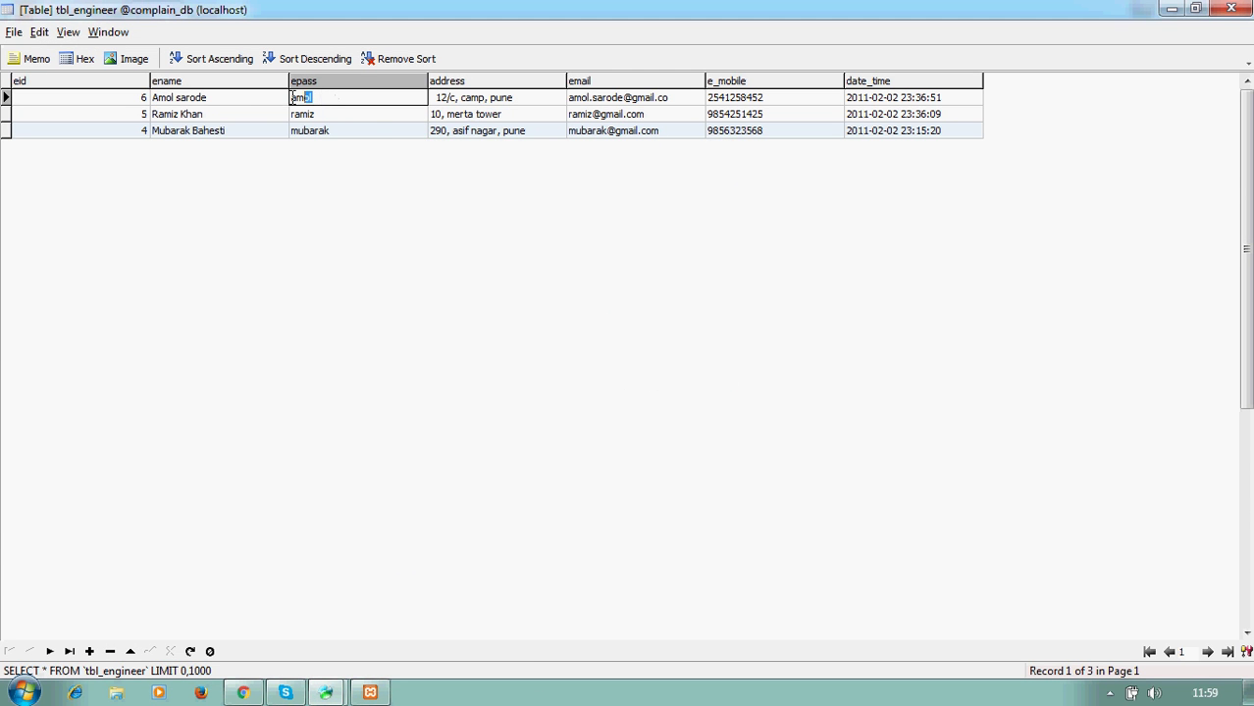
drag(293, 99, 290, 98)
click(1172, 8)
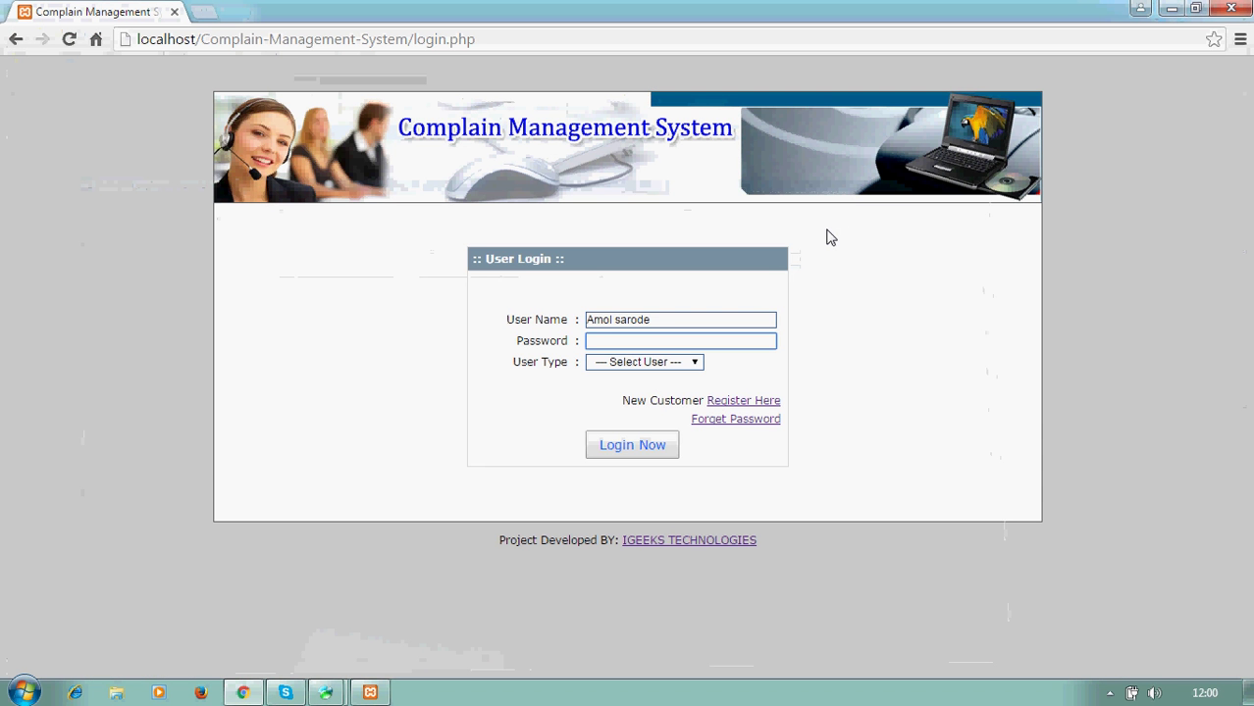
key(ctrl+v)
- Choose Employee as the user type and log in
click(620, 363)
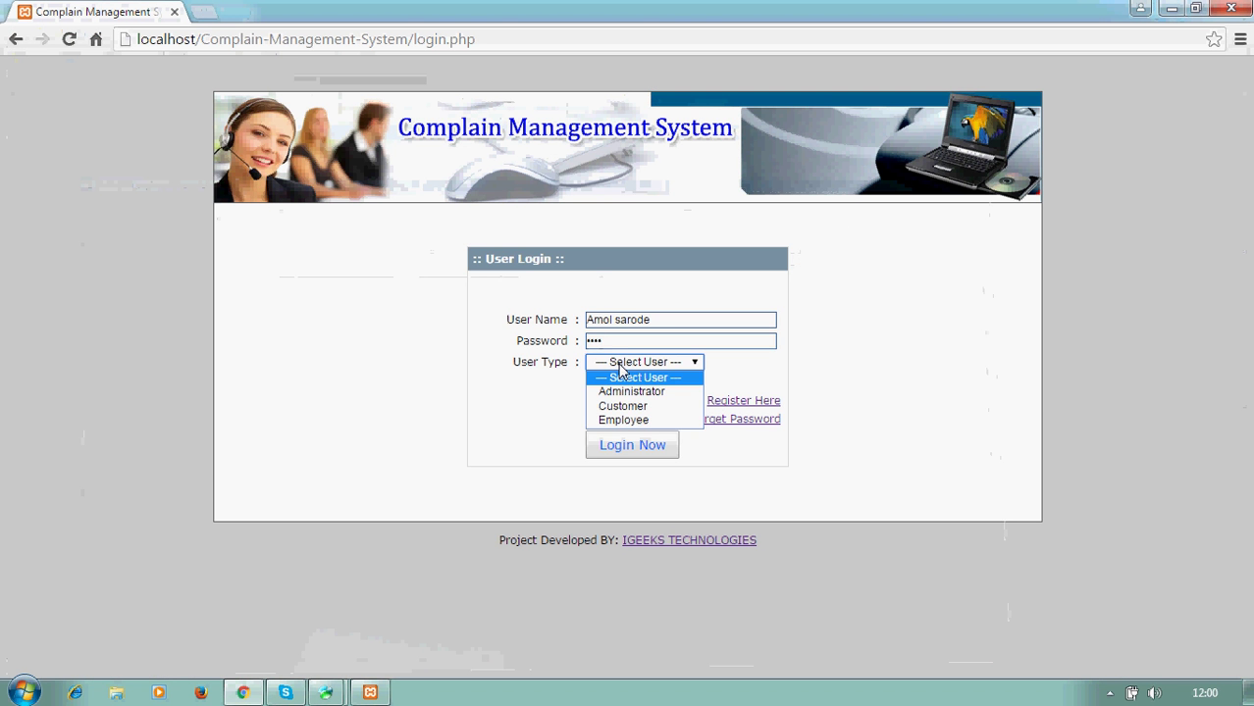
click(630, 420)
click(632, 447)
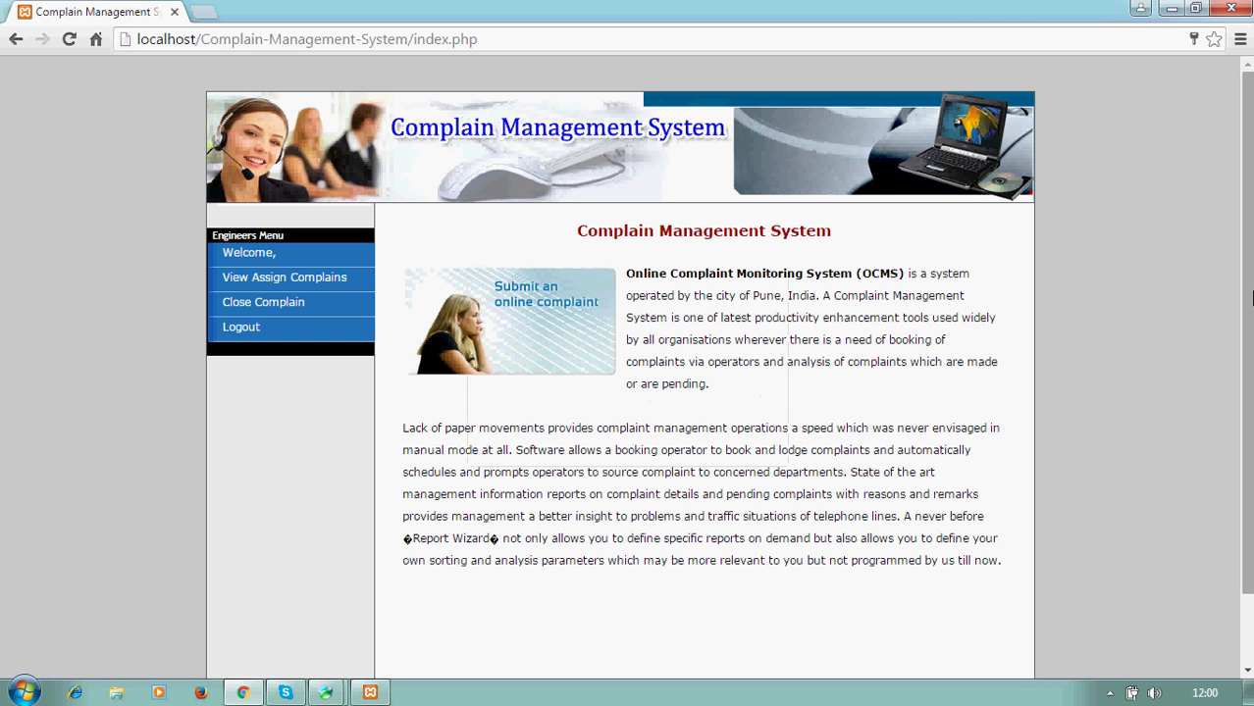
- Open the Software installation complaint's details from the engineer's assigned complaints
scroll(1153, 436, down, 2)
scroll(1238, 186, up, 2)
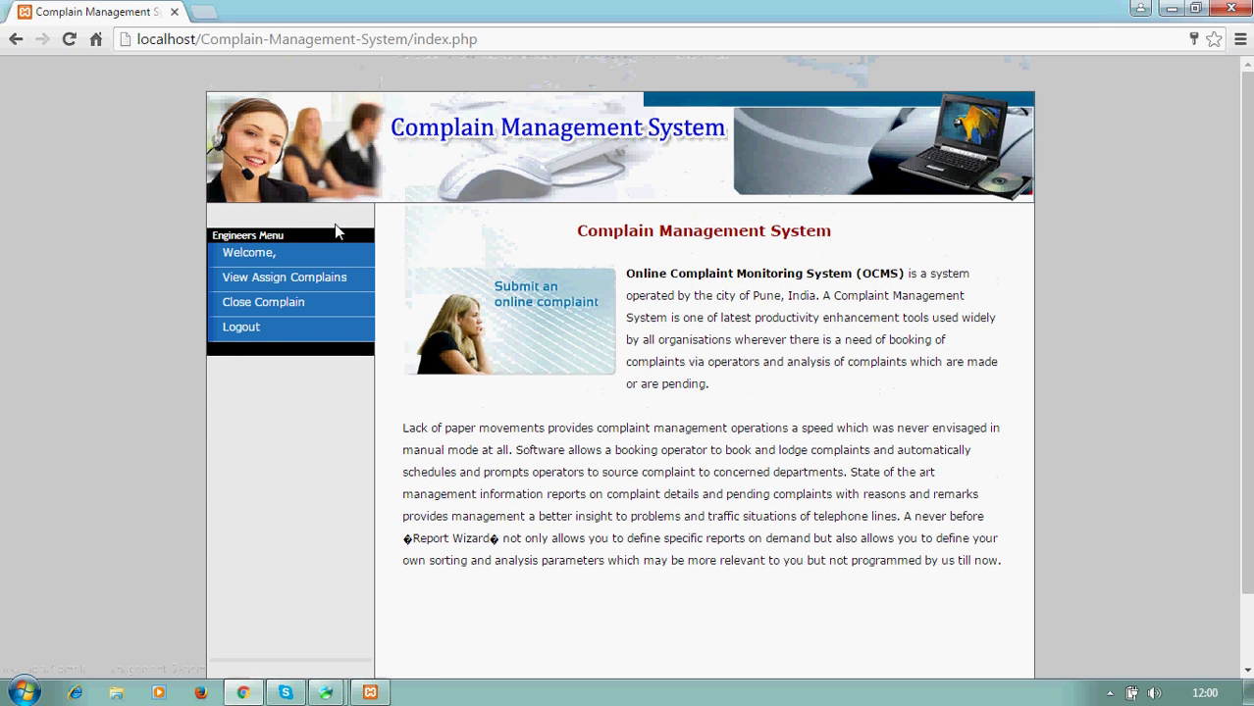
click(234, 284)
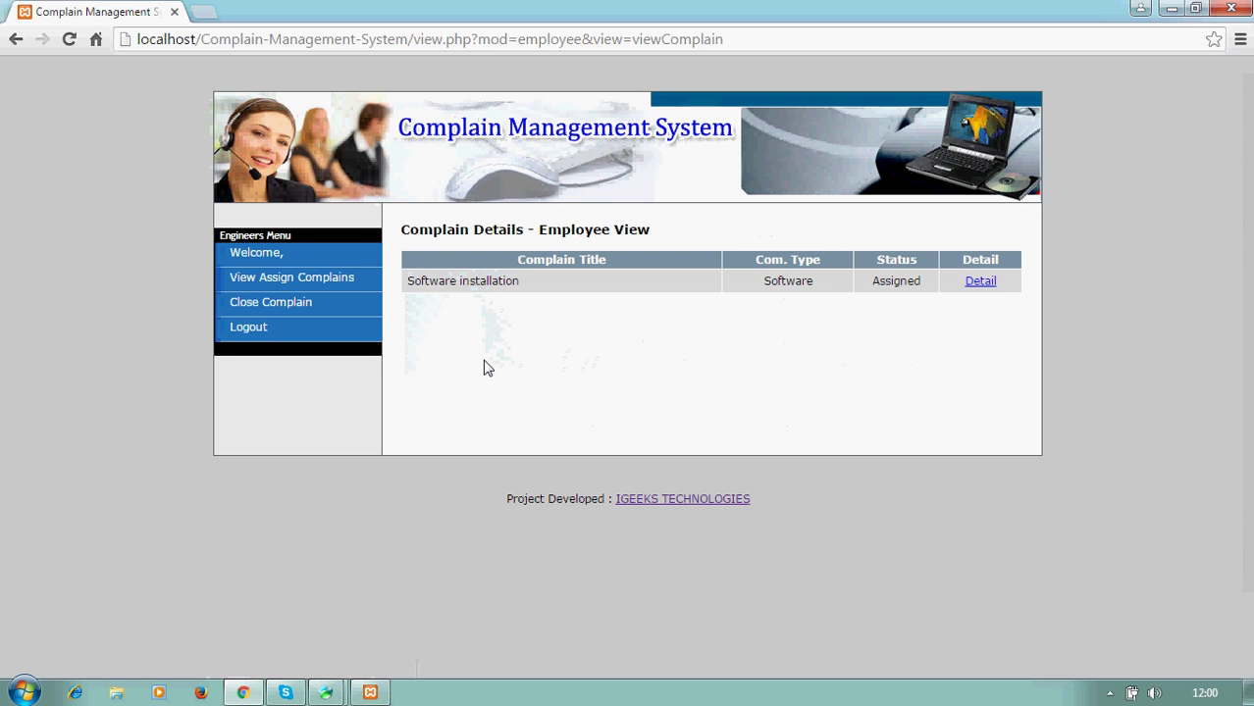
click(982, 282)
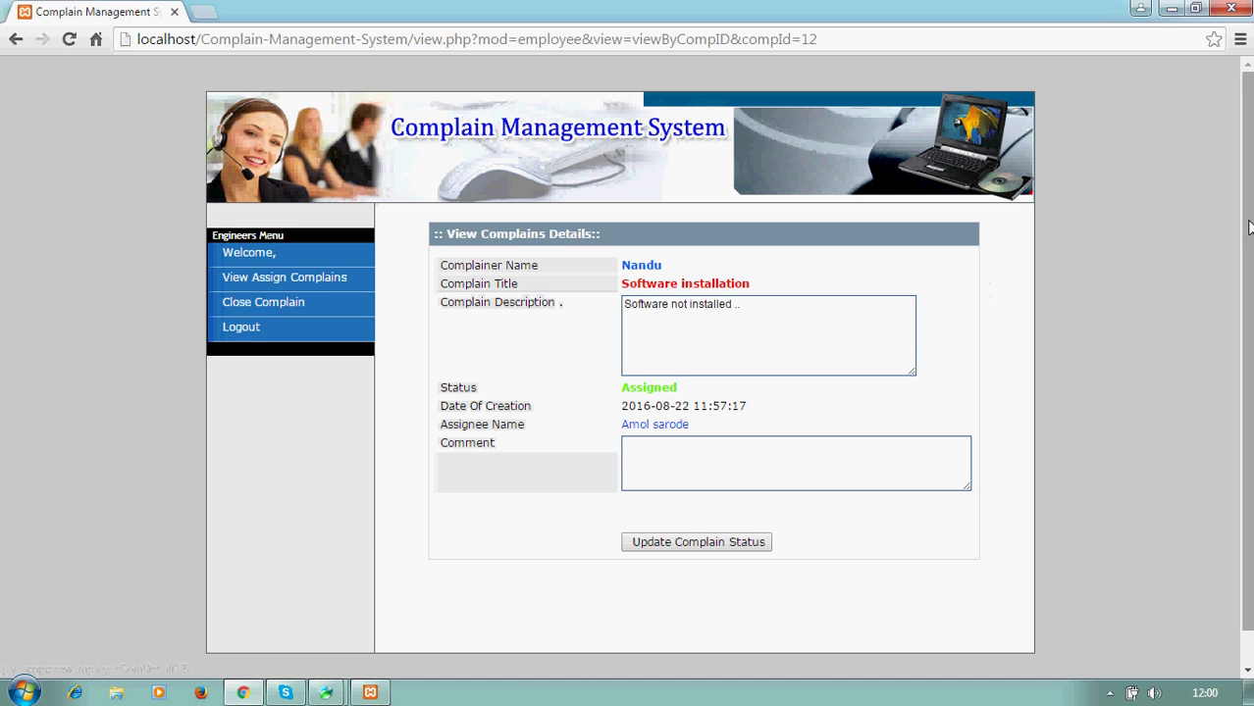
- Enter the comment 'close' and update the complaint status to Working
scroll(1249, 228, down, 1)
drag(1248, 283, 1250, 310)
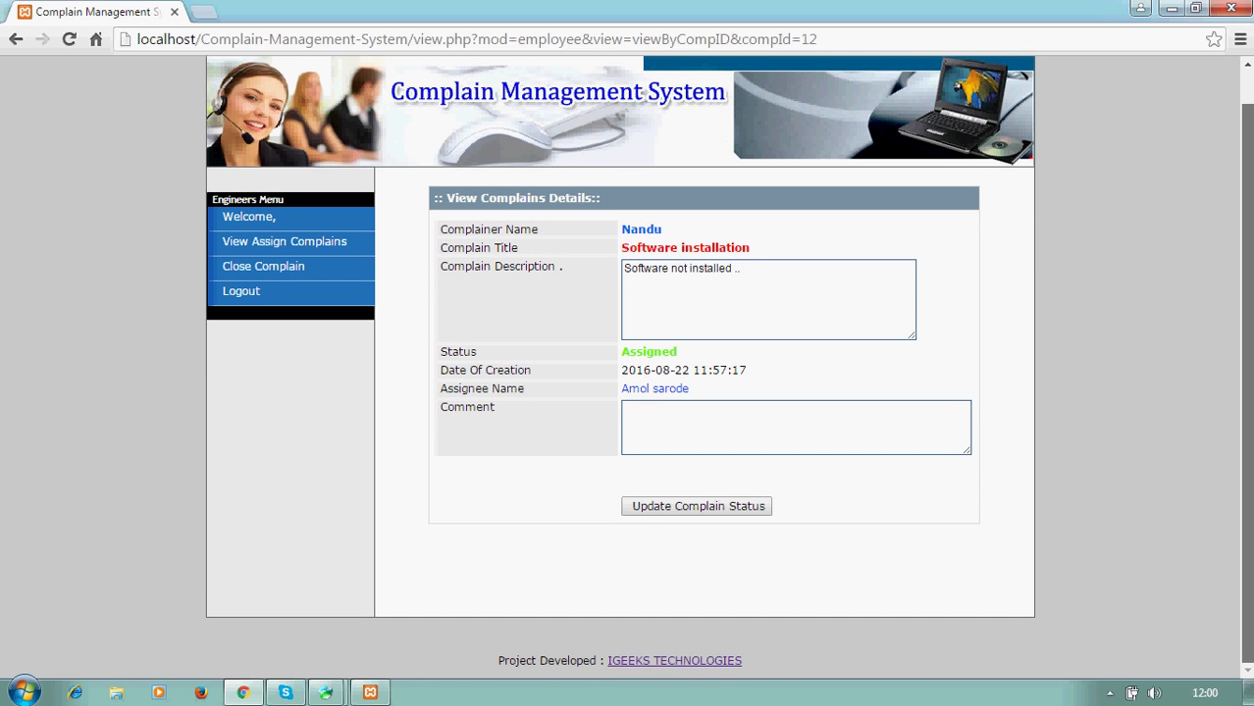
drag(1248, 288, 1248, 275)
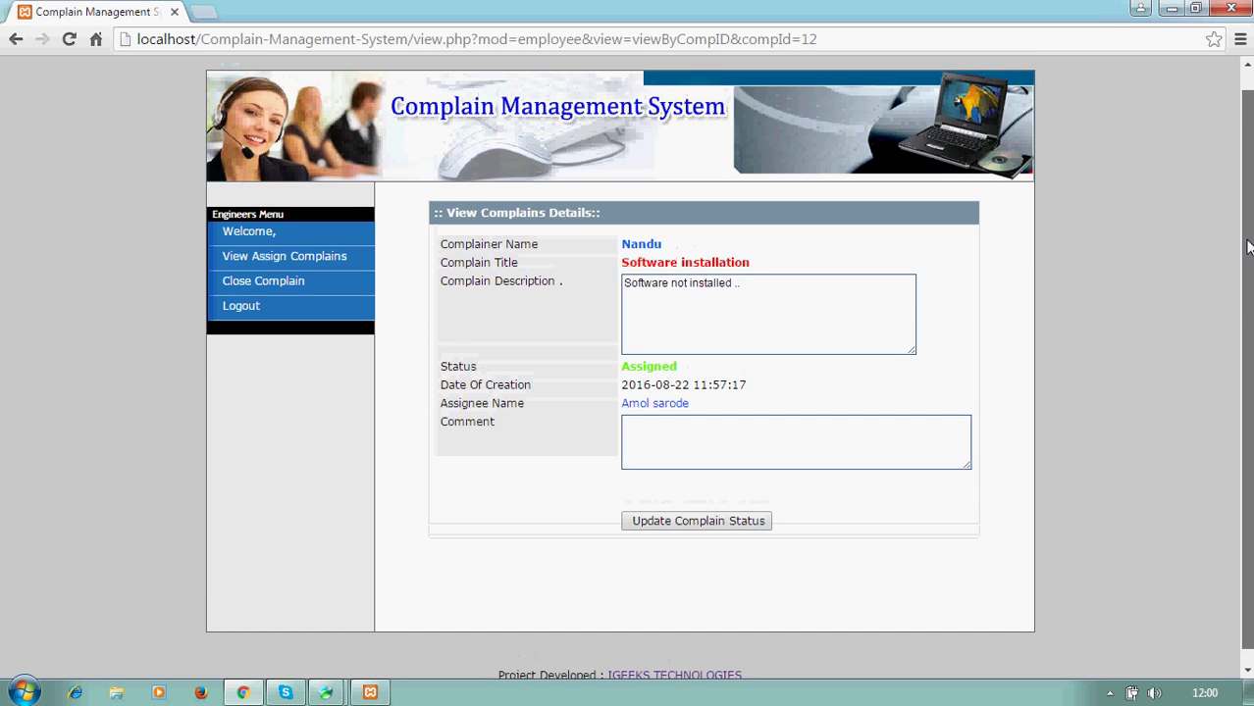
click(650, 443)
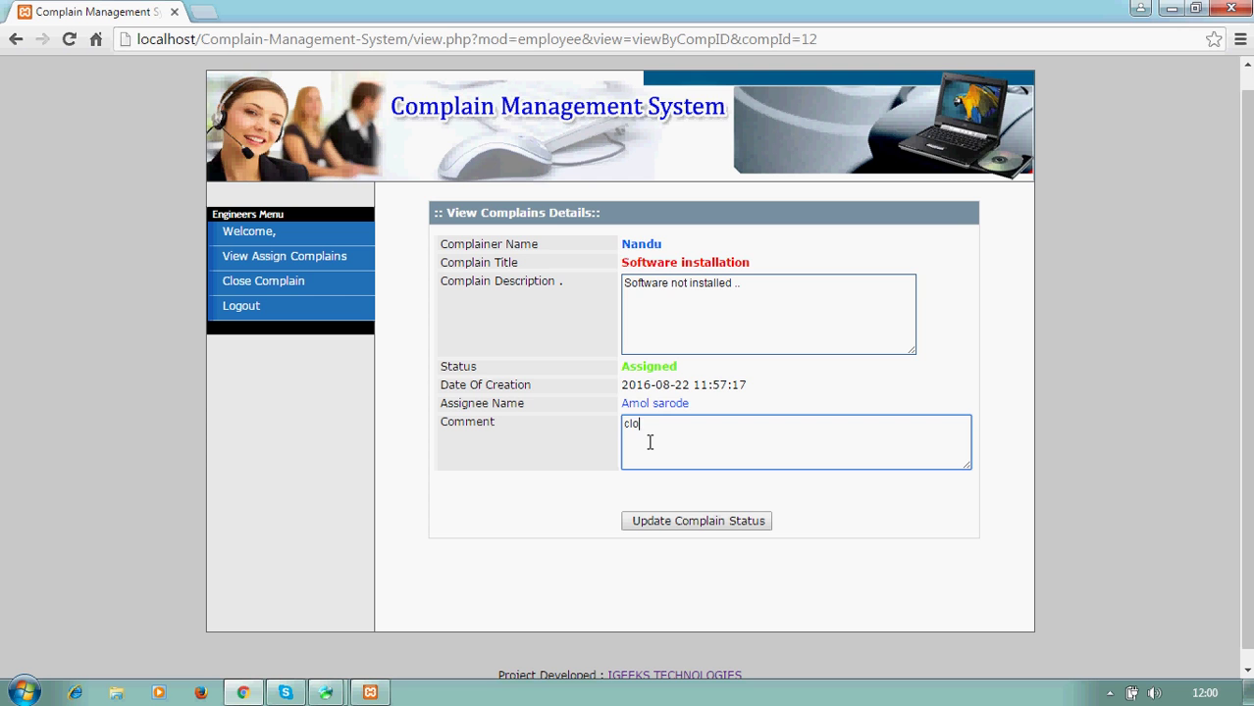
click(647, 523)
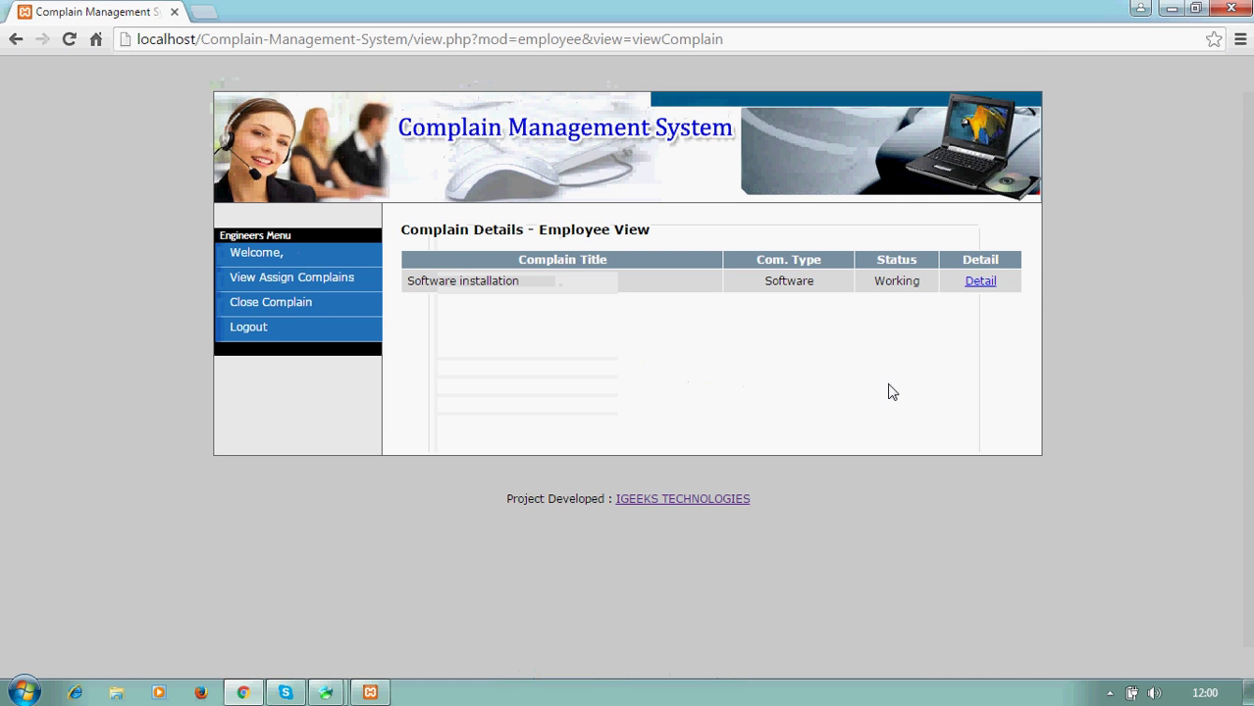
- Close the Software installation complaint from the Close Complain list
click(981, 284)
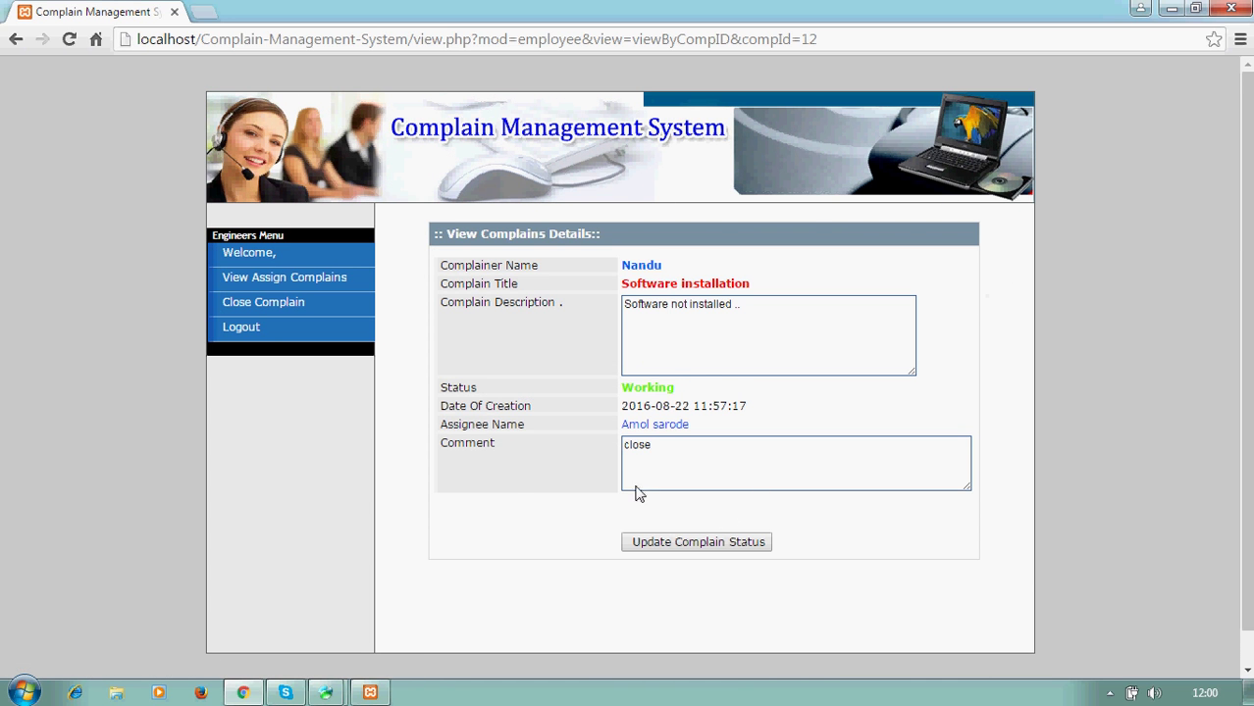
click(277, 307)
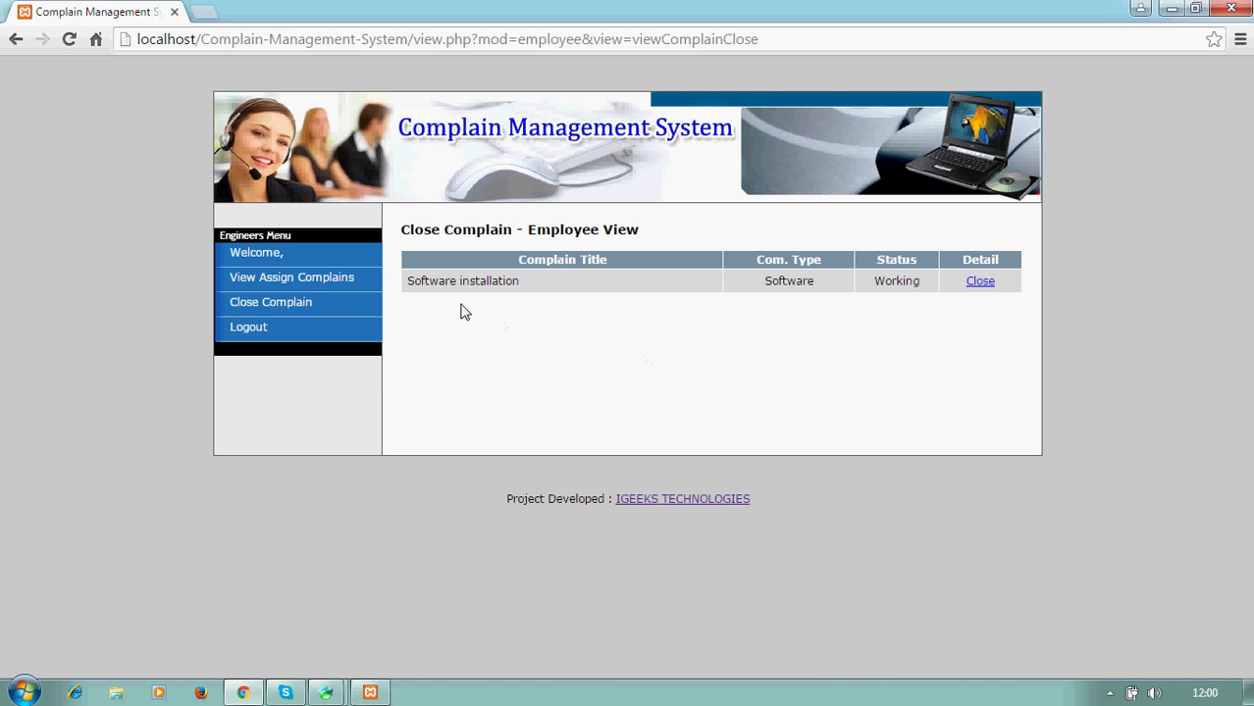
click(983, 287)
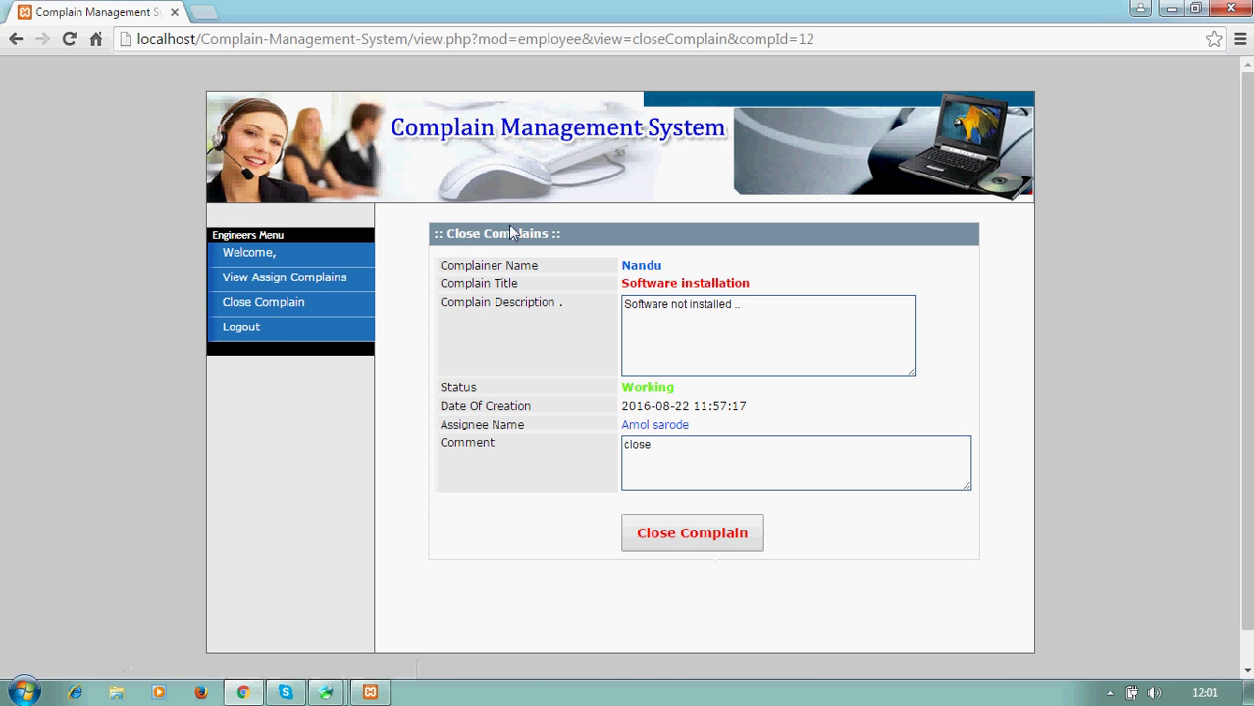
drag(610, 254, 633, 285)
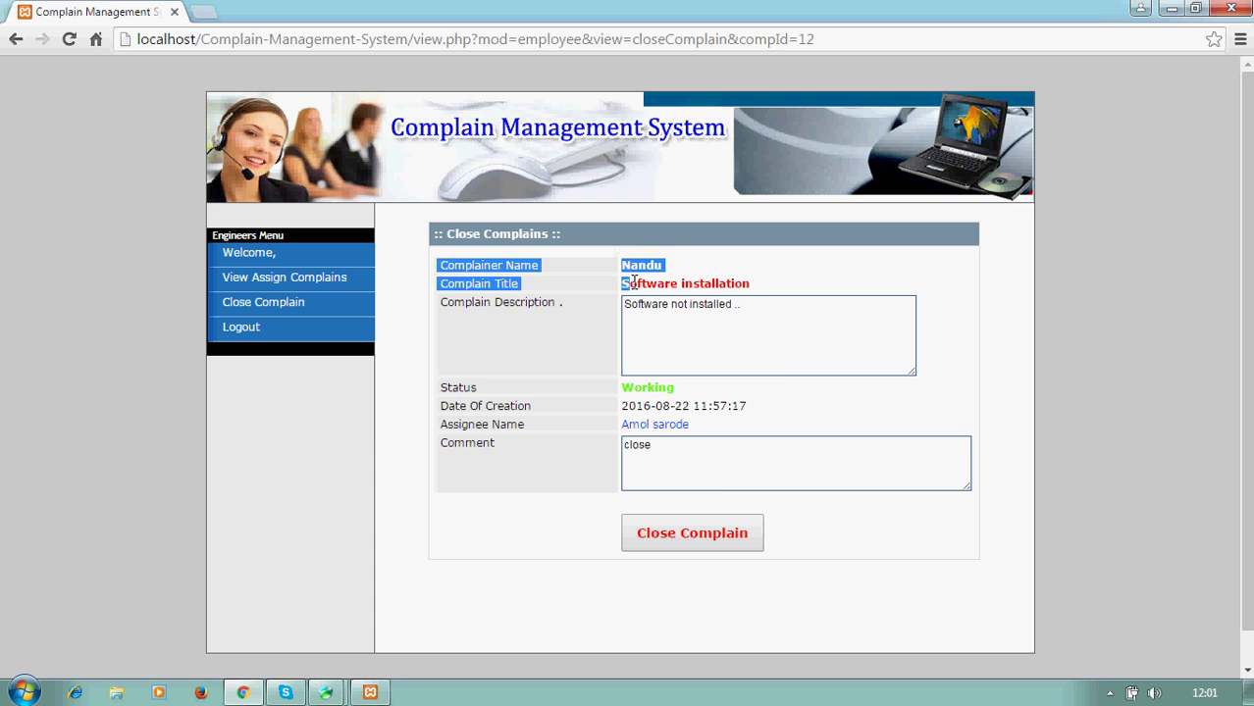
click(775, 364)
click(692, 544)
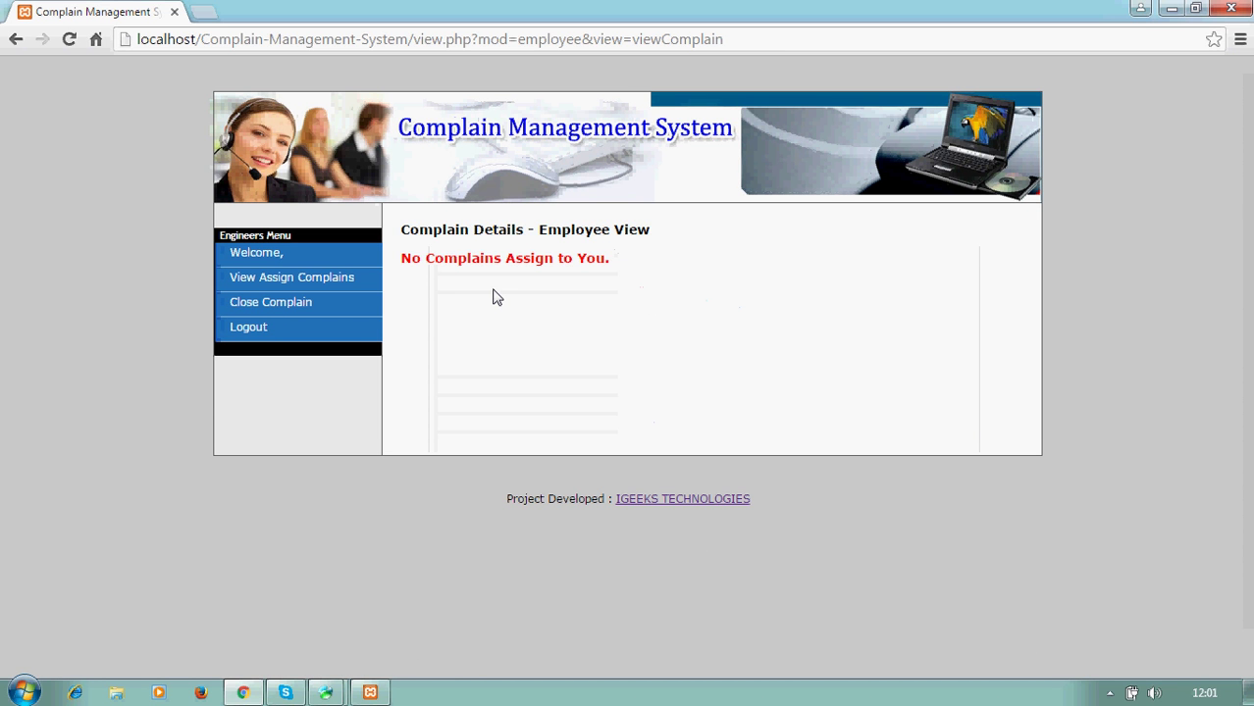
- Confirm no complaints remain assigned or awaiting closure, then log the engineer out
click(278, 284)
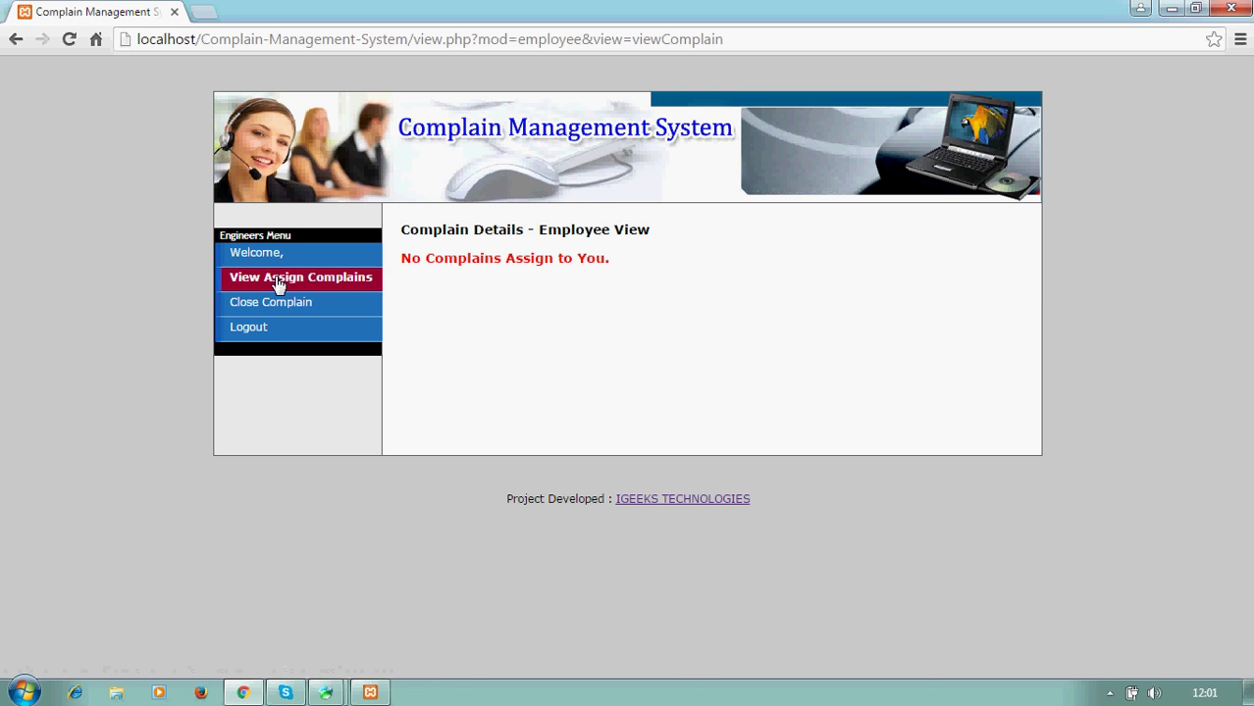
click(273, 303)
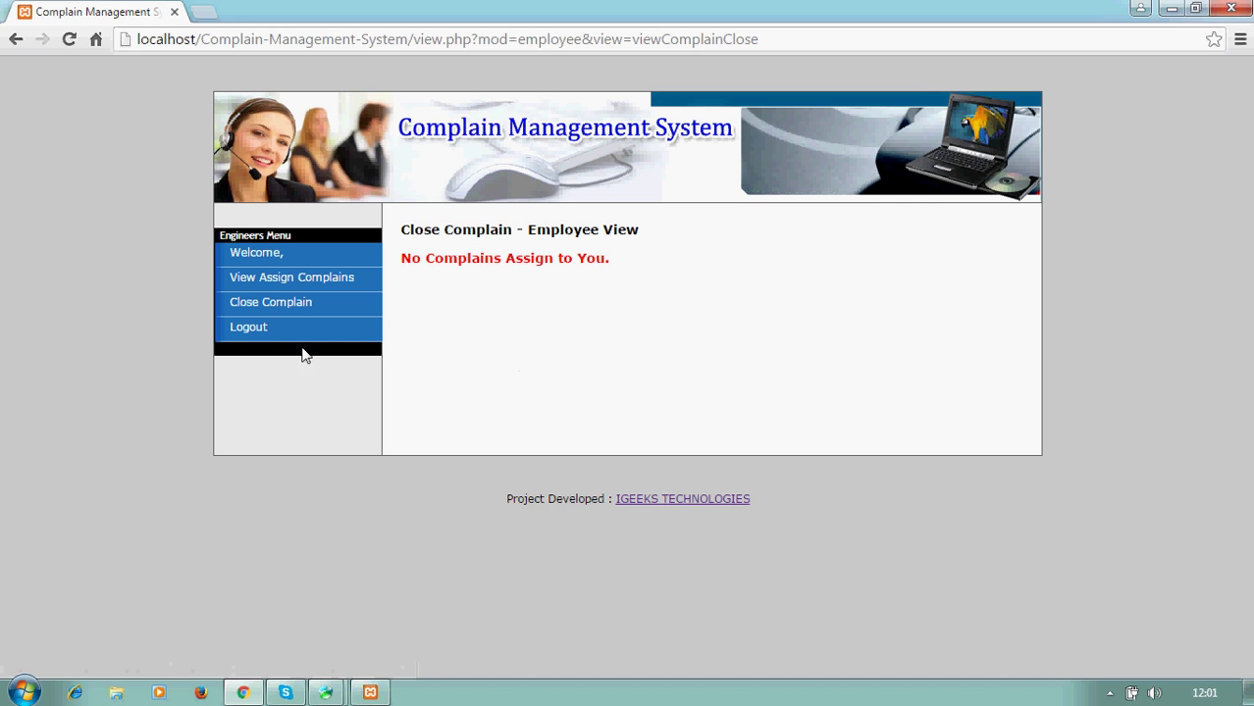
click(280, 334)
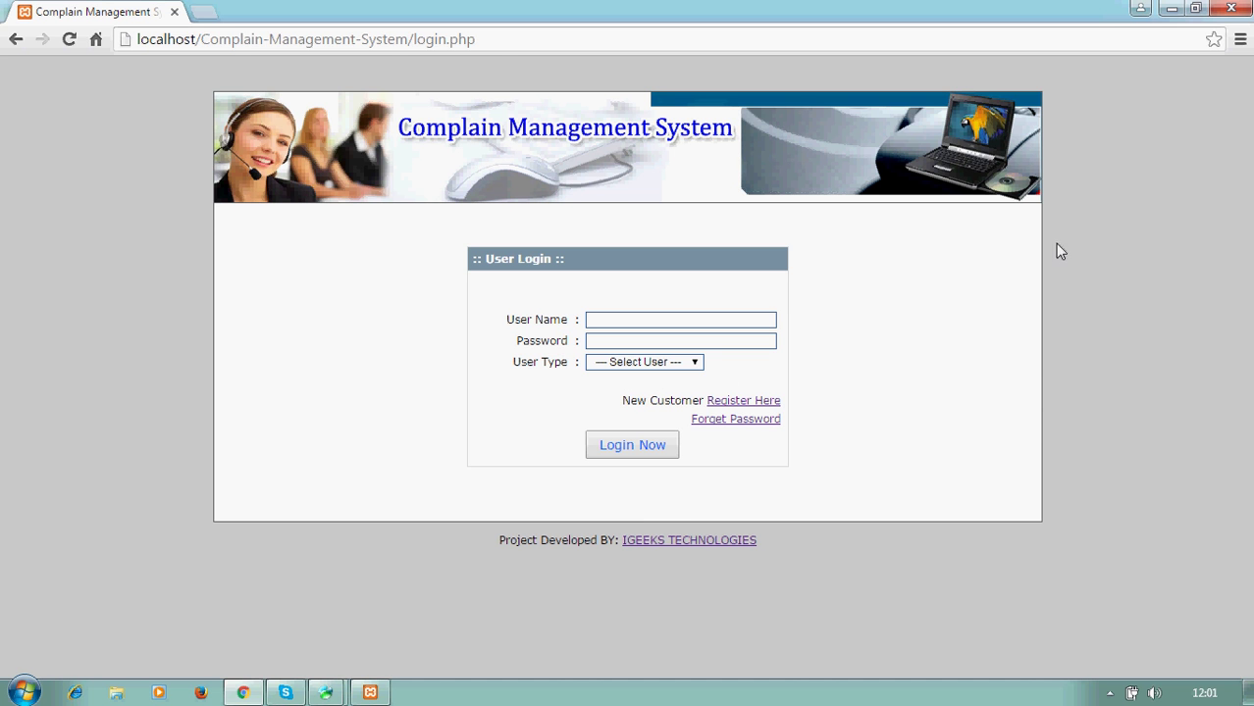
- Minimize Chrome and Navicat, then bring the complaint system login page back
click(1170, 8)
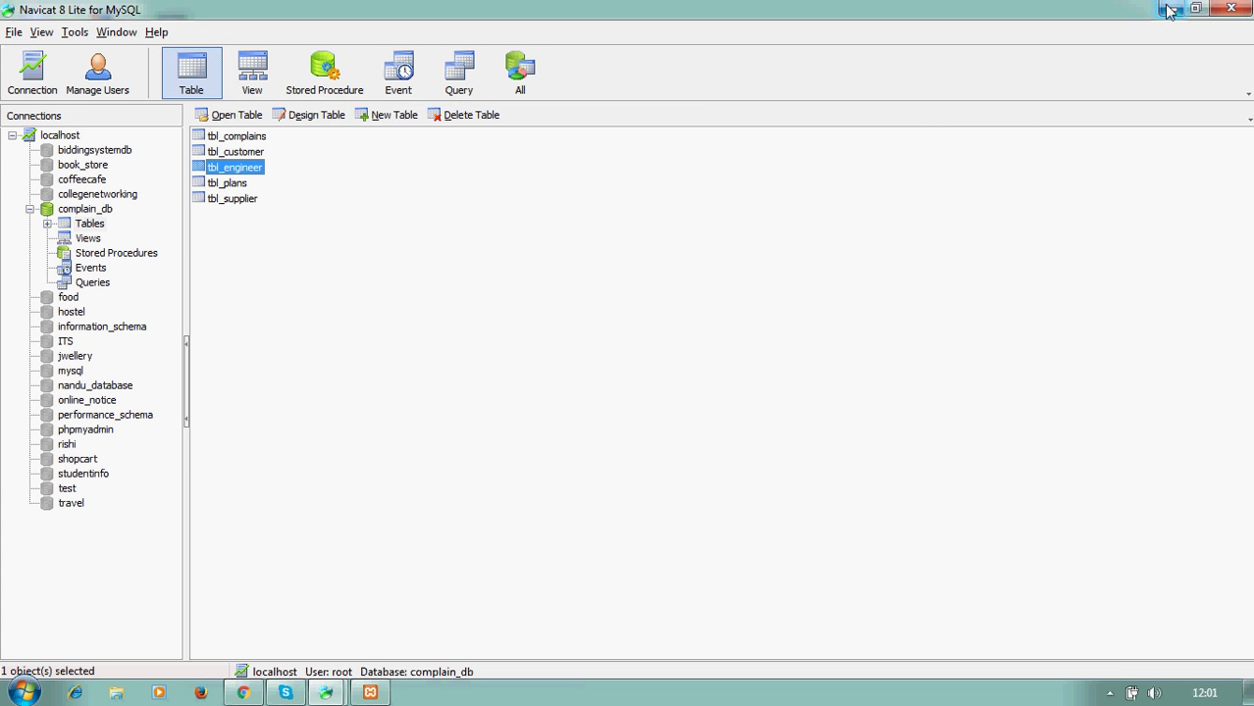
click(1171, 9)
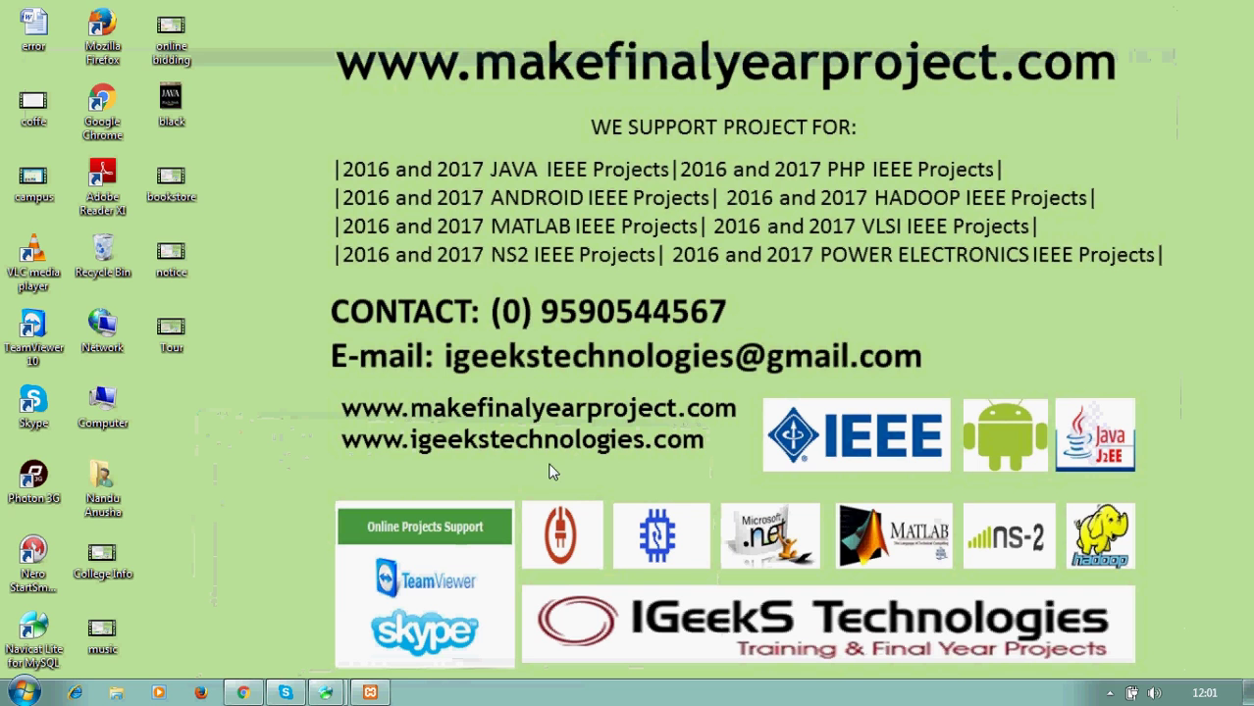
click(242, 693)
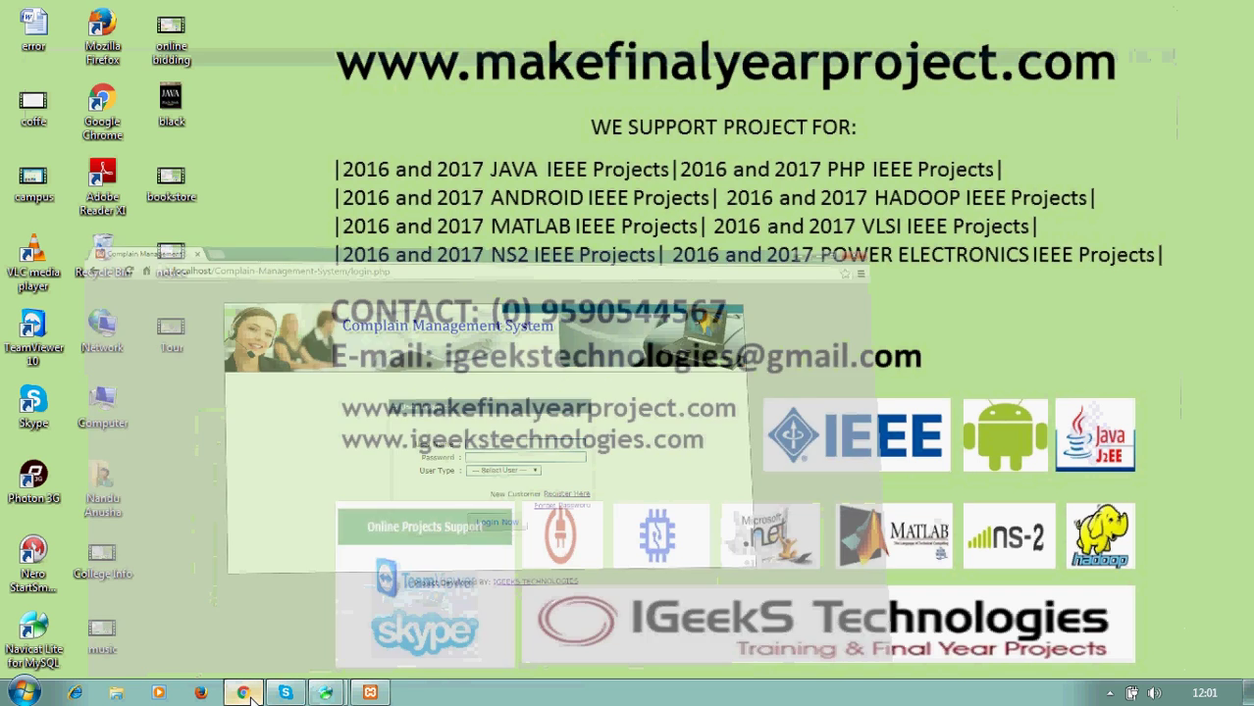
- Log in with the admin user name and password as Administrator
click(633, 319)
text(admin)
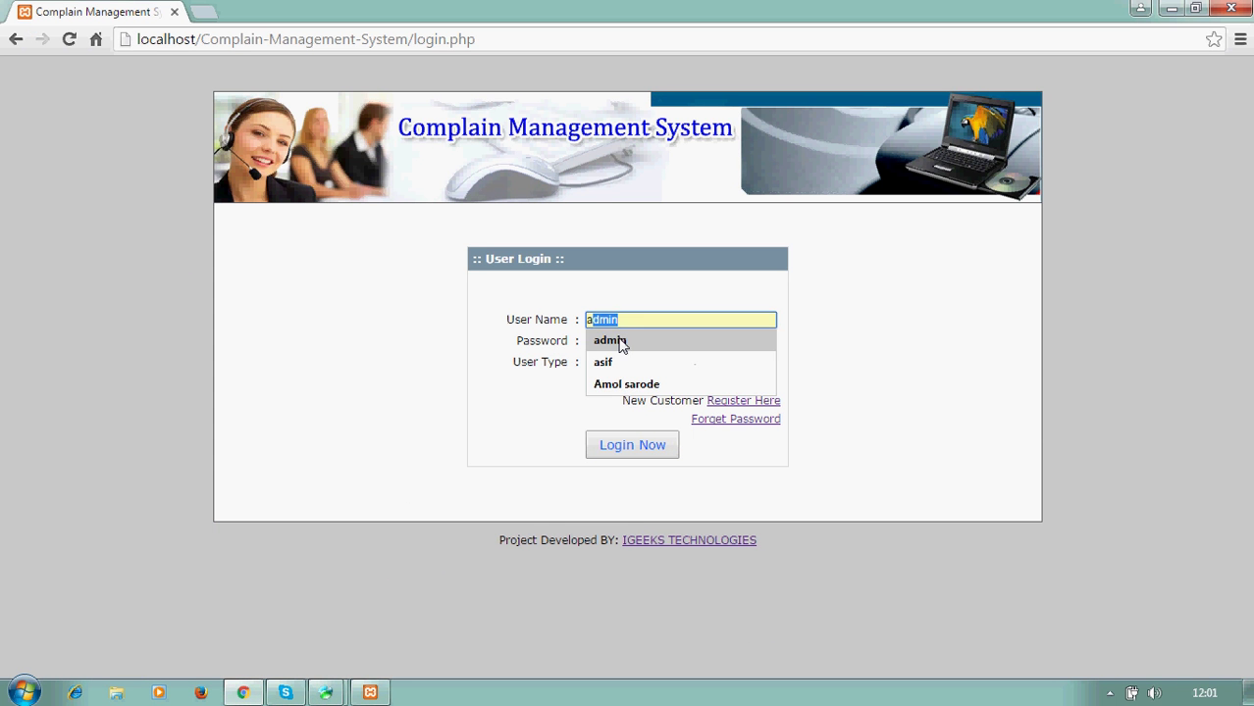
click(619, 341)
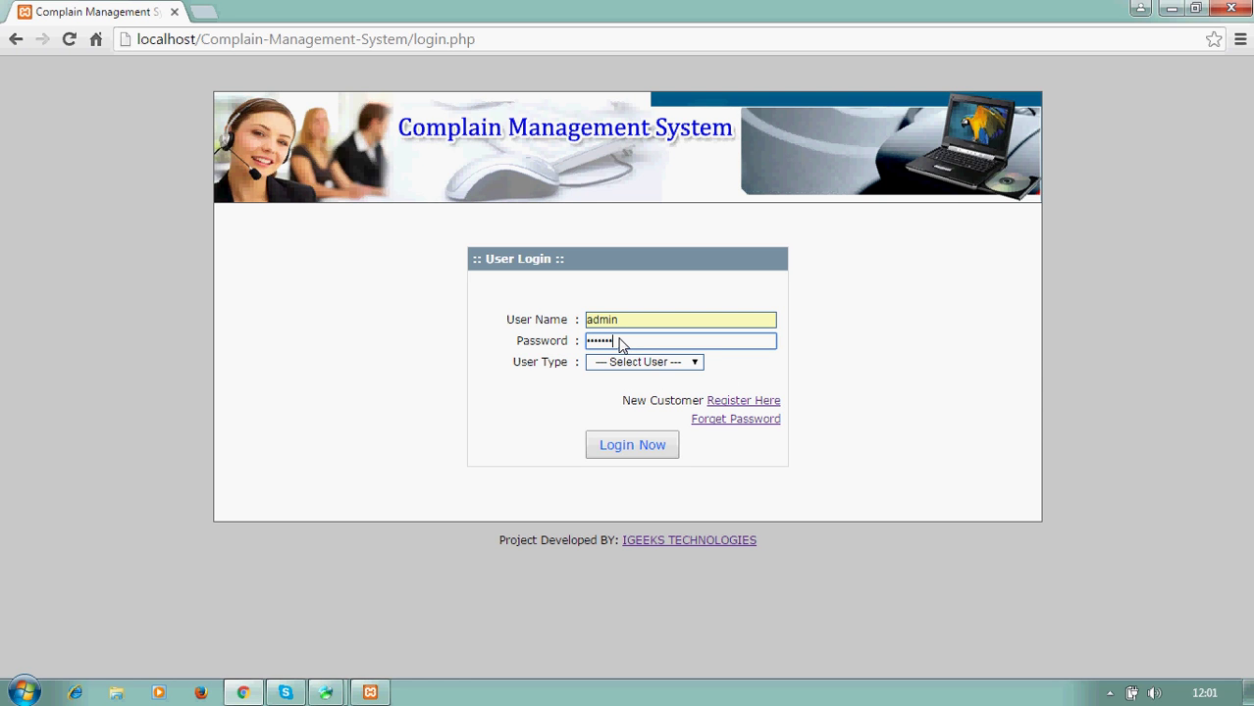
text(2)
click(620, 363)
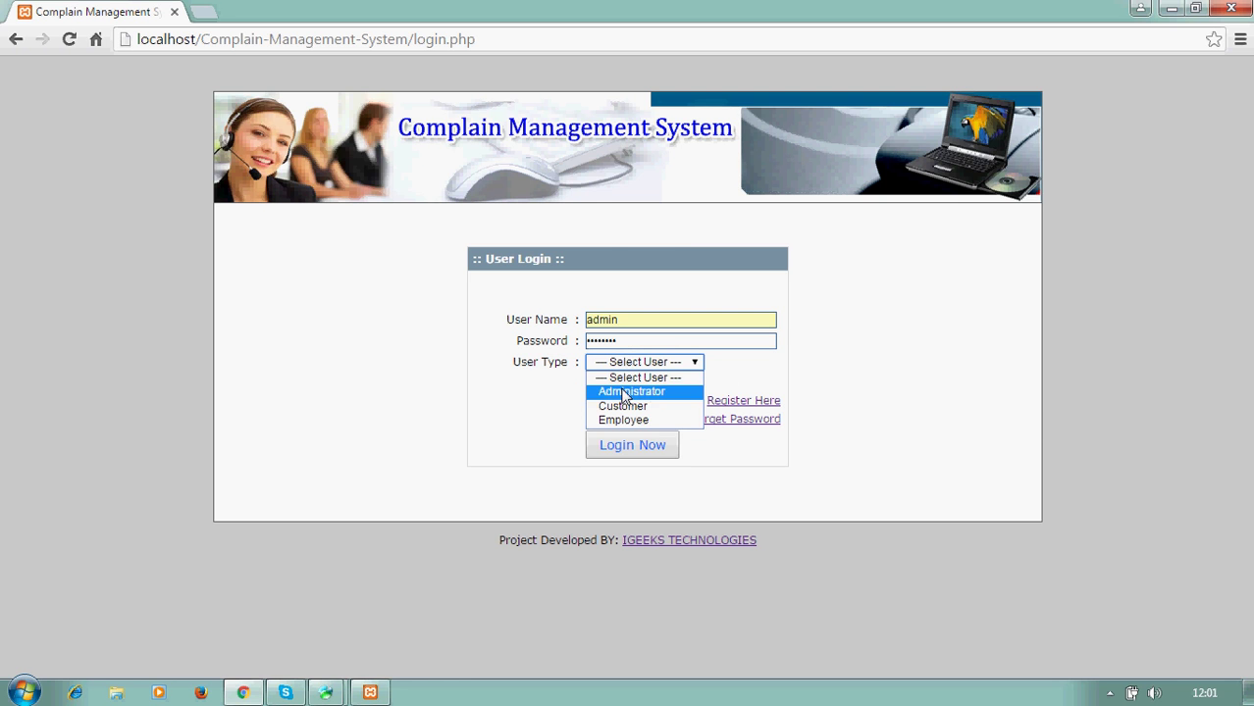
click(624, 390)
click(620, 447)
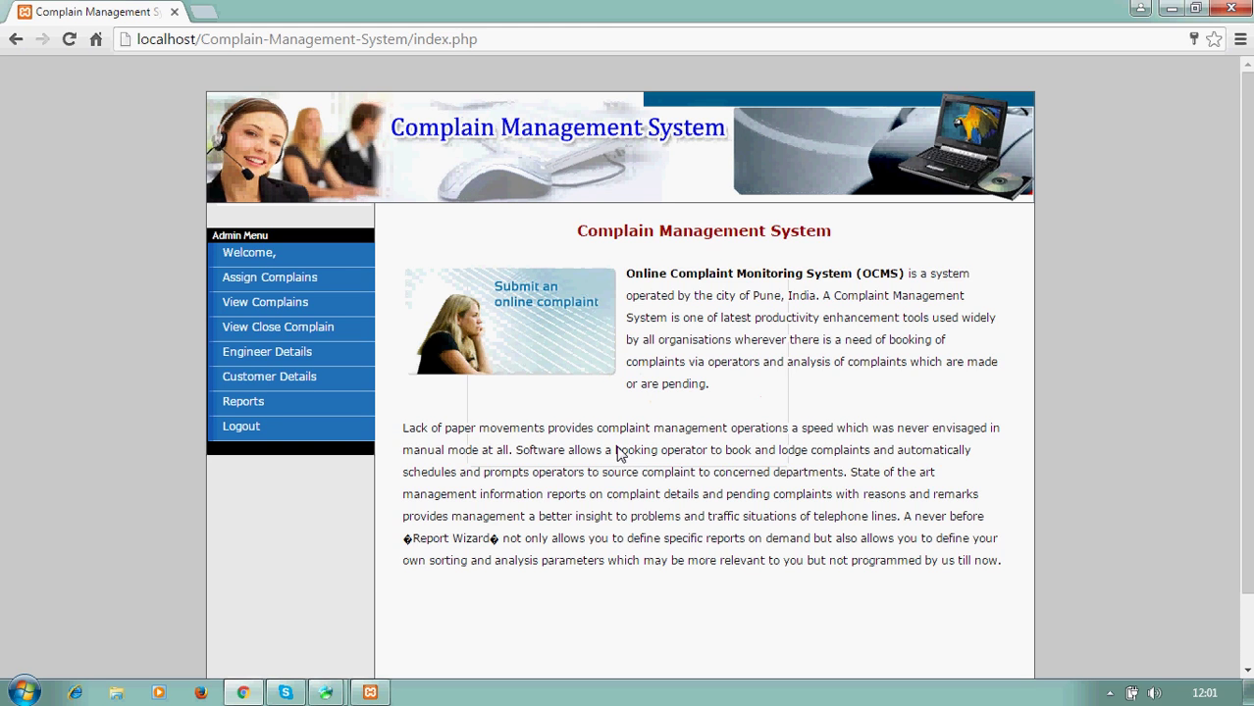
- Check that Software Installation appears as Close in View Close Complain, then log out
click(290, 333)
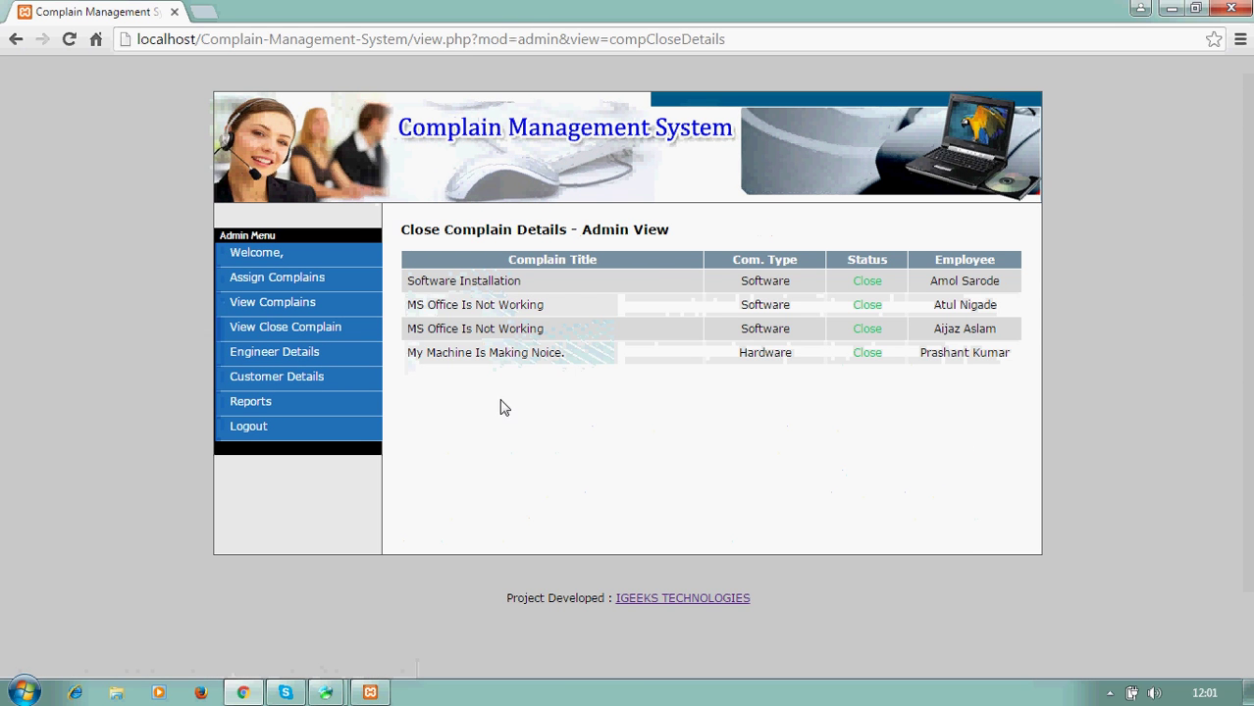
drag(1033, 285, 385, 280)
click(546, 481)
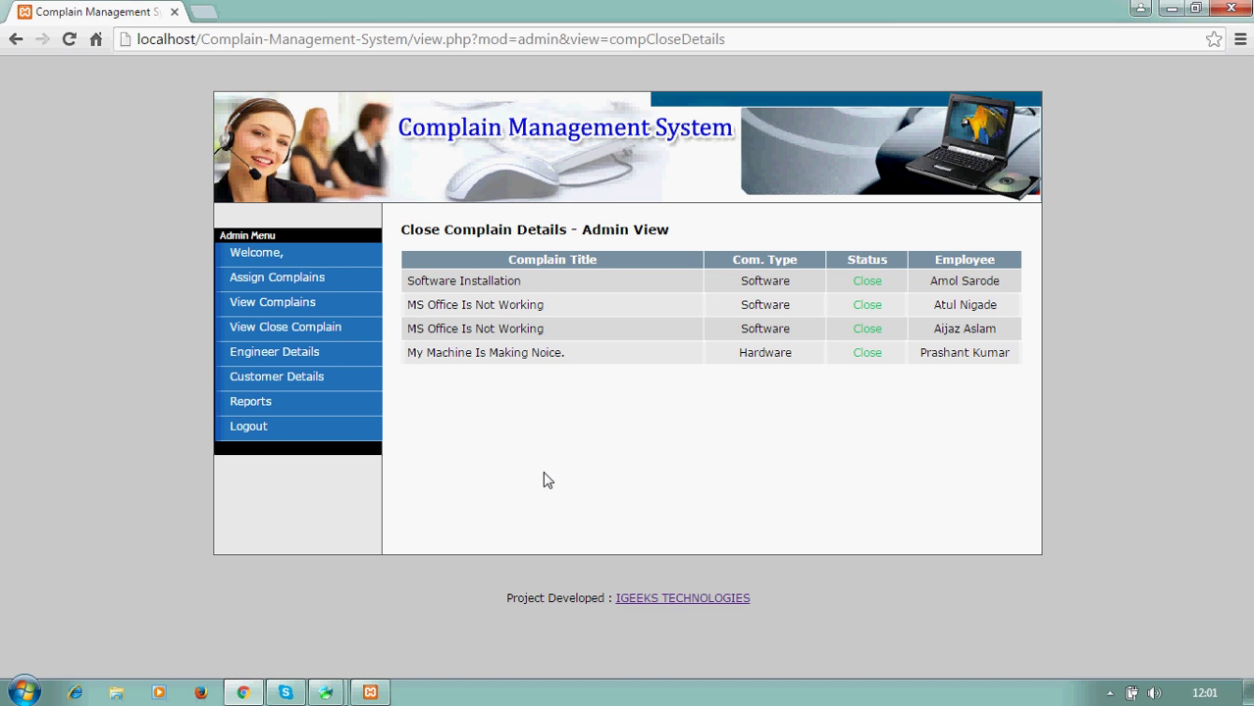
click(242, 433)
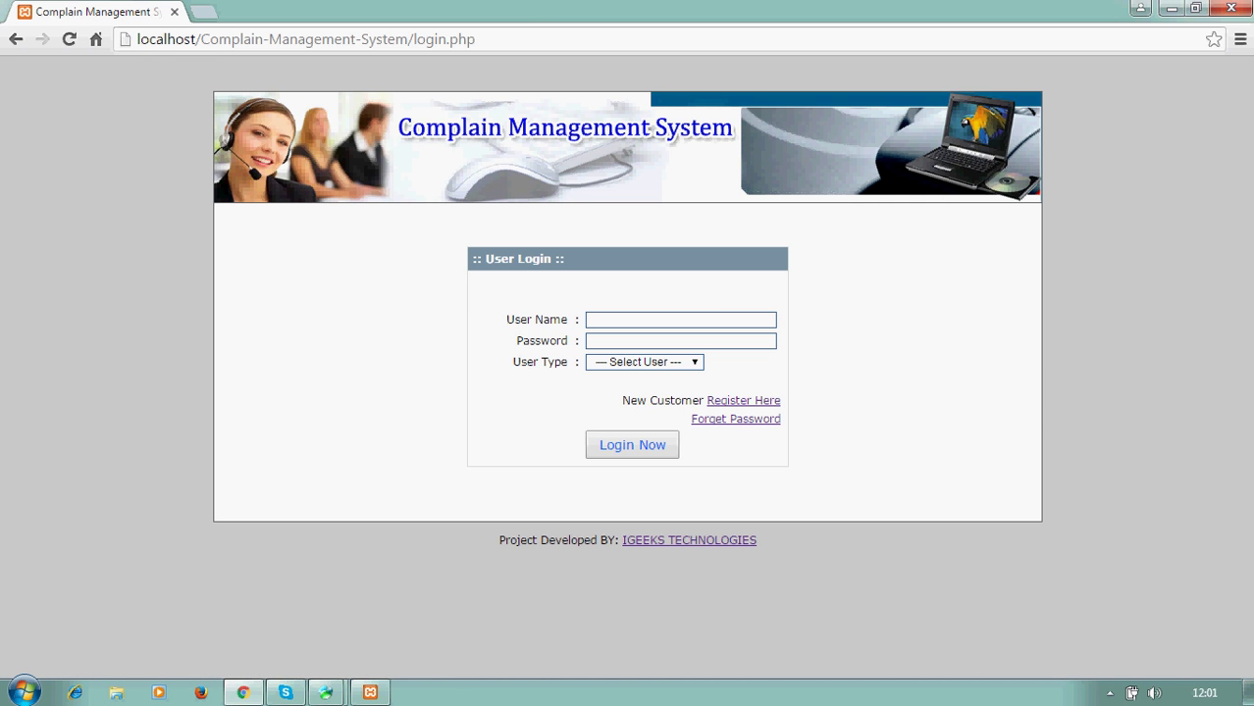
- Minimize the browser and open the screen recorder's tray menu from the hidden icons
click(1171, 10)
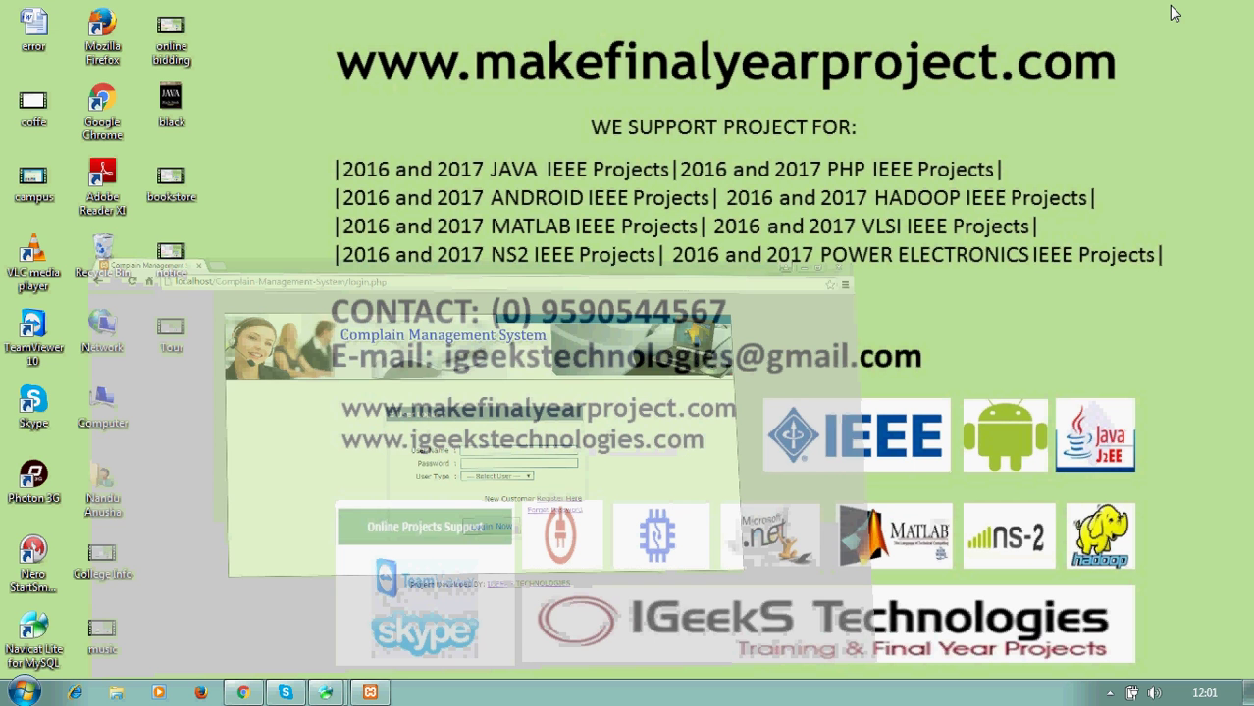
click(1112, 693)
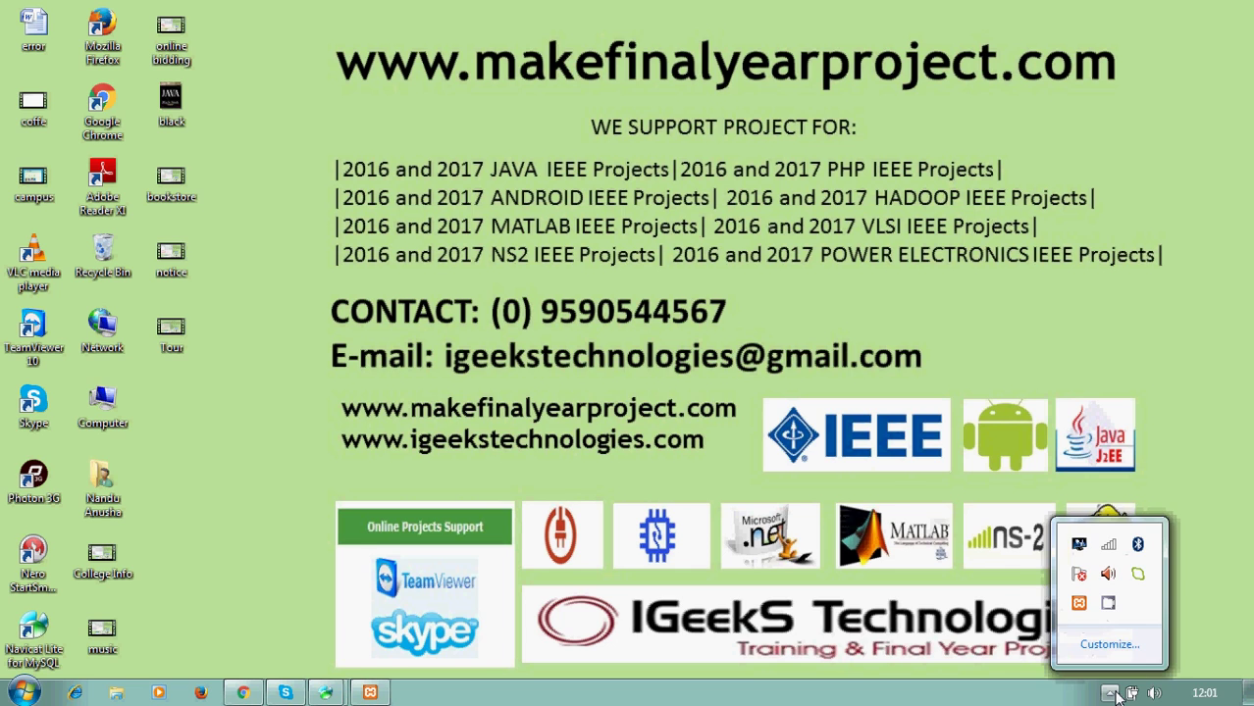
right_click(1108, 610)
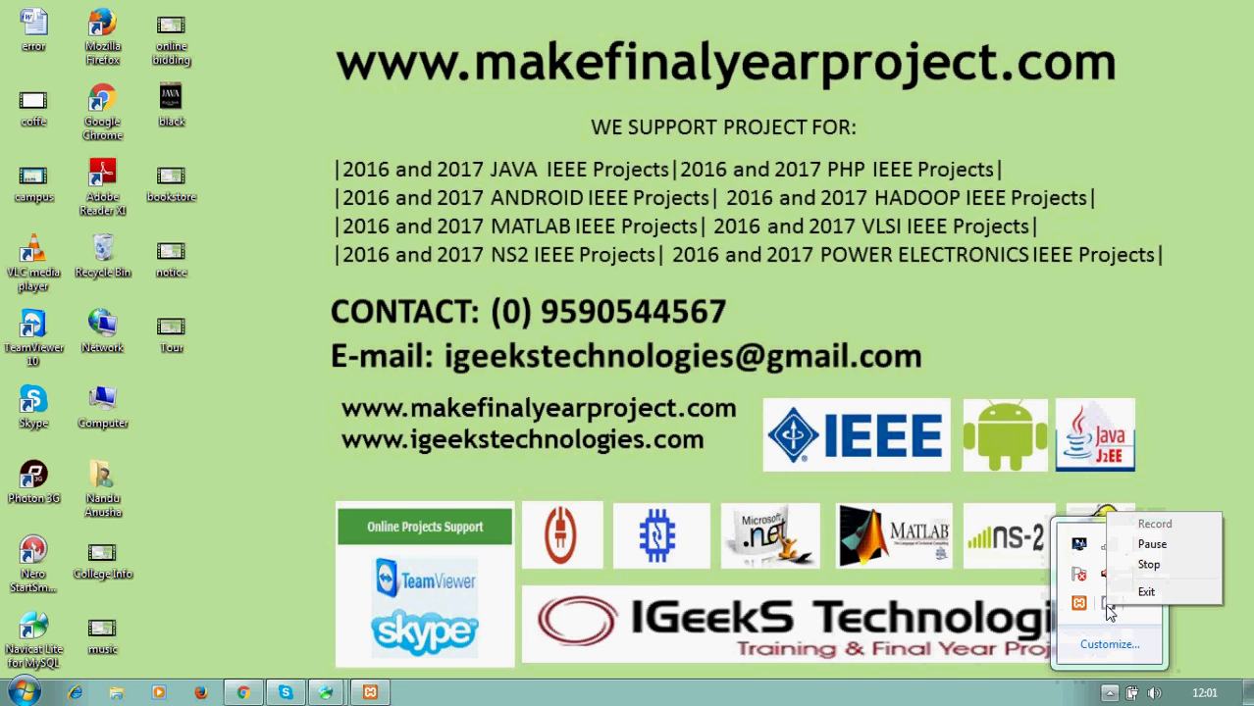